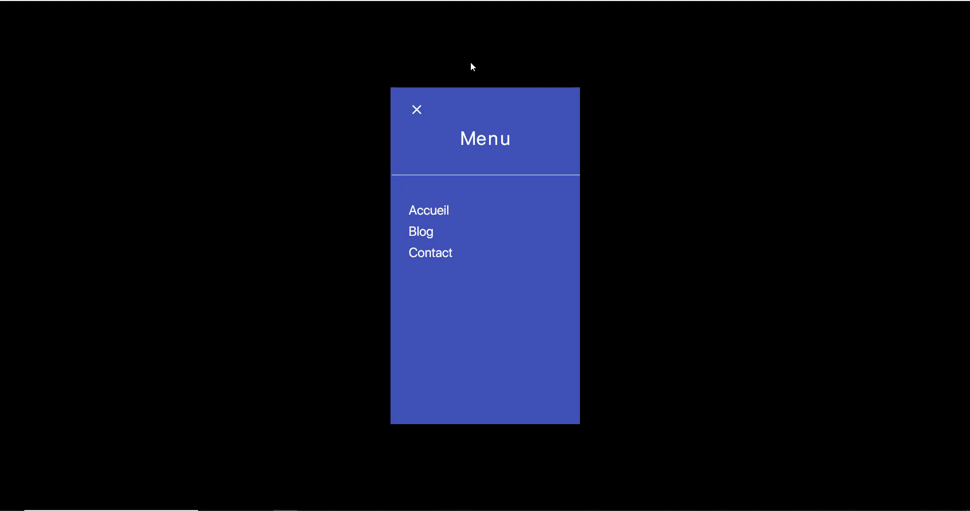
Step: Close the open Menu screen in the prototype preview
click(425, 111)
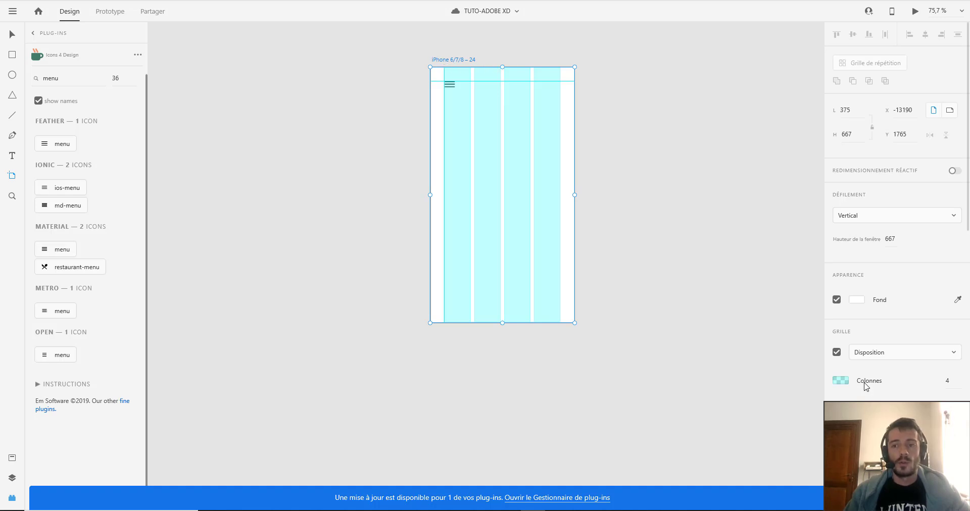
Step: Examine how the hamburger icon aligns with the layout grid and margin guide on the iPhone 6/7/8 – 24 artboard
click(837, 354)
click(837, 354)
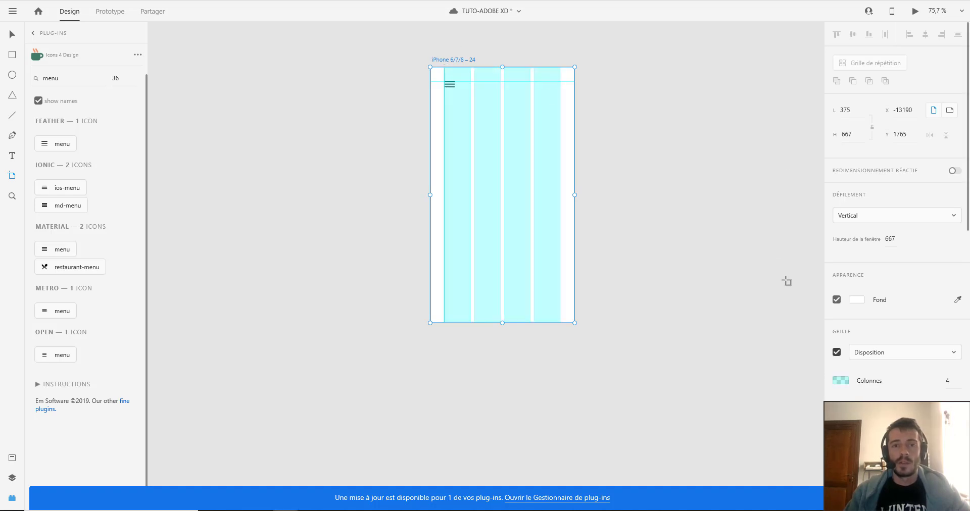
scroll(477, 83, up, 5)
scroll(394, 121, up, 3)
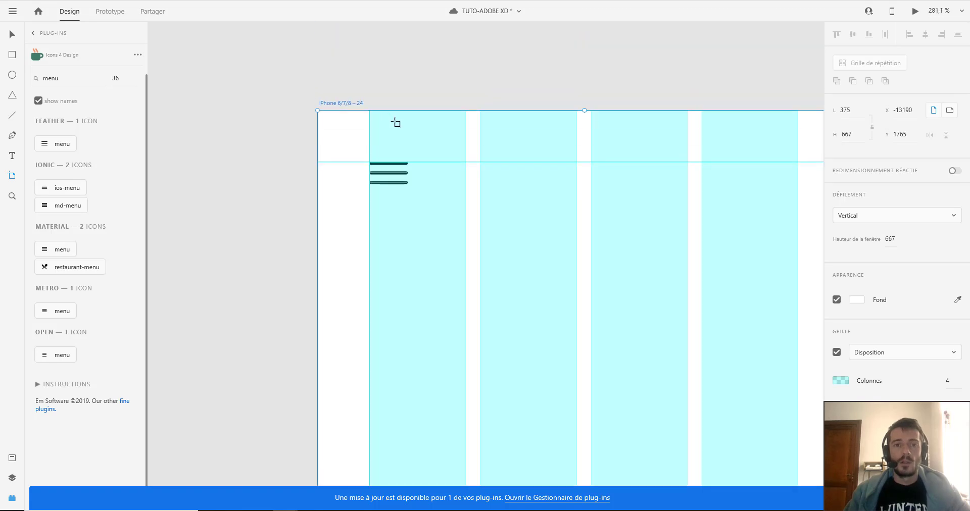
click(11, 34)
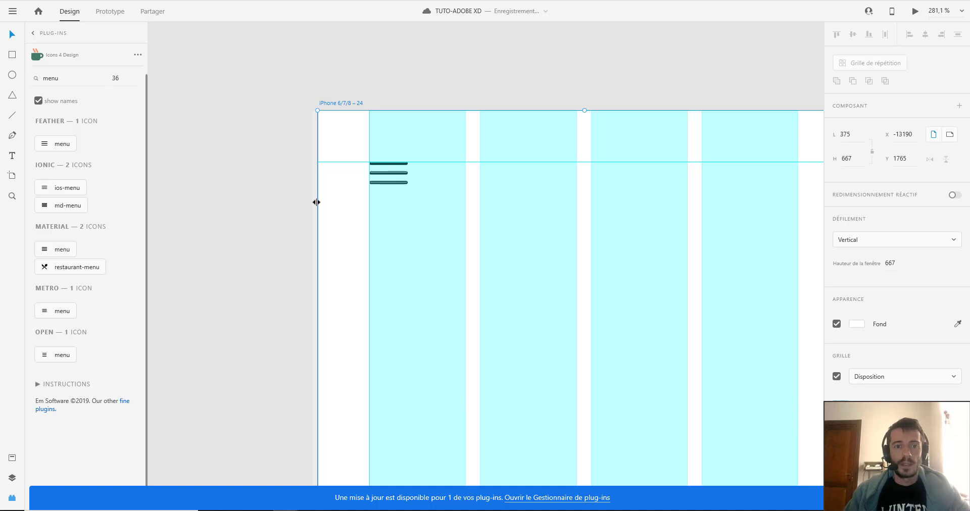
mouse_move(316, 202)
mouse_down()
mouse_move(372, 204)
mouse_move(316, 208)
mouse_up()
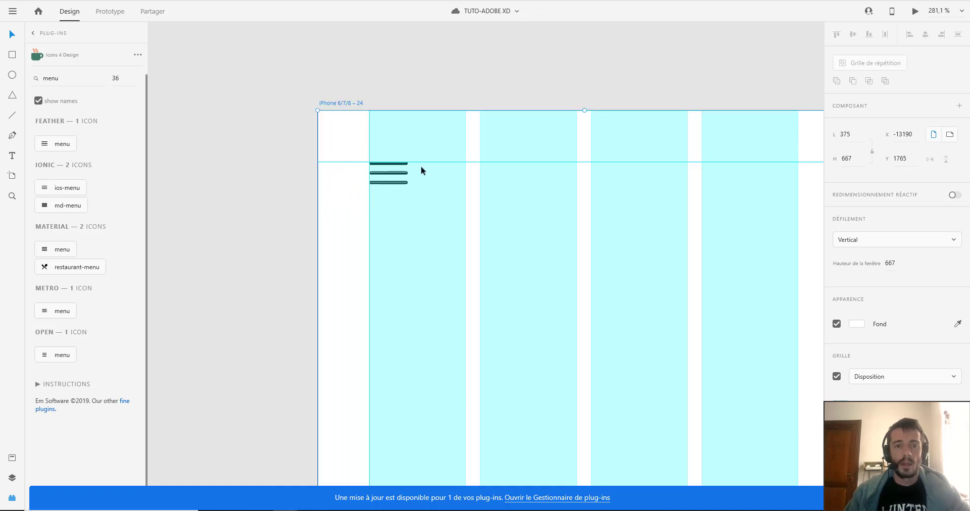
scroll(403, 164, down, 3)
scroll(404, 168, up, 6)
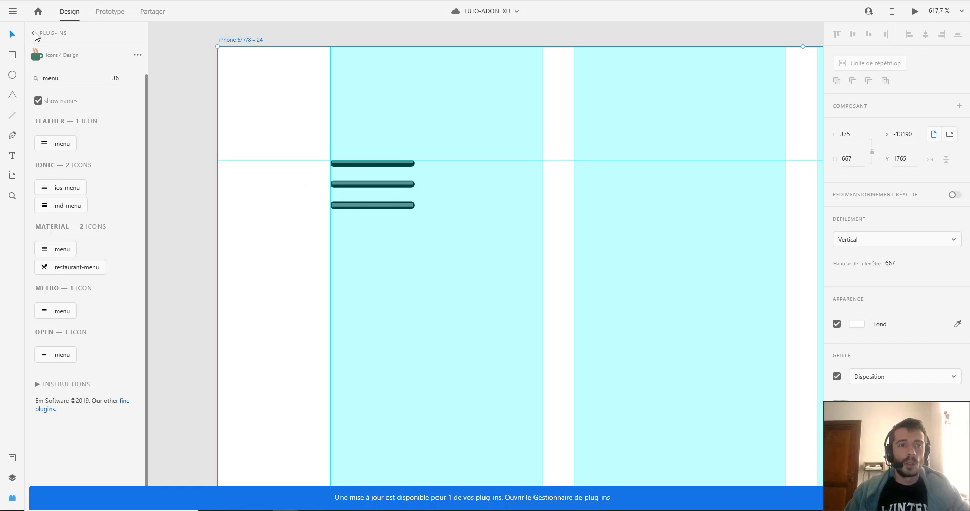
Step: Give Ligne 18, Ligne 19 and Ligne 20 rounded ends and a border size of 2.5
click(12, 499)
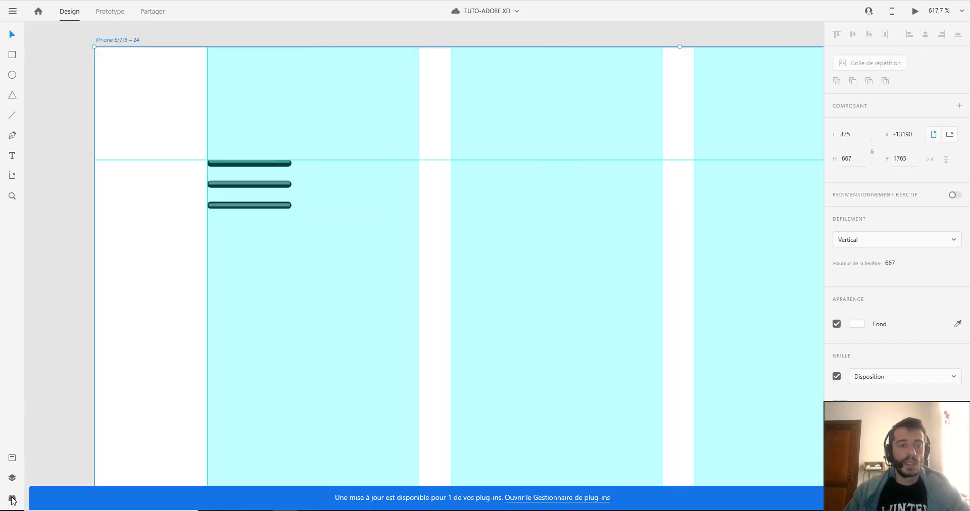
click(12, 499)
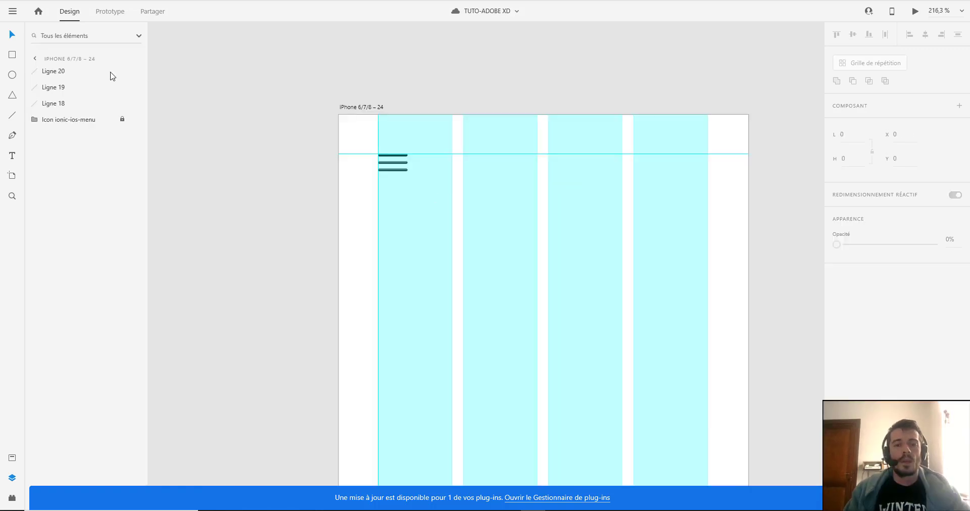
click(77, 74)
shift+click(60, 105)
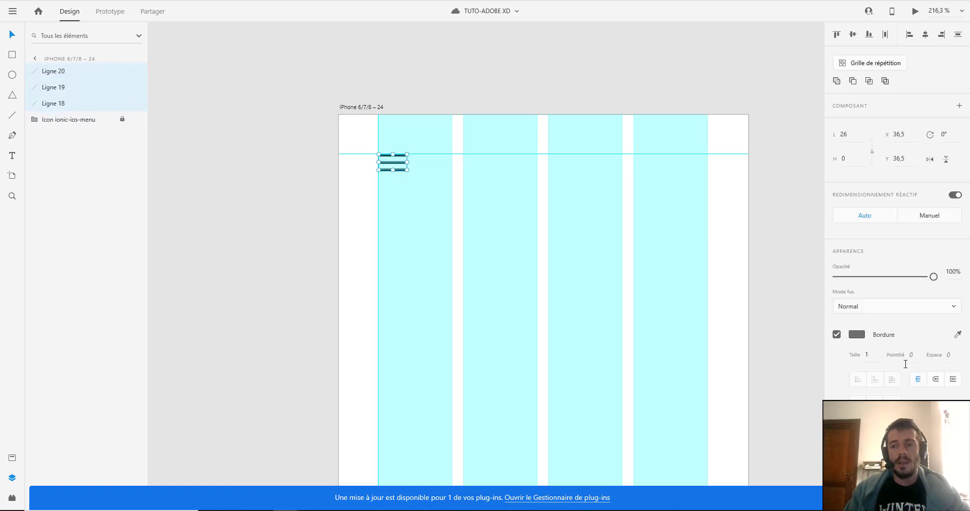
click(936, 379)
click(867, 355)
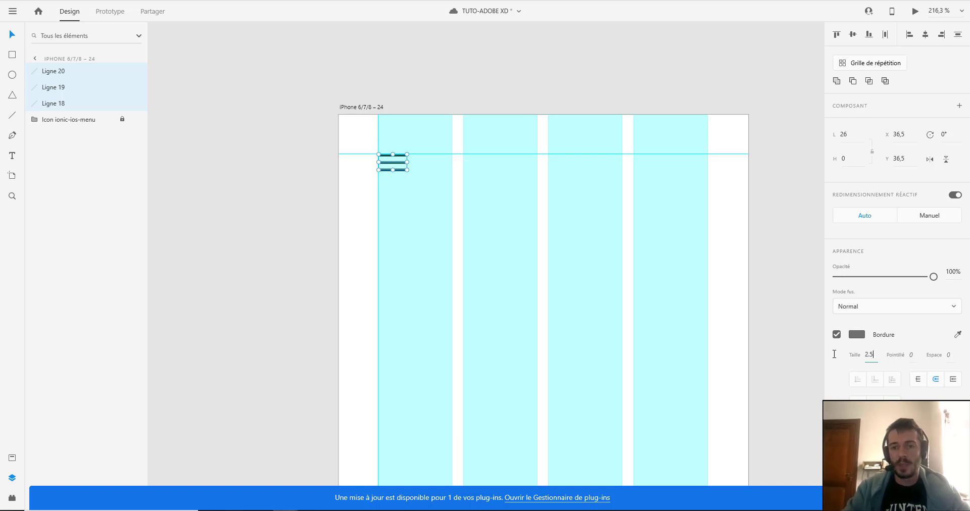
key(Return)
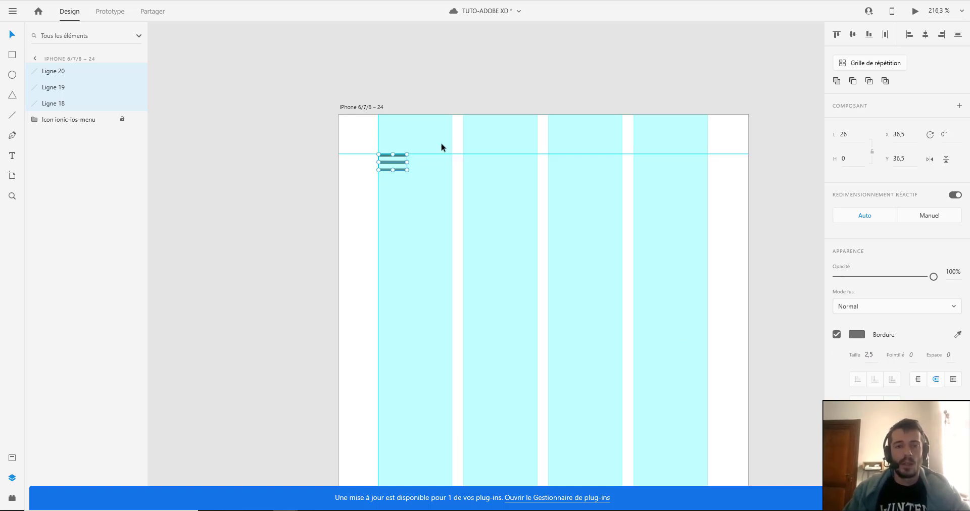
scroll(408, 147, up, 5)
scroll(471, 192, up, 2)
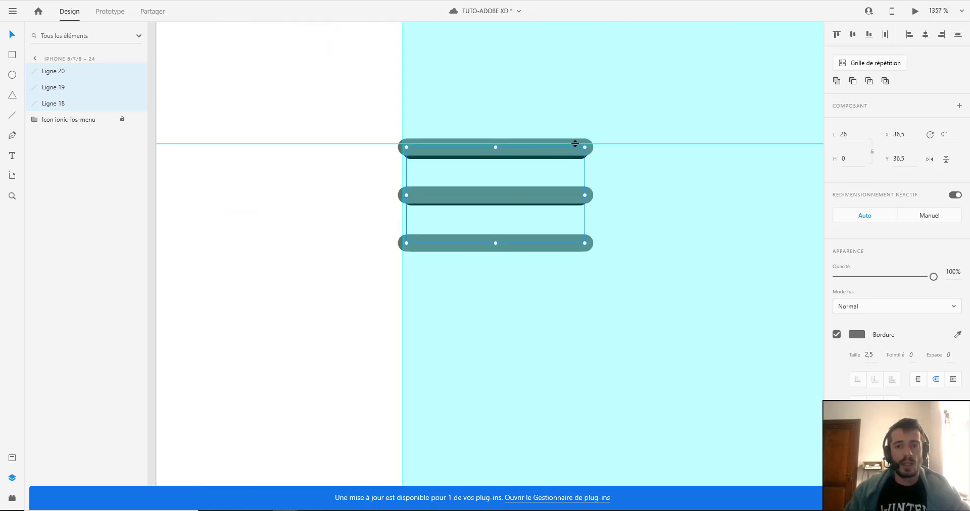
click(551, 131)
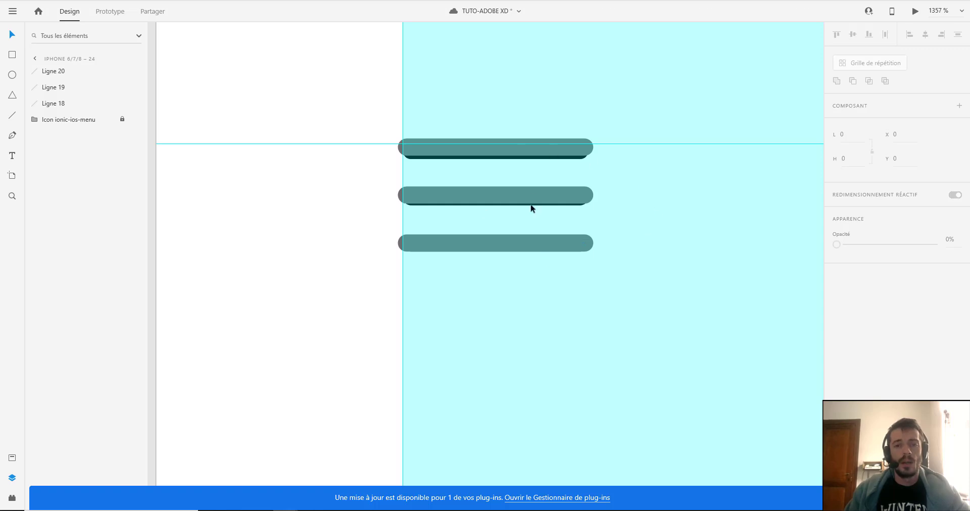
Step: Shorten the middle line to half its length and duplicate it to form two adjoining halves, 13 wide each
click(512, 200)
drag(587, 197, 544, 197)
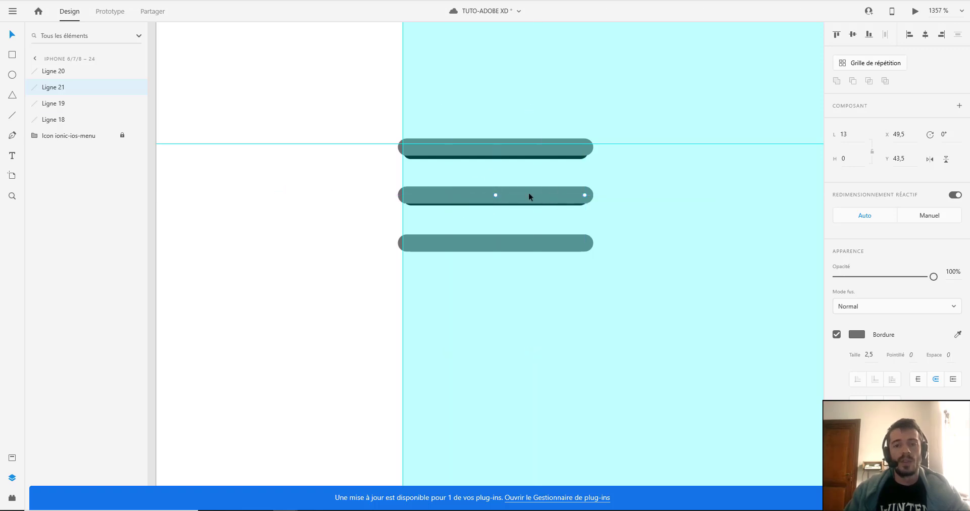
Step: Duplicate the iPhone 6/7/8 – 24 artboard and place the copy beside the original
scroll(528, 196, down, 8)
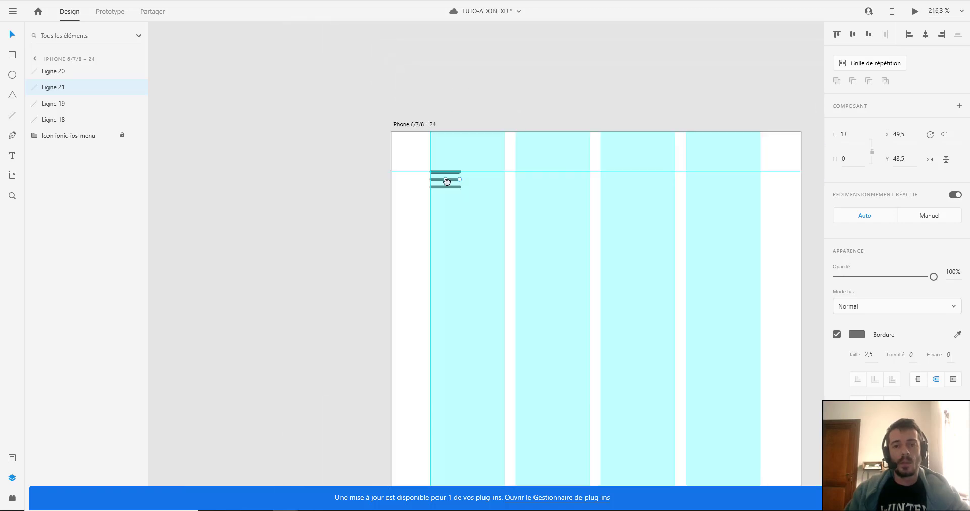
scroll(447, 182, down, 4)
drag(419, 150, 587, 152)
scroll(608, 177, up, 1)
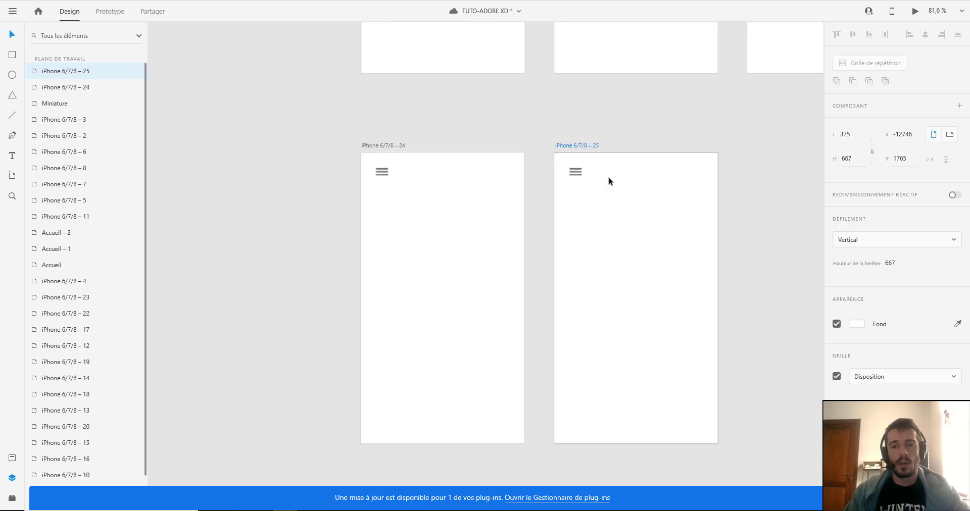
Step: Unlock and delete the Icon ionic-ios-menu layer on the duplicated artboard, keeping the drawn lines
scroll(610, 181, up, 4)
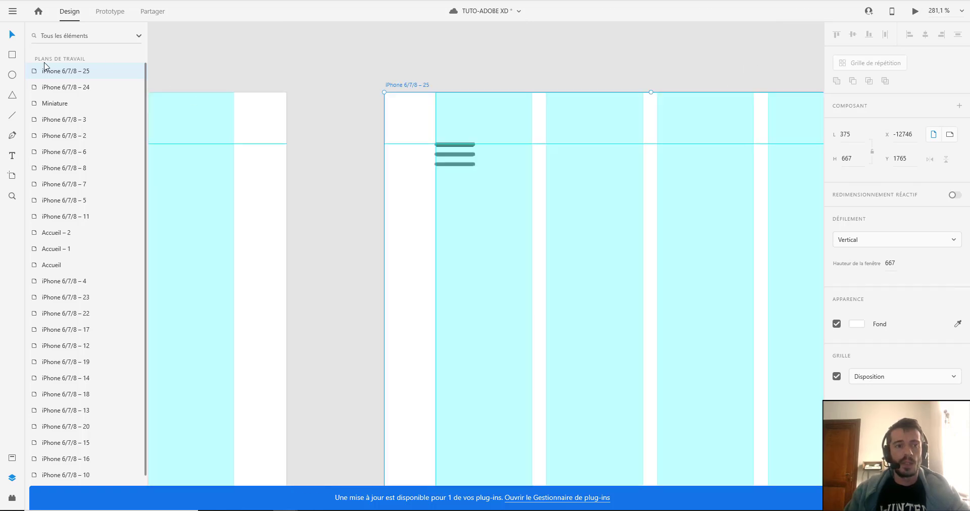
click(466, 160)
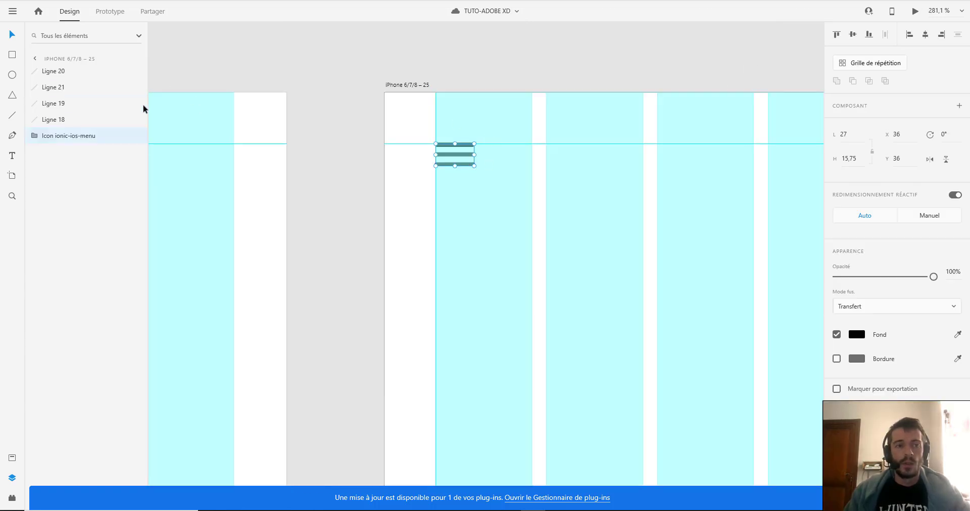
click(68, 137)
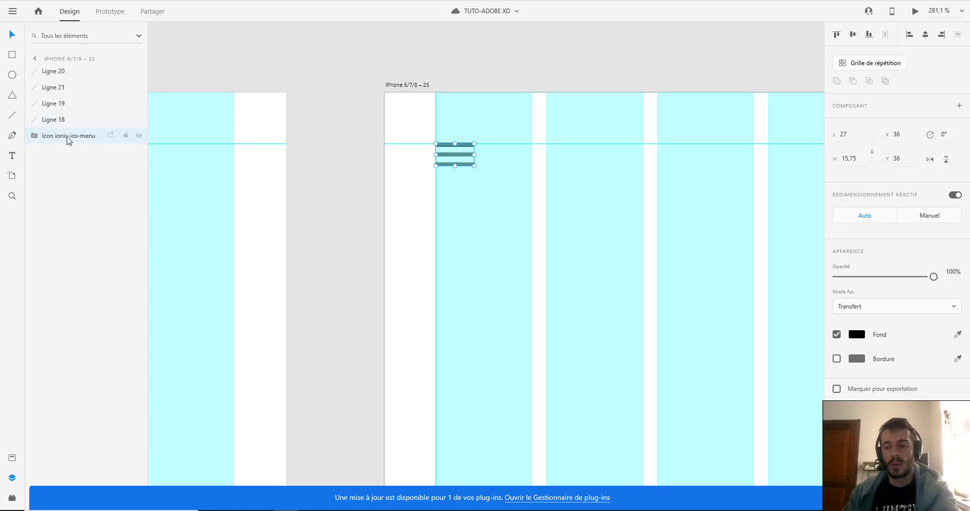
key(Delete)
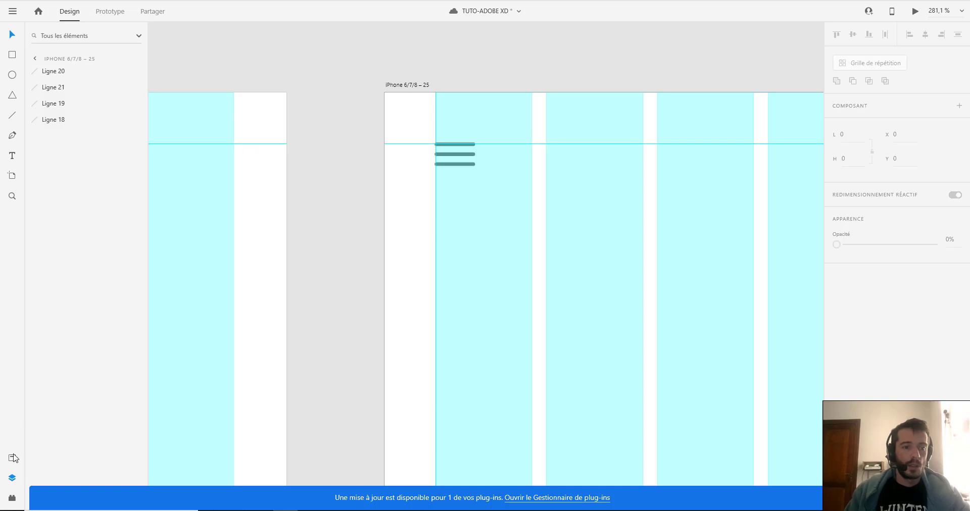
Step: Search the Icons 4 Design plug-in for "close" and place the ios-close icon over the three lines
click(11, 497)
double_click(69, 88)
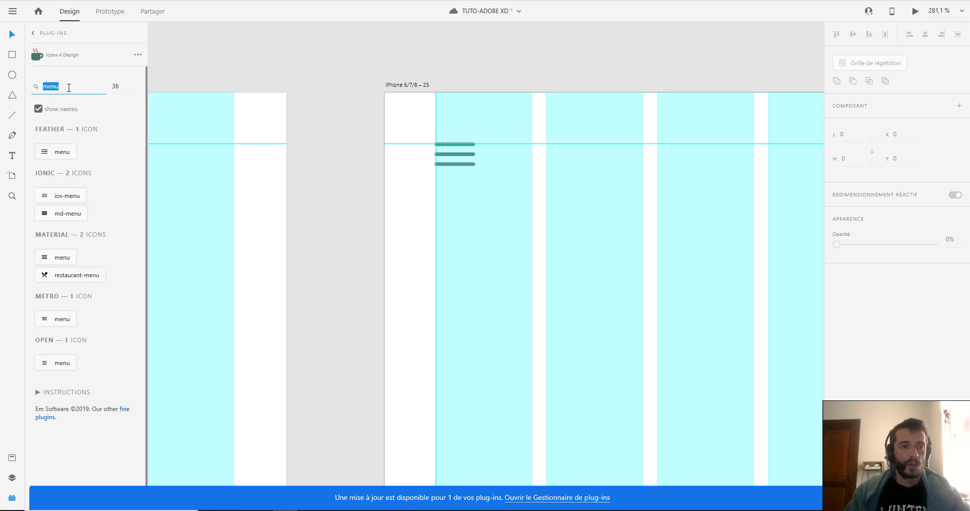
text(menuclose)
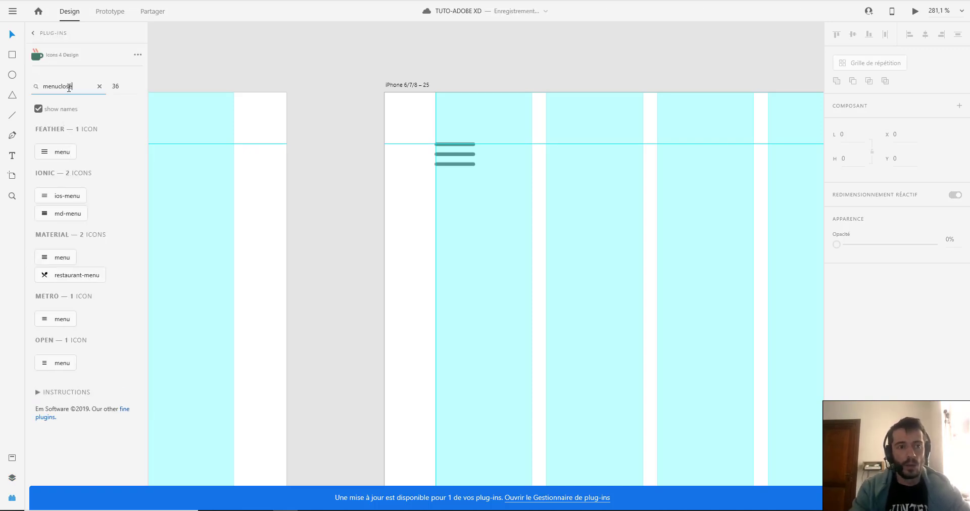
key(BackSpace)
key(BackSpace)
key(BackSpace)
key(BackSpace)
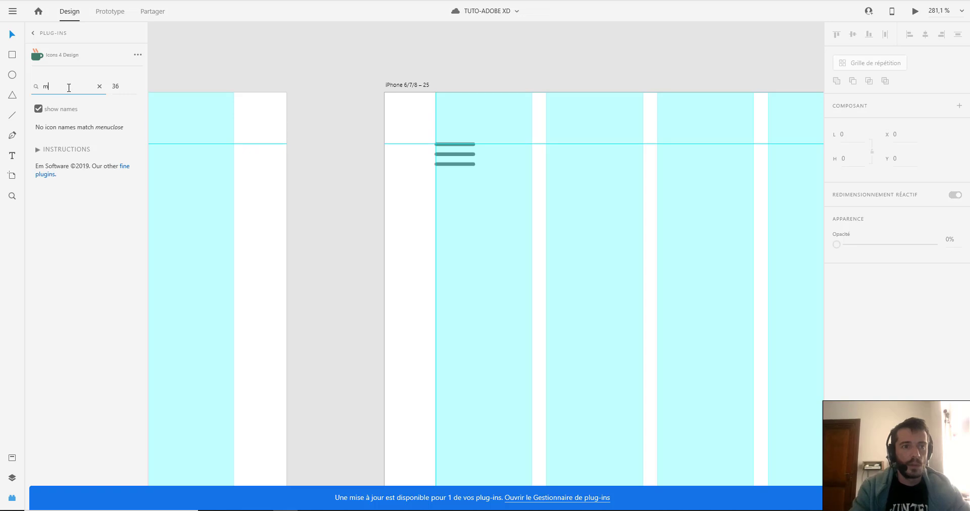
text(close)
key(Return)
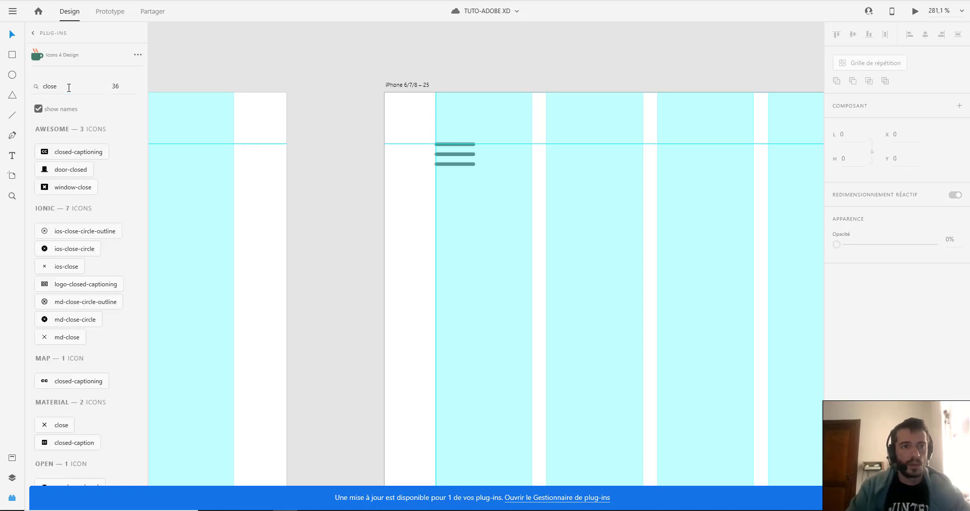
click(57, 270)
drag(394, 101, 454, 163)
Step: Enlarge the close icon to about 15.88 × 15.88 and align its top with the margin guide at Y 36
scroll(454, 155, up, 5)
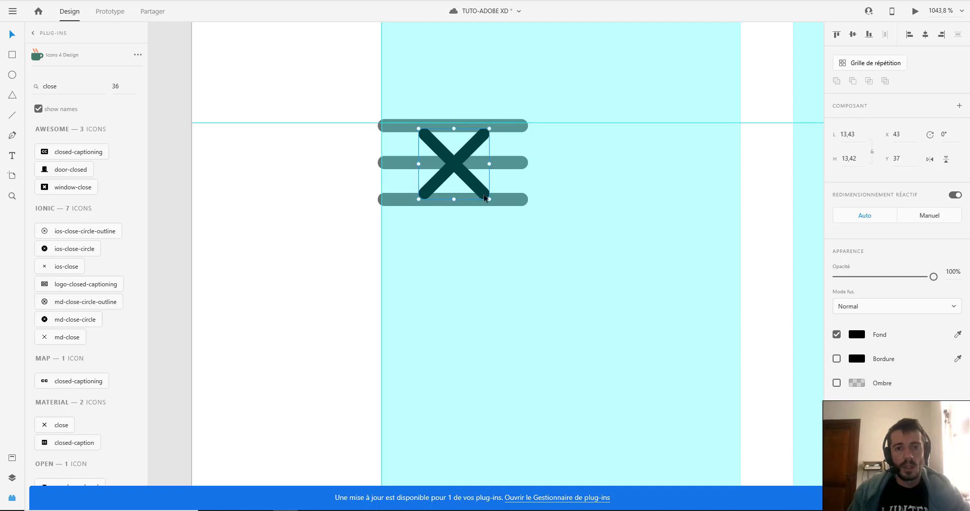
drag(490, 199, 499, 205)
scroll(559, 184, down, 3)
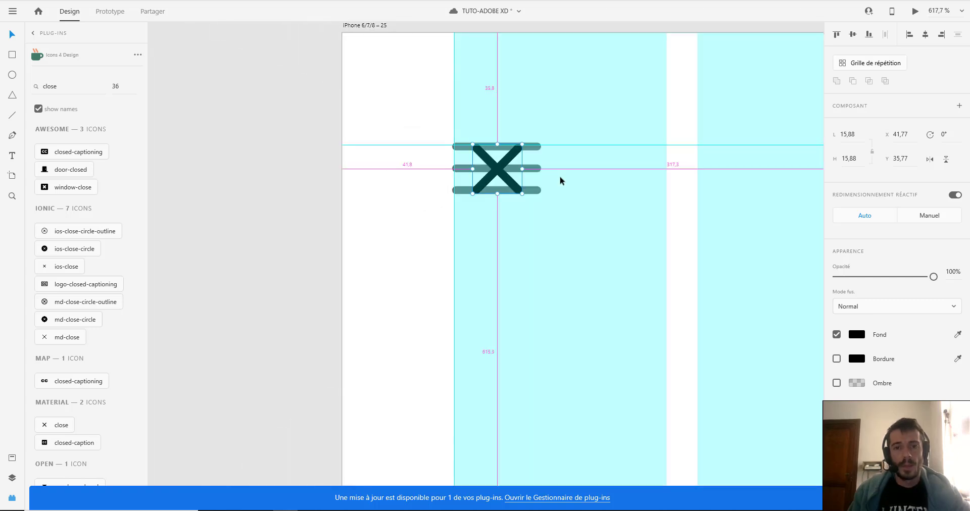
drag(503, 172, 500, 172)
scroll(499, 173, up, 1)
scroll(500, 173, down, 3)
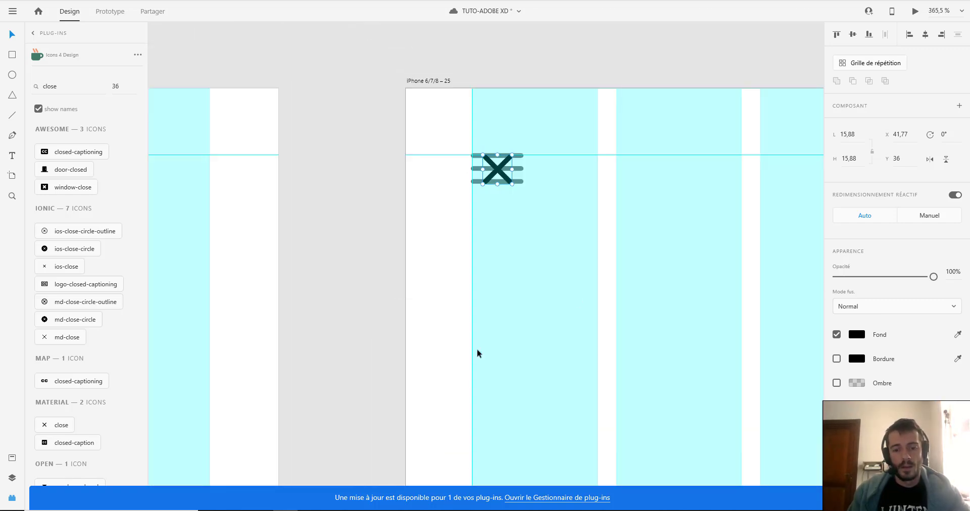
Step: Move the Icon ionic-ios-close layer beneath Ligne 18 in the layer order
key(ctrl+y)
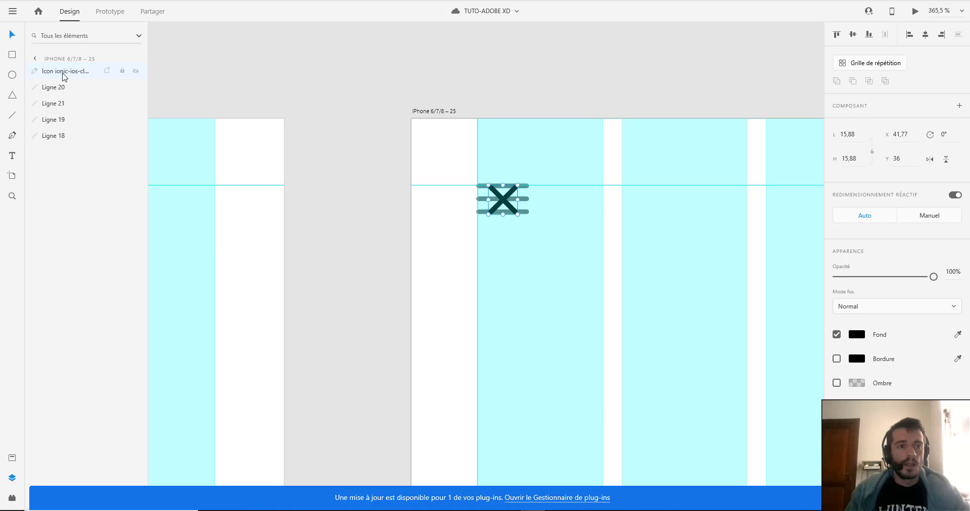
drag(61, 71, 67, 147)
Step: Shorten the top and bottom lines symmetrically around the close icon's center to a width of 4
scroll(524, 197, up, 4)
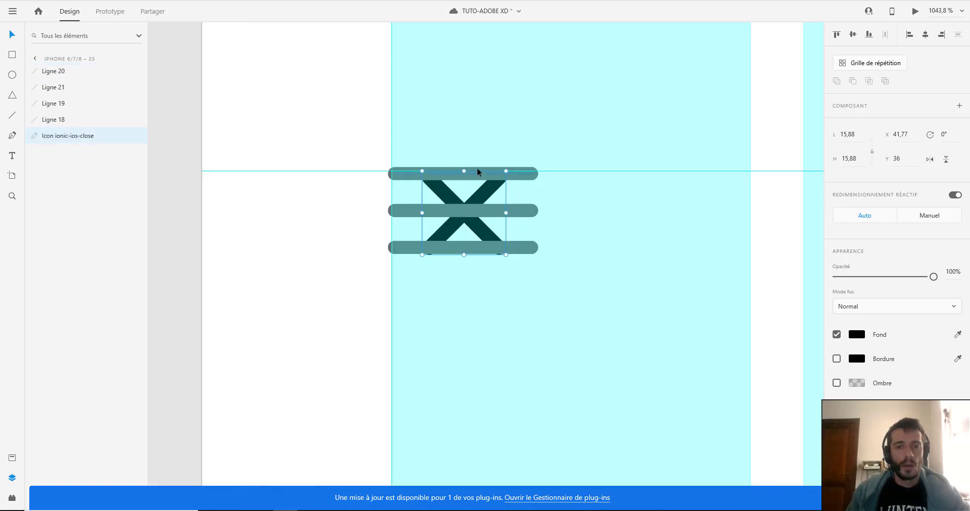
click(479, 178)
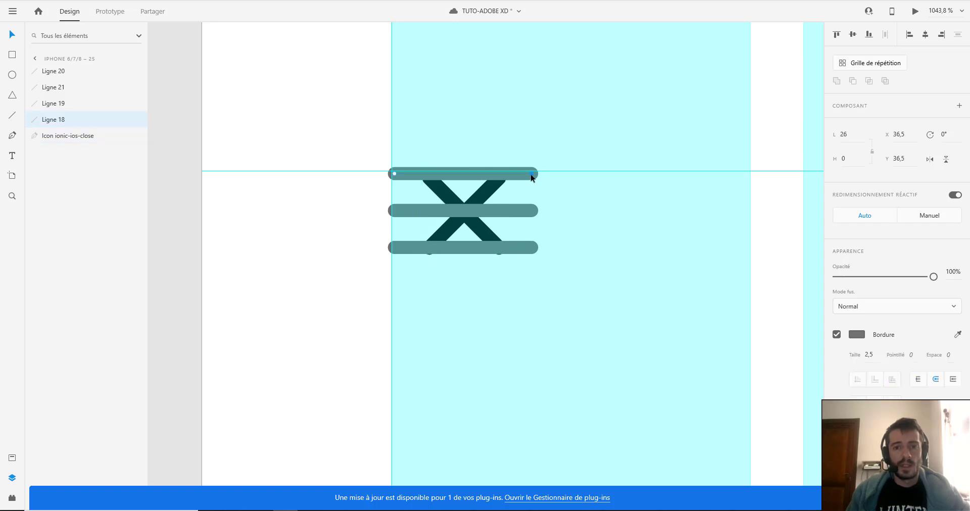
drag(532, 174, 476, 179)
click(475, 252)
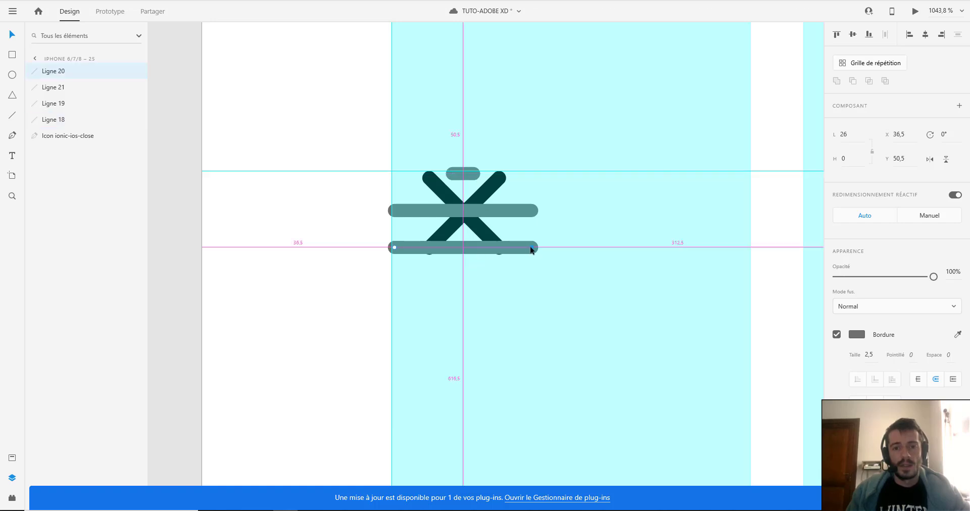
drag(520, 251, 475, 251)
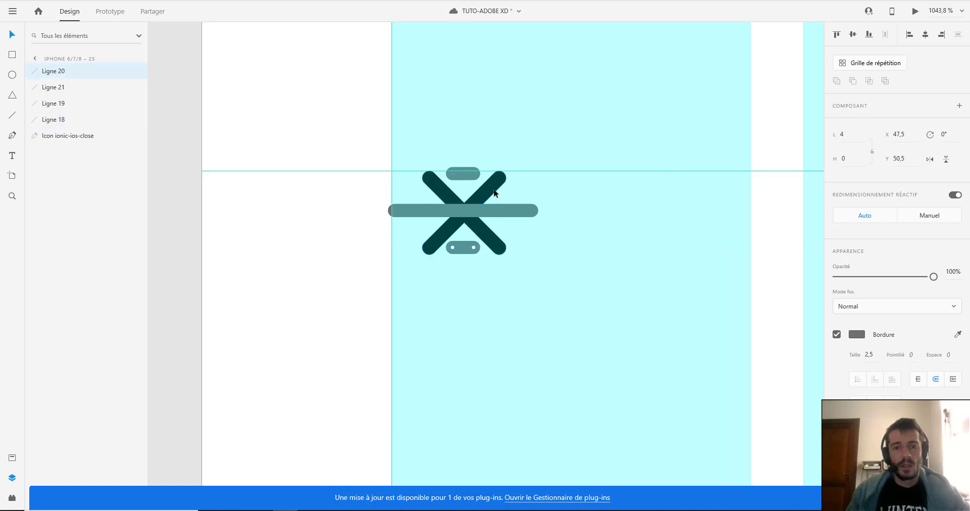
Step: Shorten both halves of the middle line toward the close icon's center, making the right half 3 wide
click(498, 210)
drag(532, 211, 479, 213)
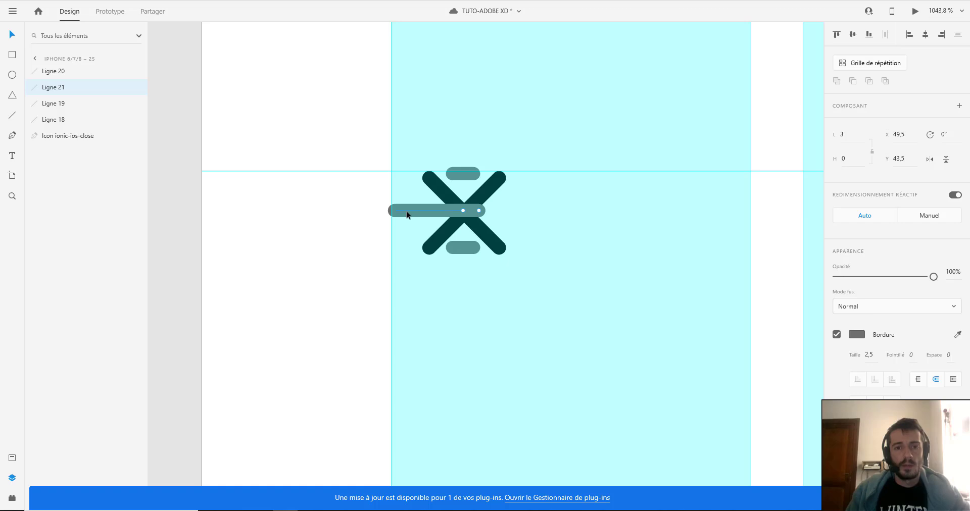
click(407, 215)
drag(395, 214, 455, 217)
click(477, 215)
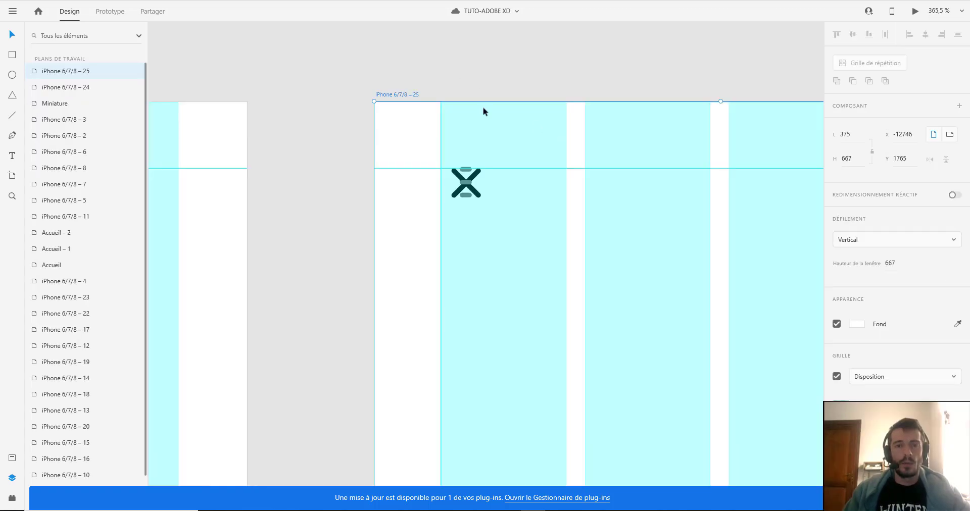
scroll(485, 108, down, 2)
scroll(424, 83, right, 3)
scroll(425, 83, down, 4)
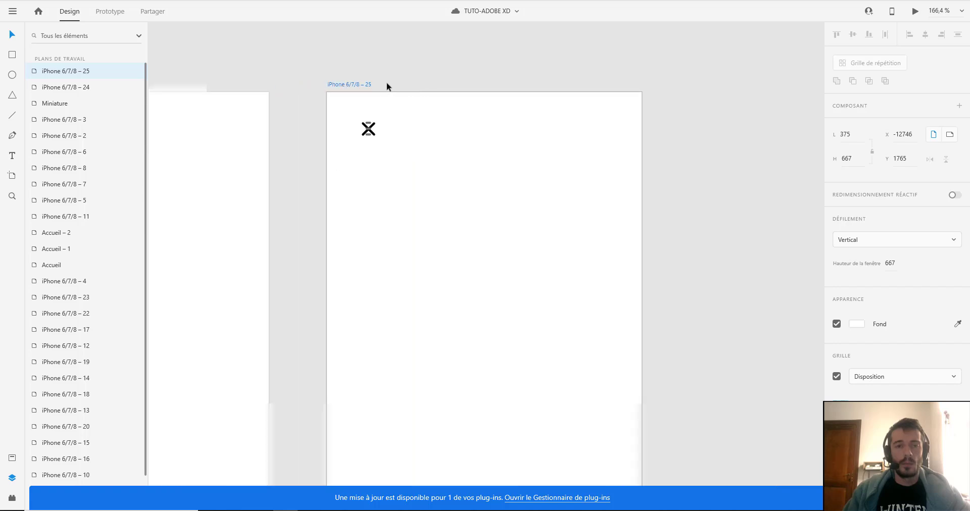
Step: Duplicate the iPhone 6/7/8 – 25 artboard and place the copy beside it, level with the original
drag(361, 85, 713, 84)
scroll(535, 74, right, 5)
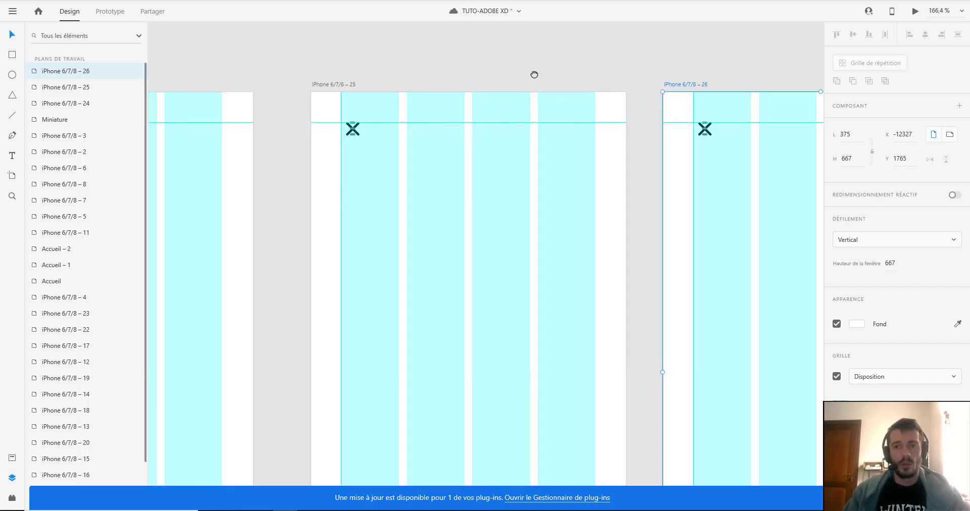
scroll(416, 76, down, 2)
scroll(390, 130, up, 5)
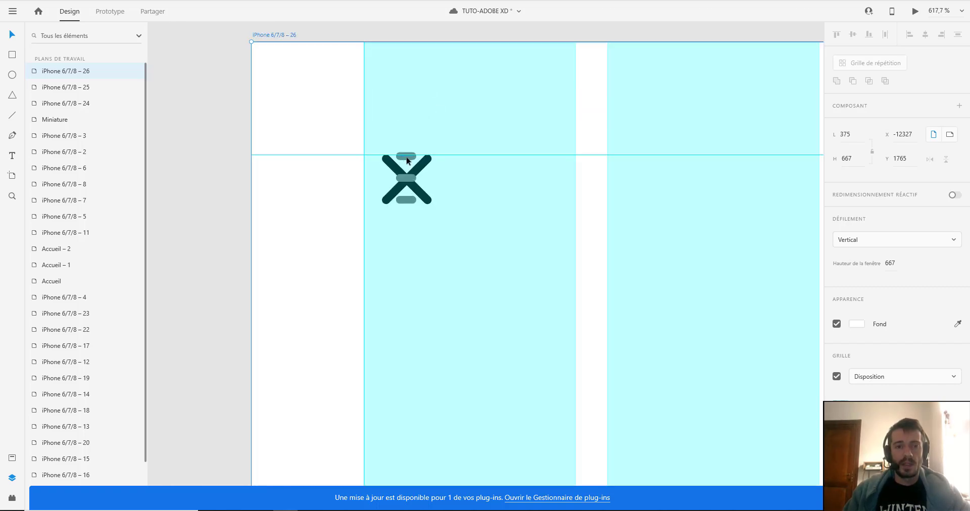
Step: On the new artboard, collapse the top line to zero width at X 49,5 and make it fully transparent
click(407, 158)
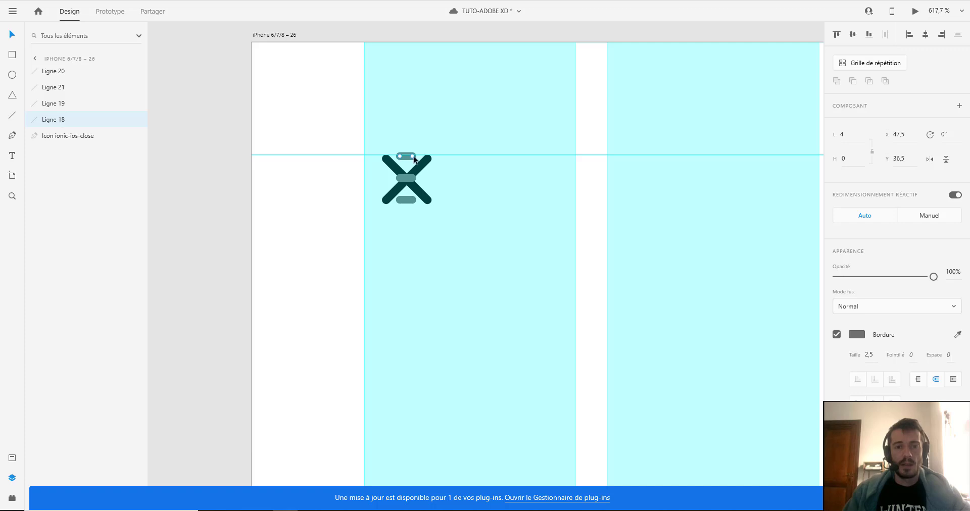
scroll(406, 155, up, 3)
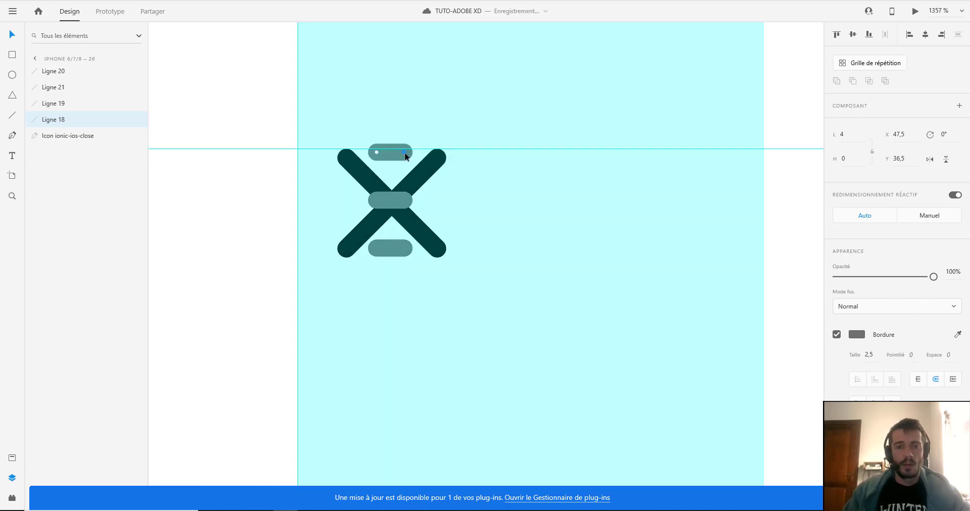
drag(406, 155, 389, 151)
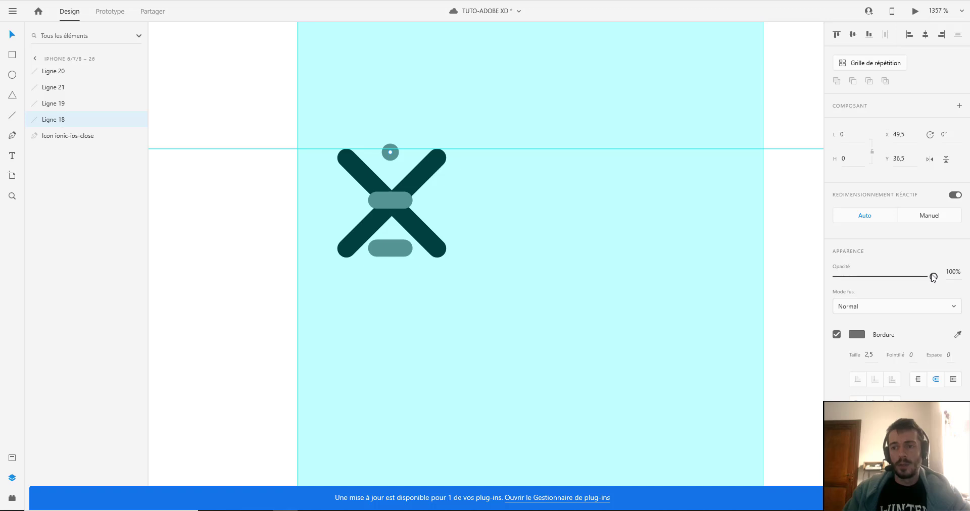
drag(933, 275, 834, 277)
Step: Collapse the bottom line to zero width at X 50,5 and set its opacity to 0%
click(394, 245)
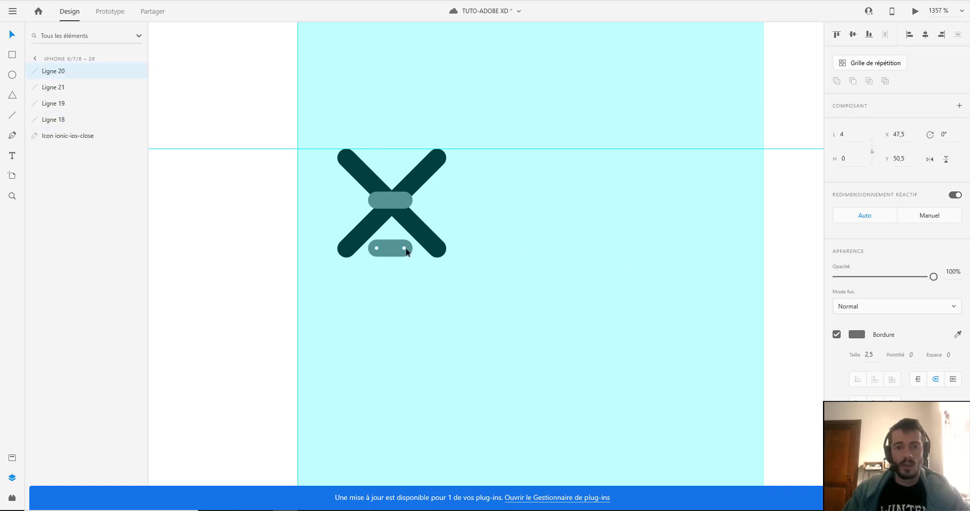
mouse_move(403, 249)
mouse_down()
mouse_move(385, 249)
mouse_move(397, 248)
mouse_up()
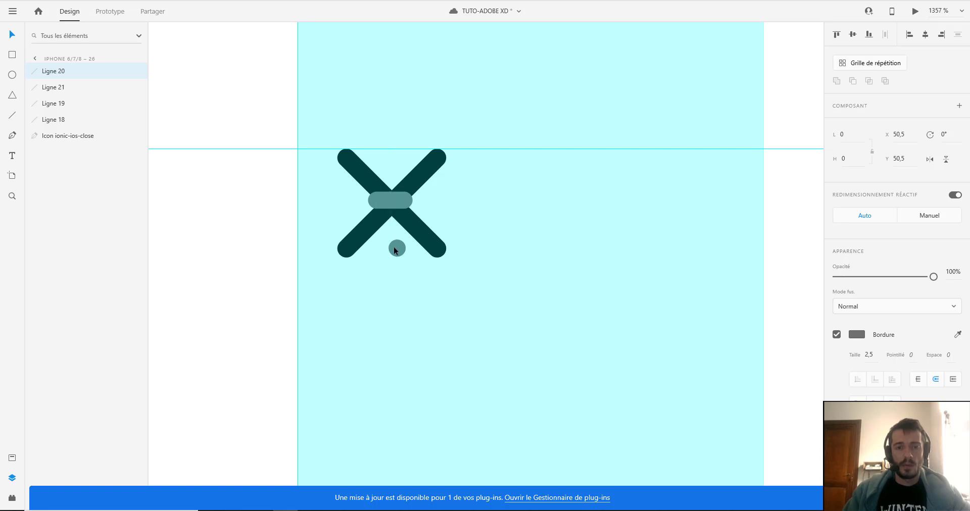
drag(934, 277, 718, 281)
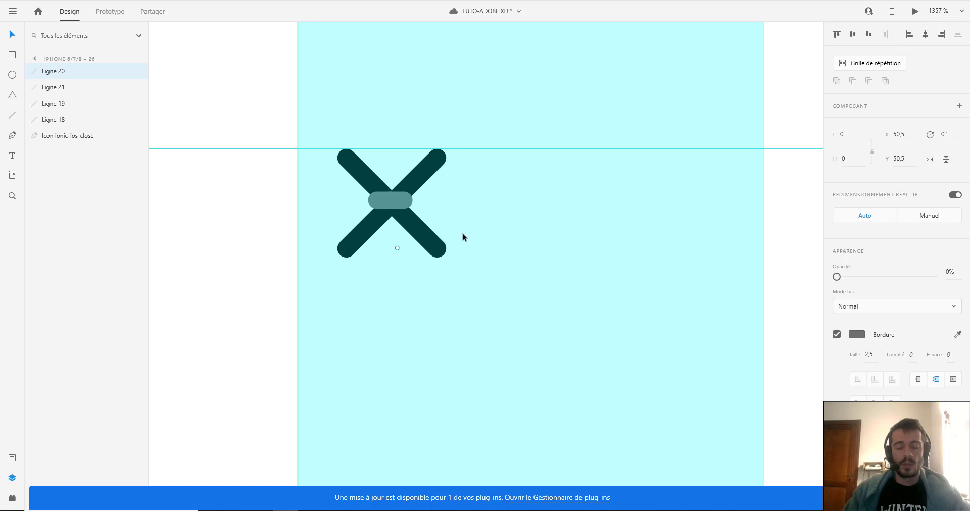
Step: Angle both halves of the middle line along the close icon's upper arms, each spanning 7 × 7
click(403, 203)
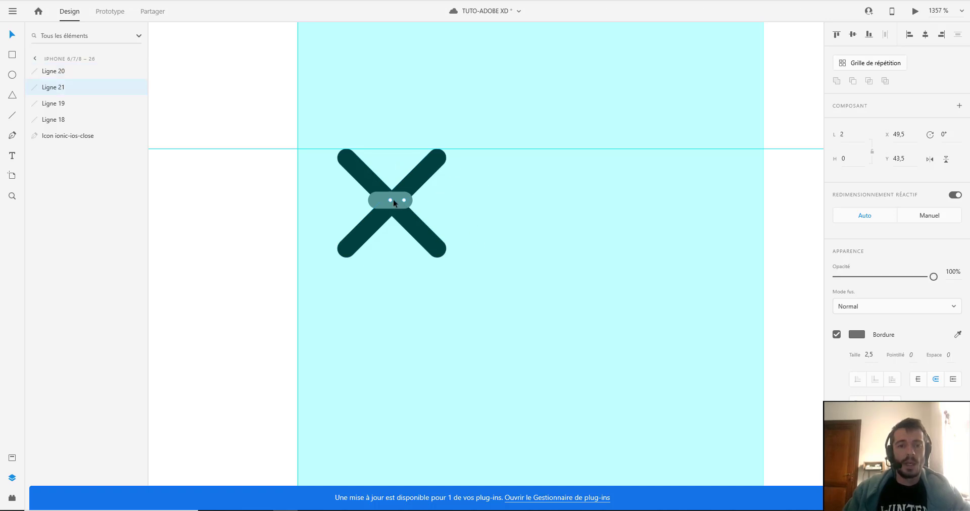
drag(404, 201, 436, 155)
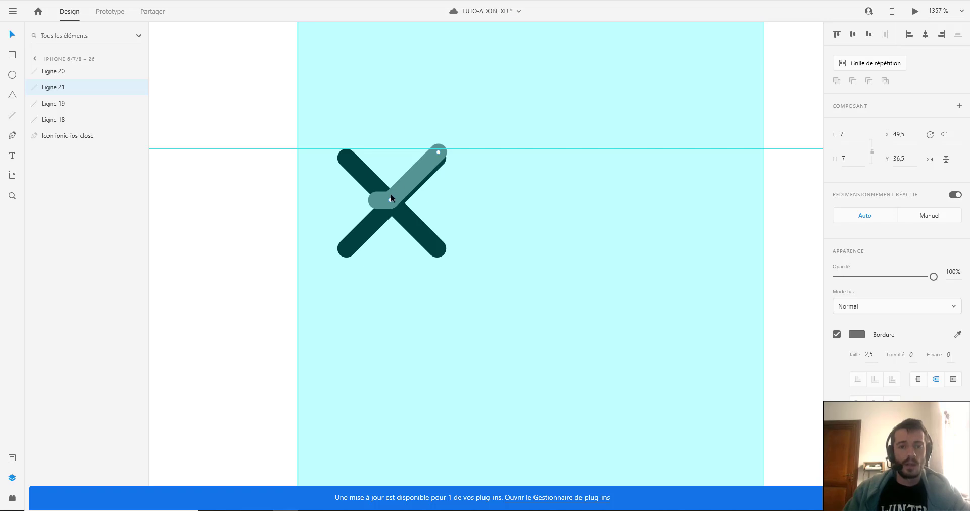
click(376, 200)
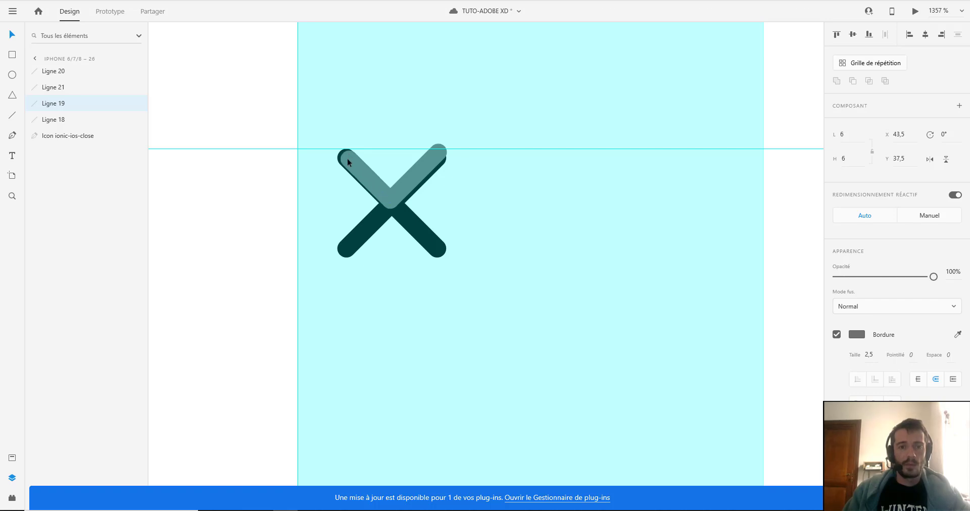
drag(347, 159, 341, 152)
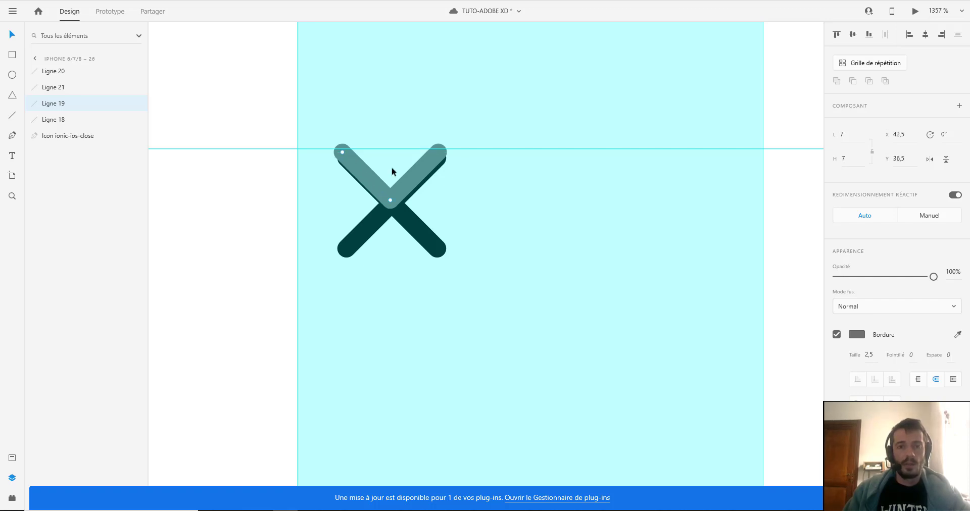
scroll(481, 180, down, 3)
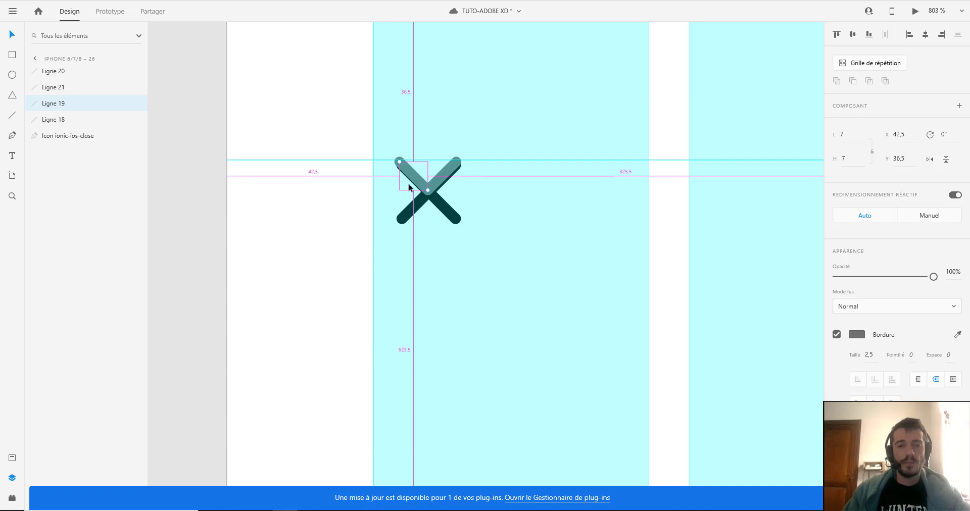
scroll(511, 173, down, 5)
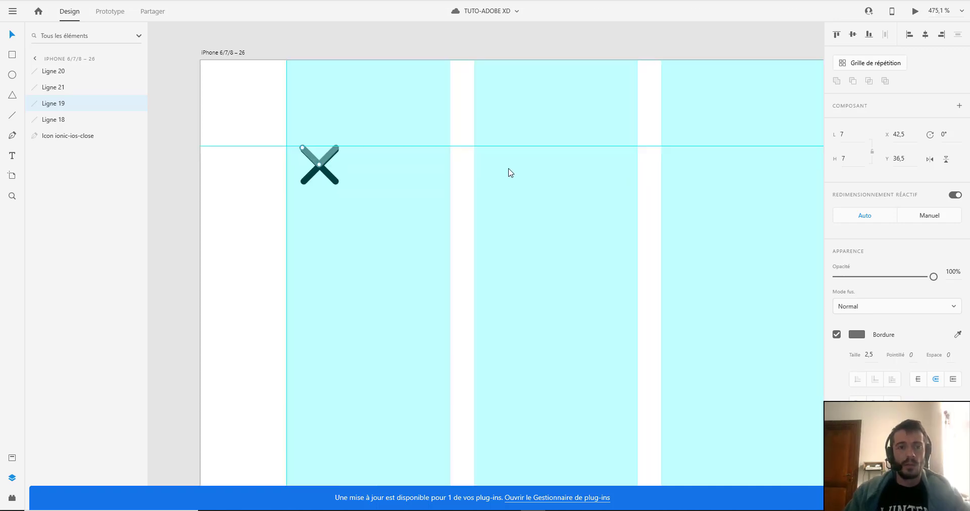
Step: Duplicate the iPhone 6/7/8 – 26 artboard and place the copy beside it
scroll(510, 172, down, 10)
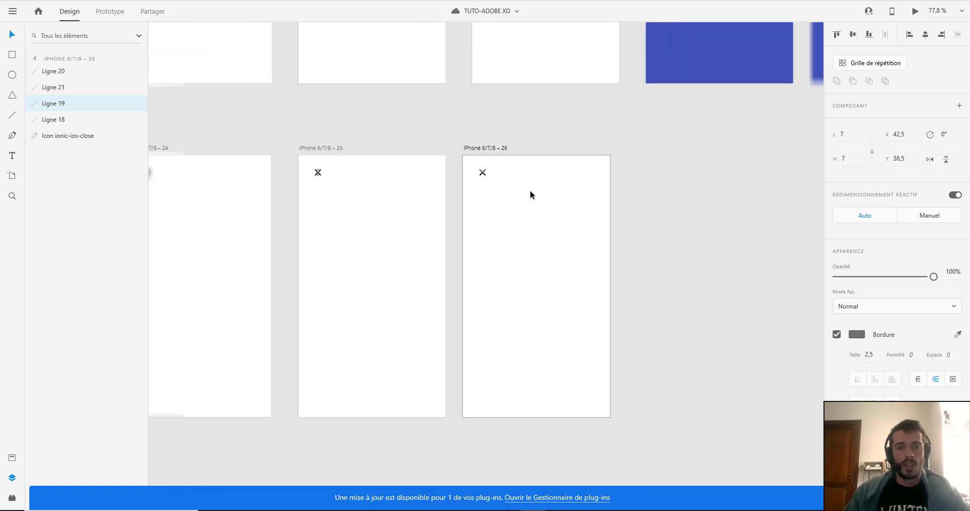
key(ctrl+shift+apostrophe)
scroll(531, 196, down, 2)
drag(426, 160, 554, 157)
scroll(548, 178, up, 10)
scroll(542, 194, up, 2)
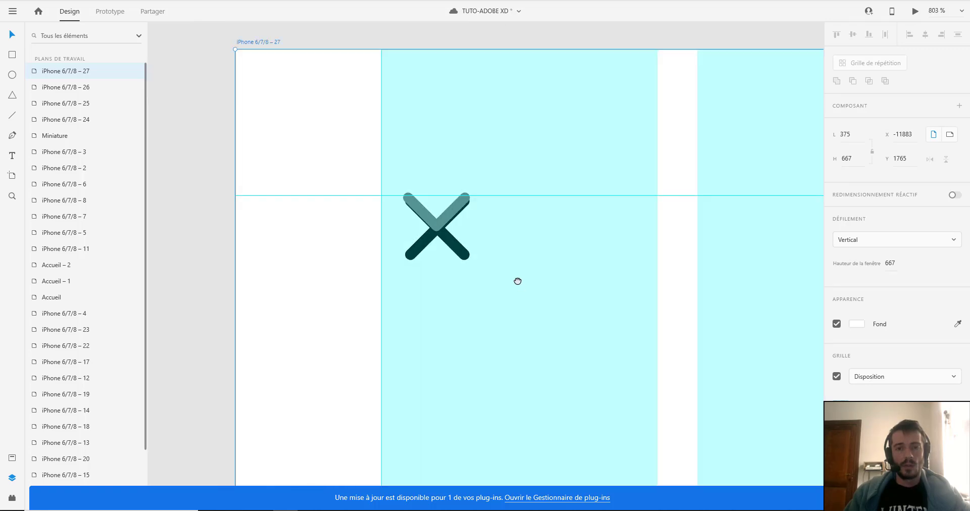
scroll(517, 280, down, 2)
scroll(444, 147, up, 1)
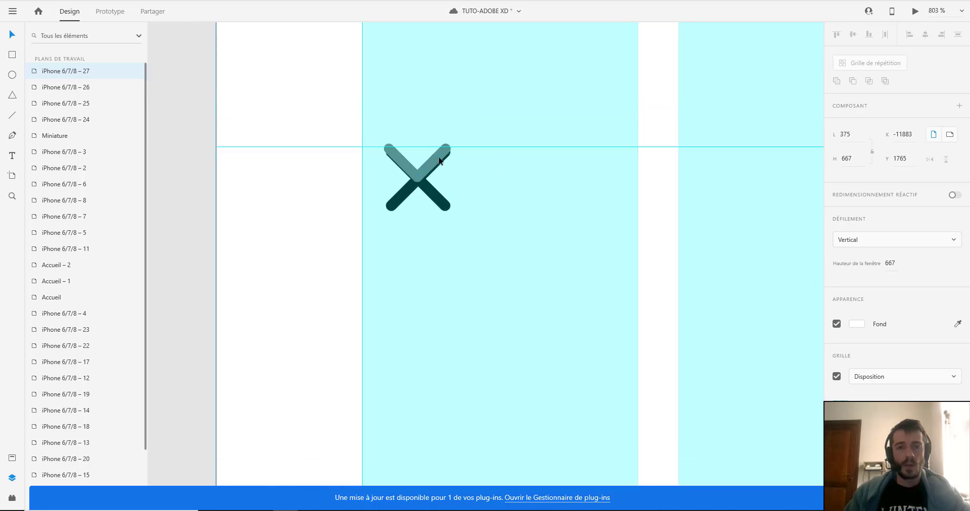
Step: Extend both angled lines into full 14 × 14 diagonals over the close icon on the new artboard, and save the document
click(437, 161)
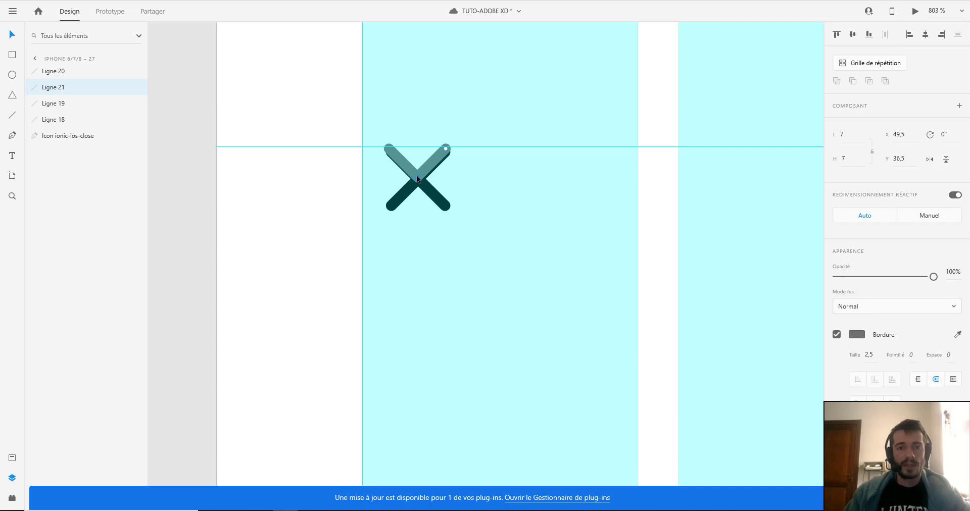
drag(417, 180, 391, 207)
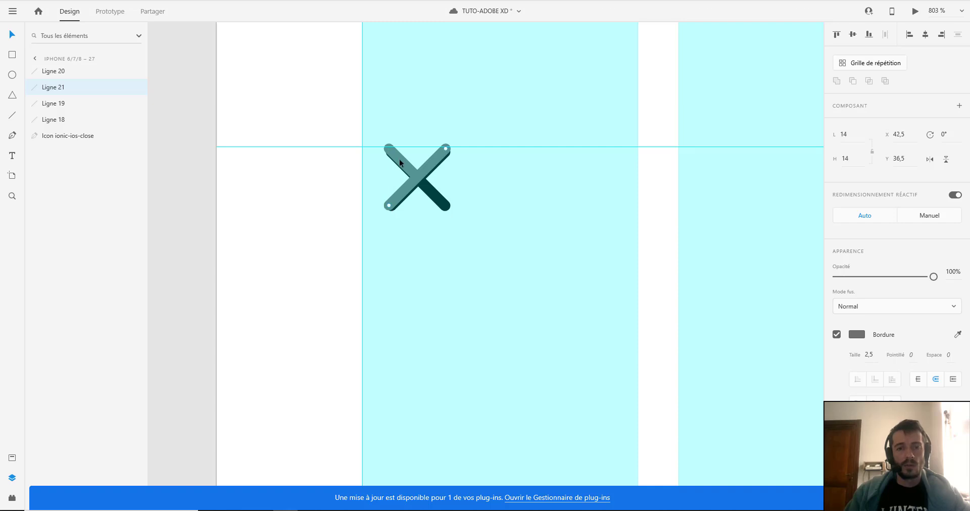
click(399, 158)
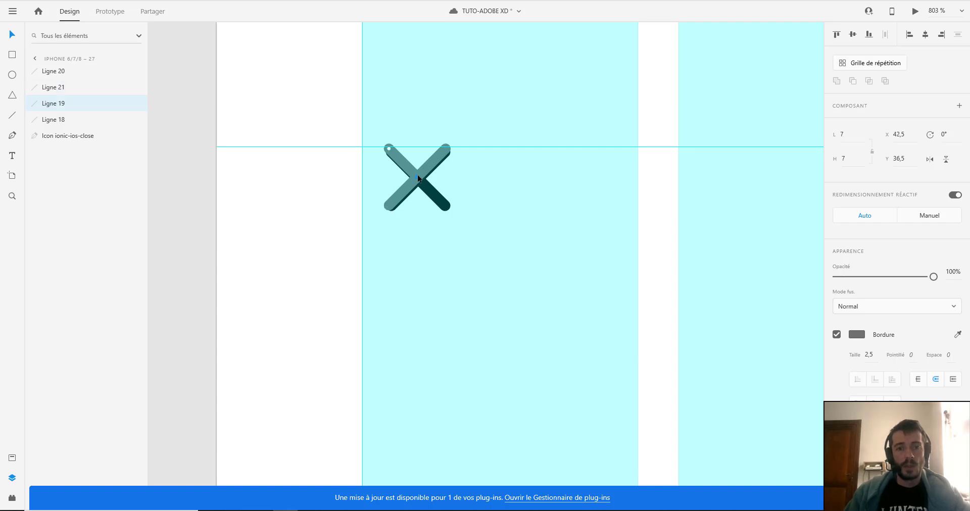
drag(430, 191, 449, 207)
scroll(465, 184, down, 3)
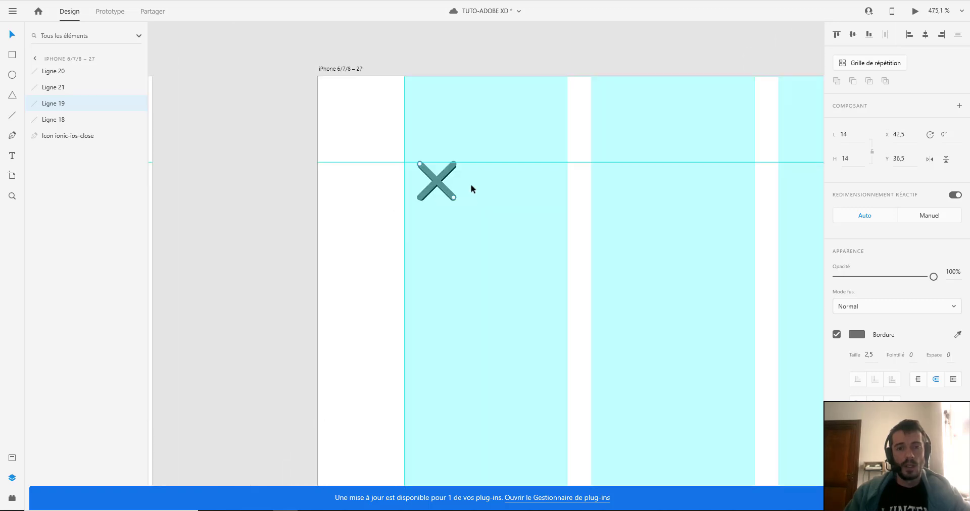
scroll(505, 193, down, 3)
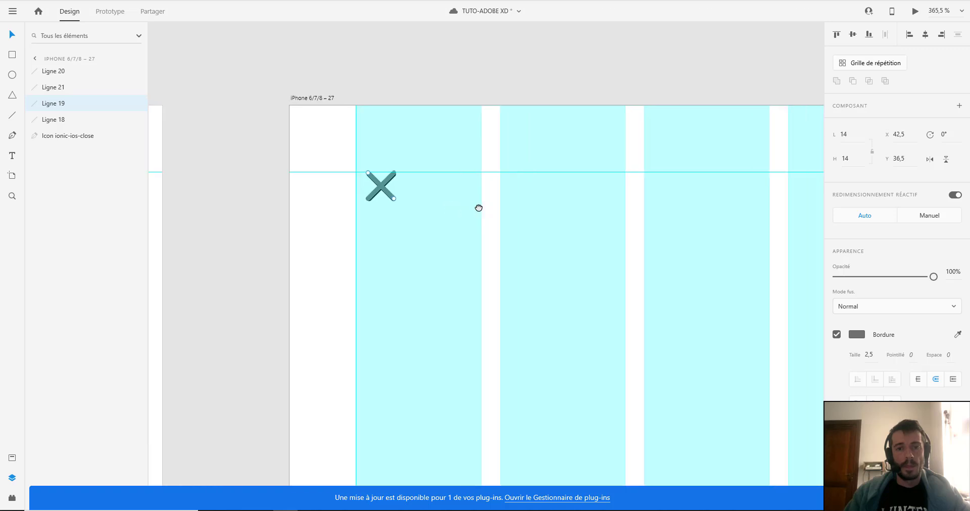
key(ctrl+s)
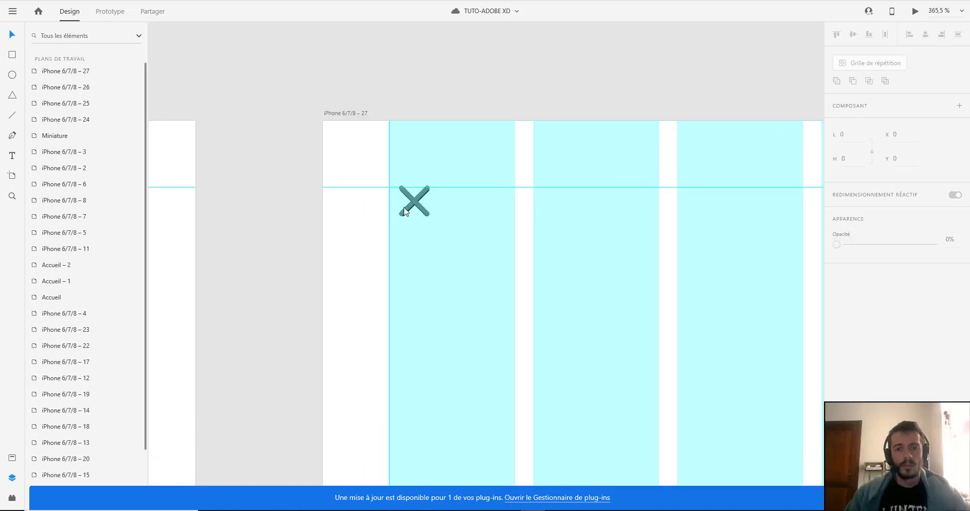
Step: Hide the Icon ionic-ios-close layer on the iPhone 6/7/8 – 27, 26 and 25 artboards
click(429, 238)
scroll(419, 220, up, 3)
click(71, 136)
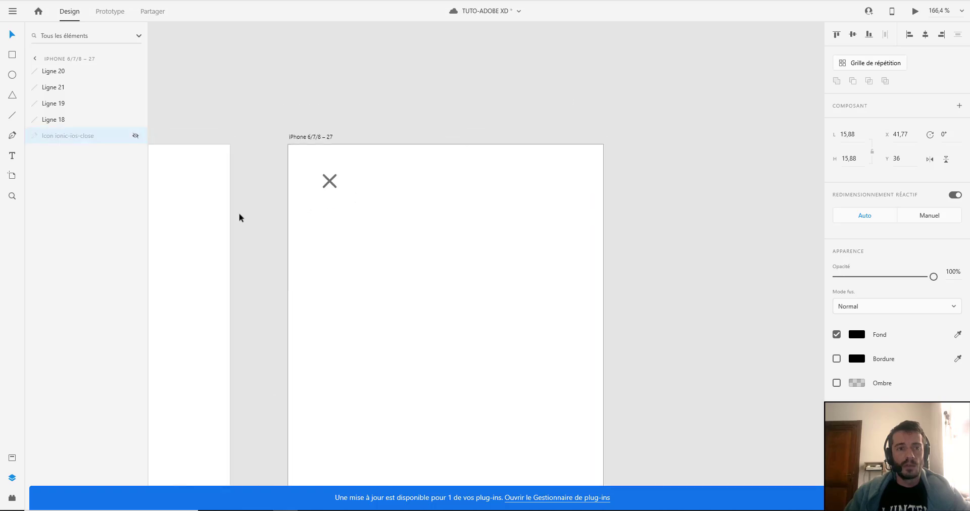
scroll(400, 145, up, 5)
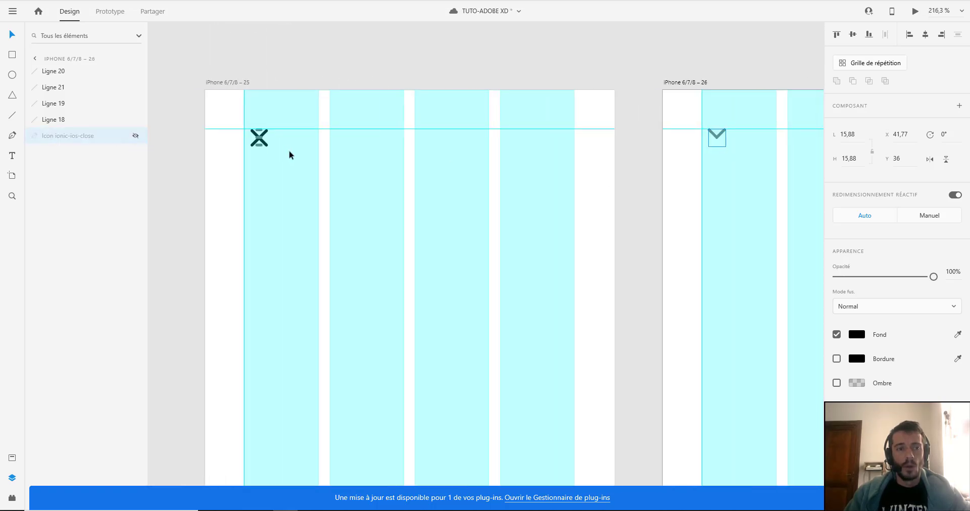
click(136, 136)
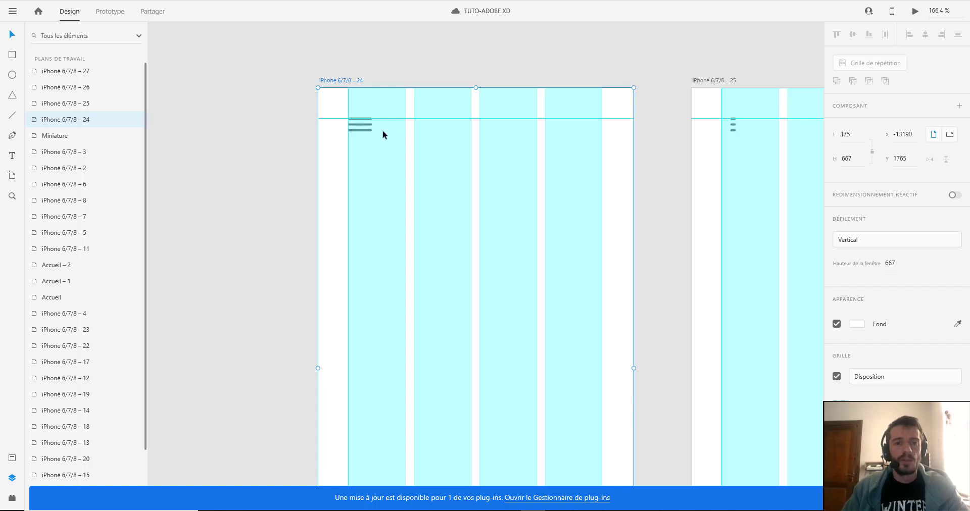
Step: Draw a 44 × 44 square centered on the three menu lines of the iPhone 6/7/8 – 24 artboard
click(12, 54)
scroll(357, 122, up, 5)
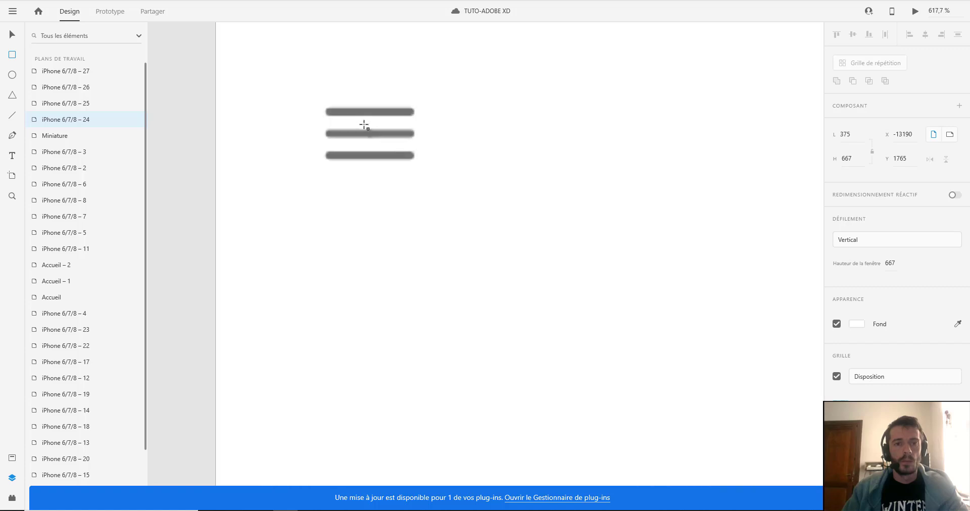
drag(370, 132, 450, 205)
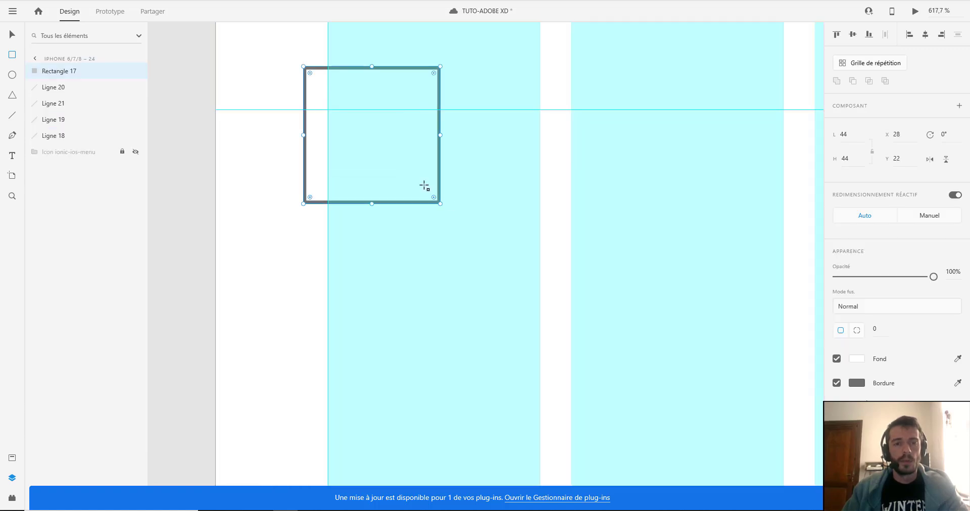
Step: Move the square beneath Ligne 18 in the layer order and round its corners to a radius of 22
drag(67, 79, 66, 148)
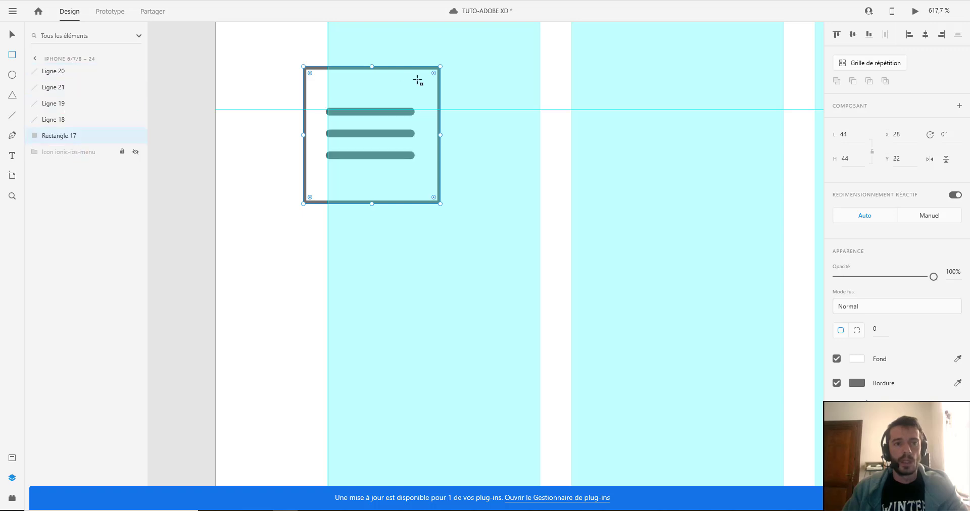
drag(435, 76, 314, 158)
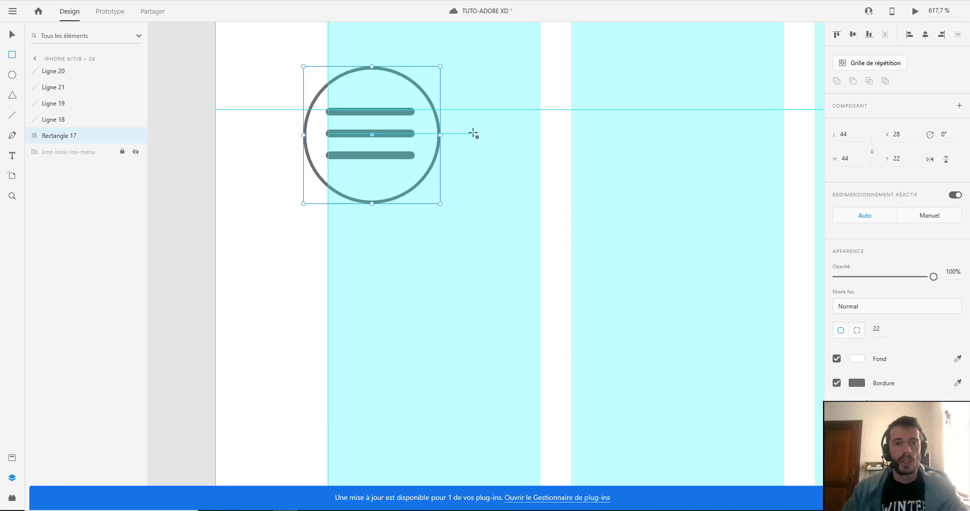
ctrl+scroll(473, 134, down, 10)
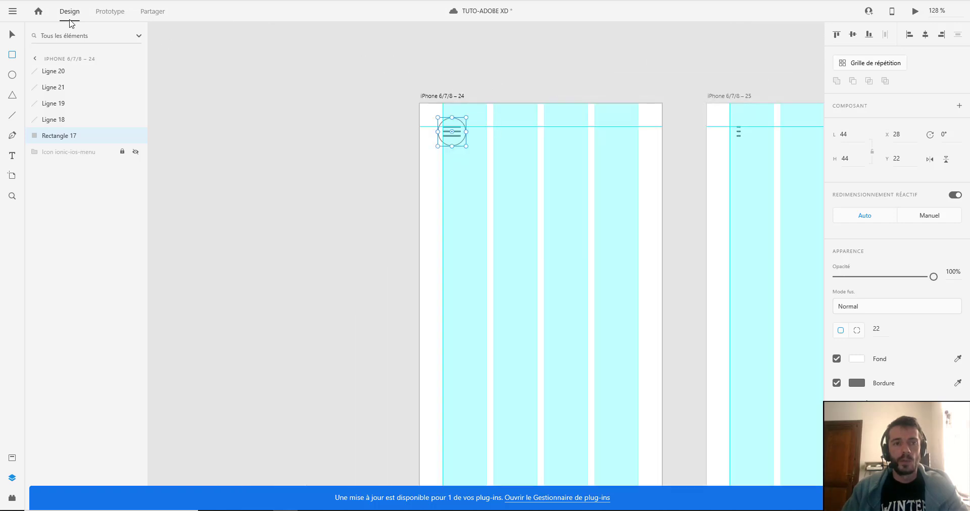
click(8, 38)
Step: Create a prototype link from the circle around the menu lines on iPhone 6/7/8 – 24 to the iPhone 6/7/8 – 25 artboard
scroll(470, 82, right, 3)
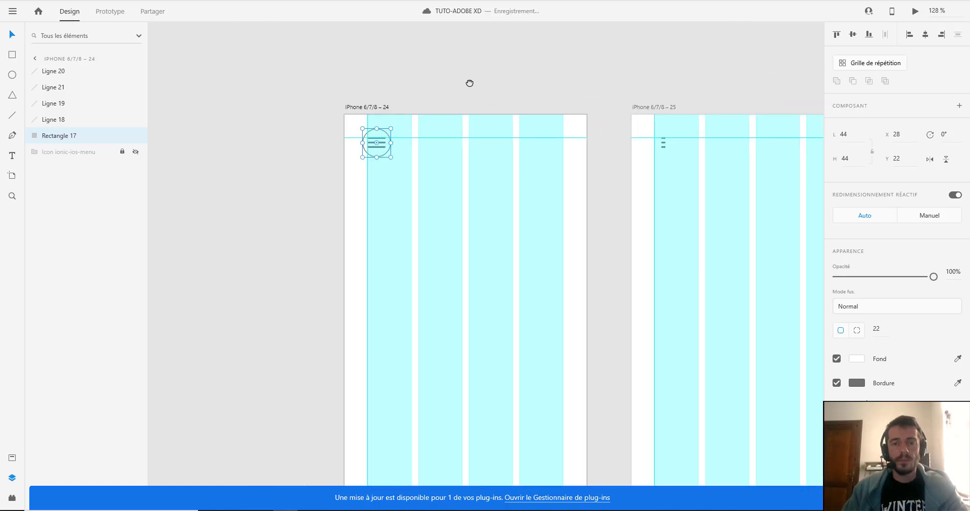
ctrl+scroll(369, 87, down, 3)
click(339, 92)
scroll(424, 67, right, 5)
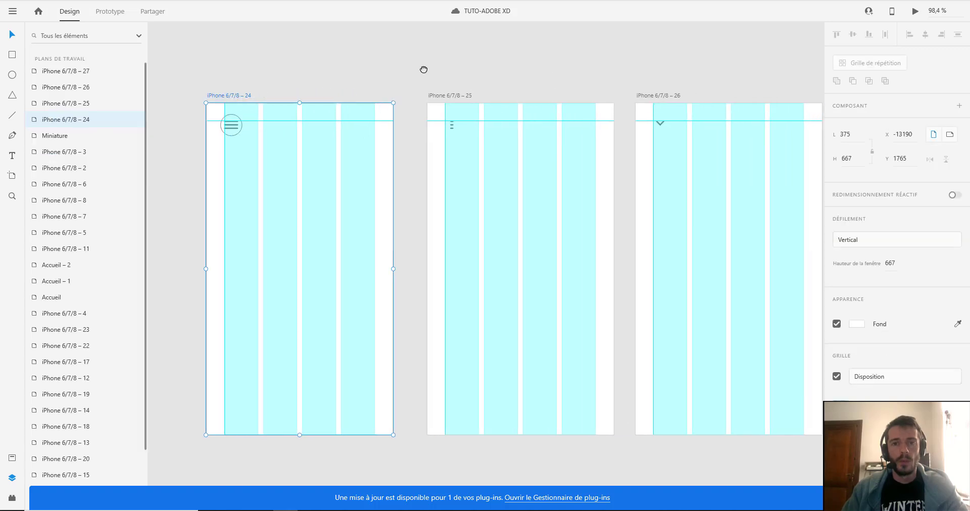
click(111, 11)
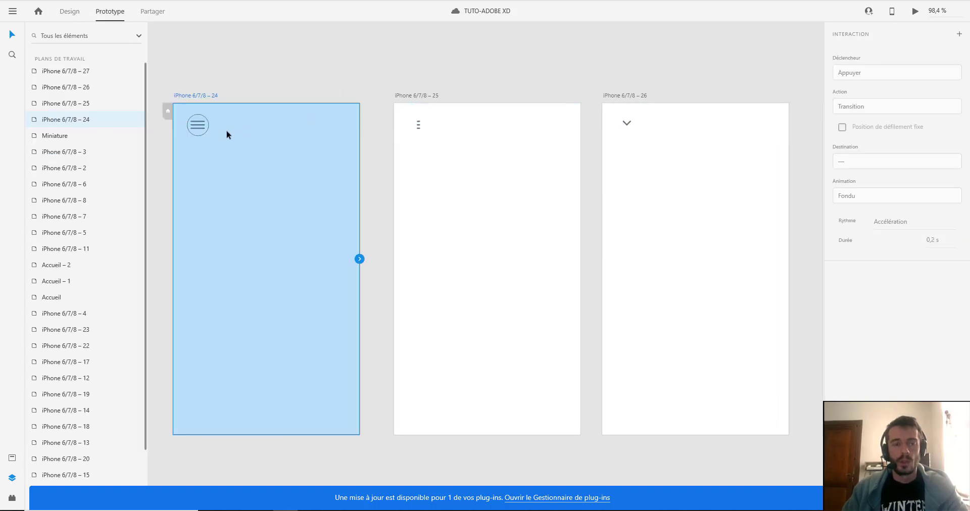
click(206, 129)
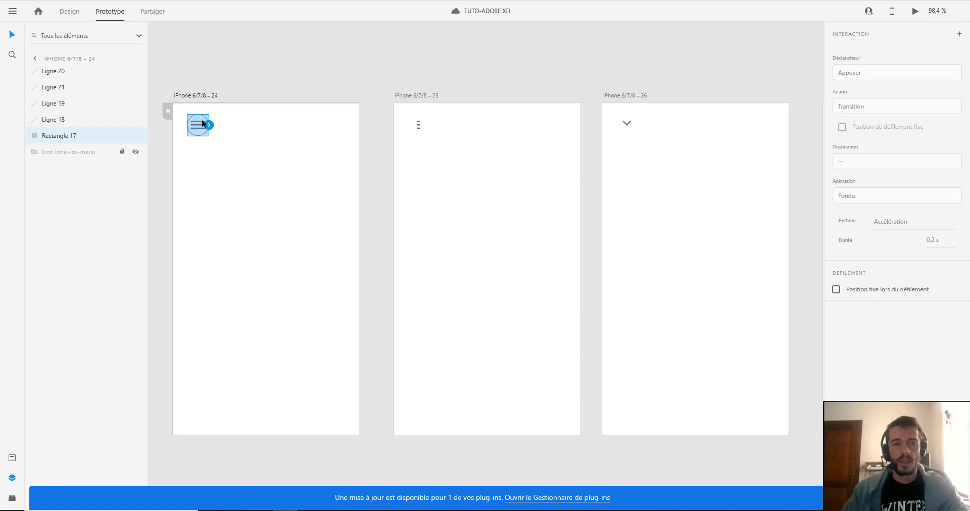
drag(209, 125, 484, 214)
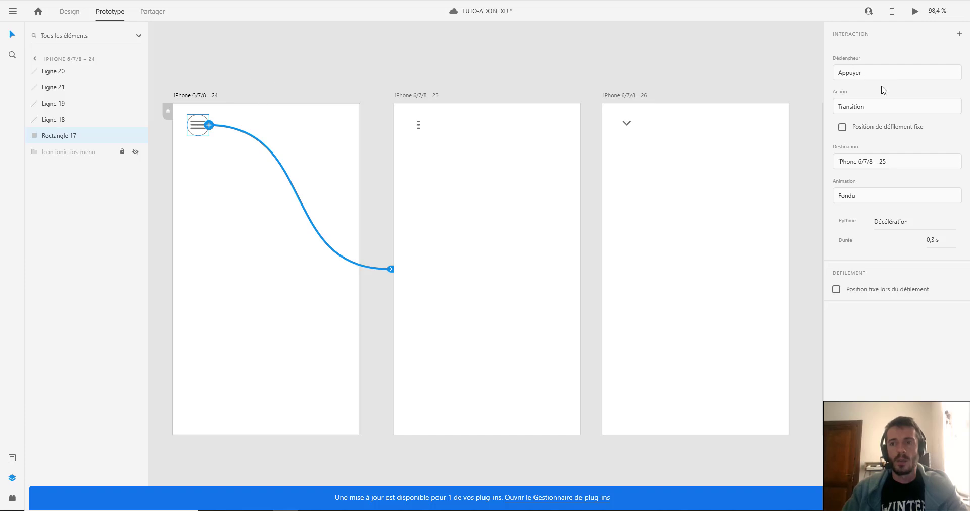
Step: Set the circle's interaction to Animation automatique with Linéaire easing
click(880, 107)
click(870, 126)
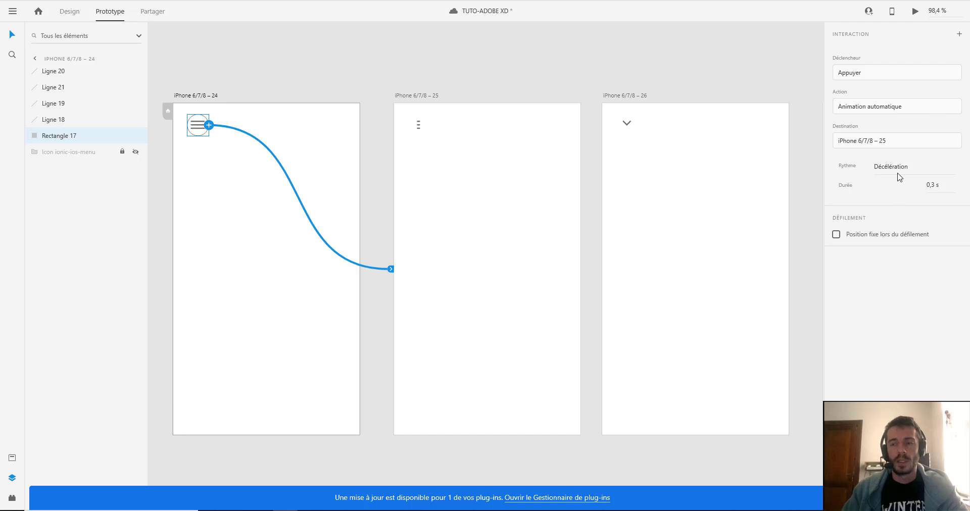
click(928, 167)
text(Linéaire)
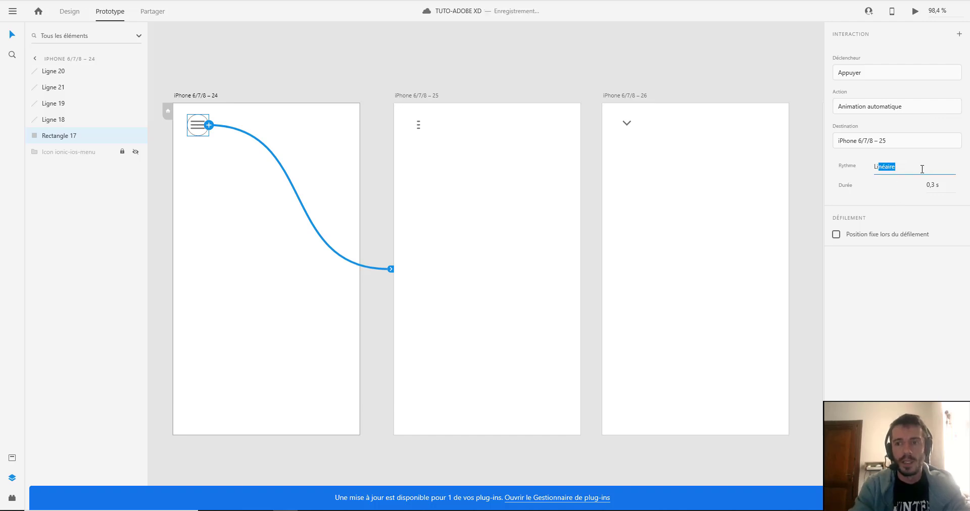
Step: Link the whole iPhone 6/7/8 – 25 artboard to iPhone 6/7/8 – 26 and set its trigger to Délai at 0 s
click(443, 112)
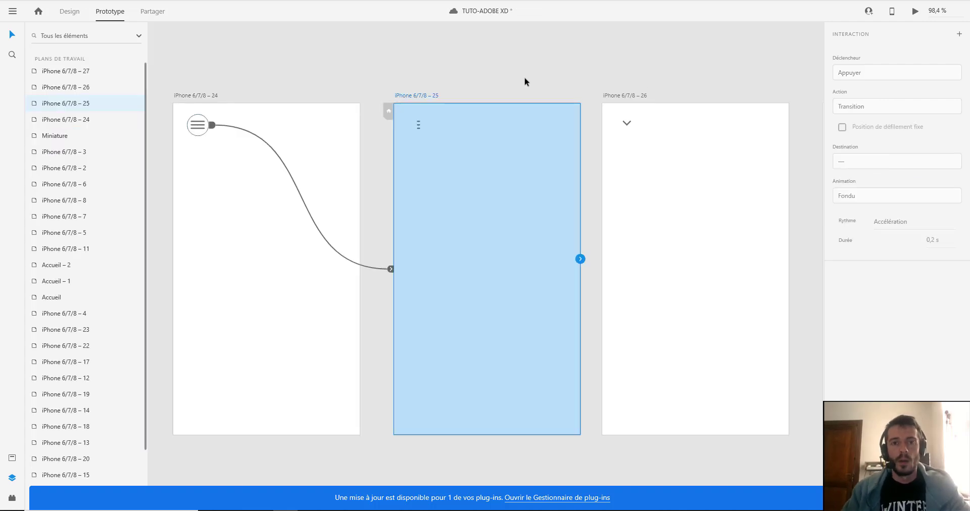
drag(536, 70, 396, 75)
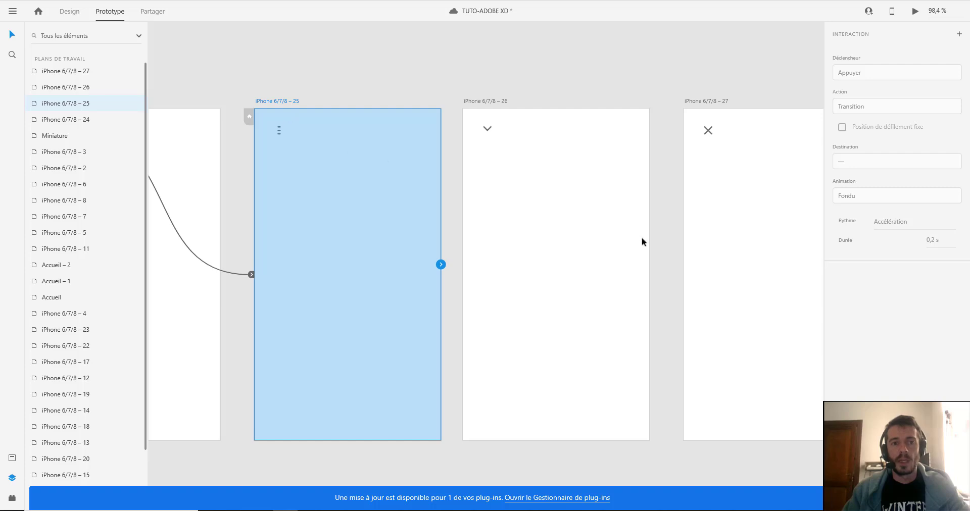
drag(441, 265, 488, 273)
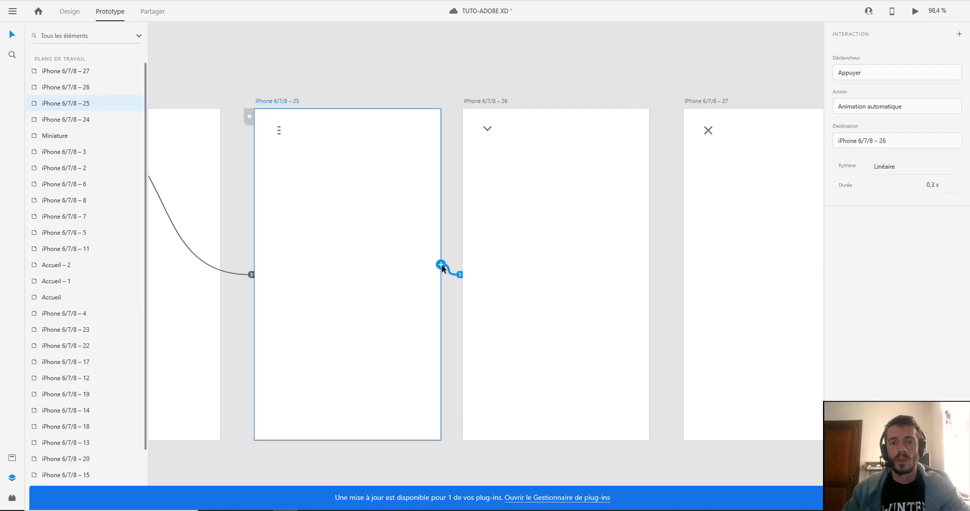
click(882, 79)
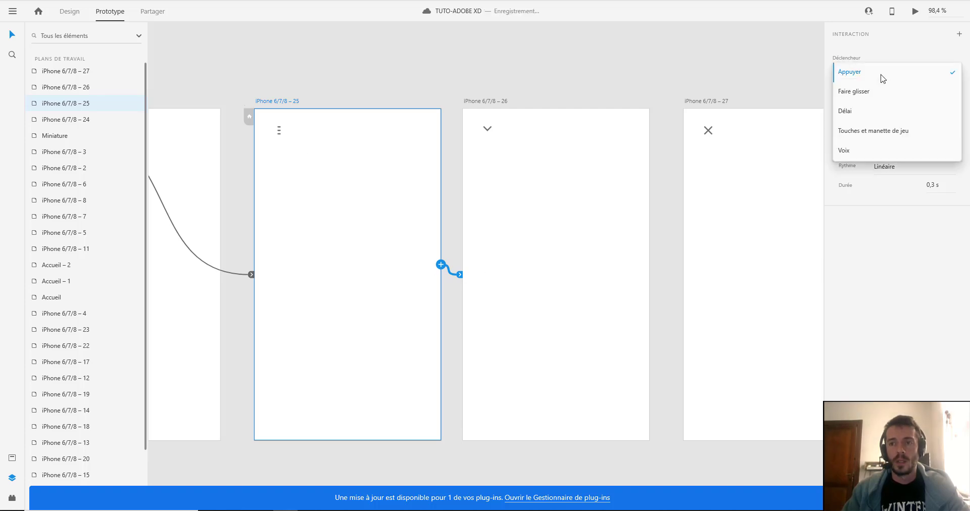
click(851, 112)
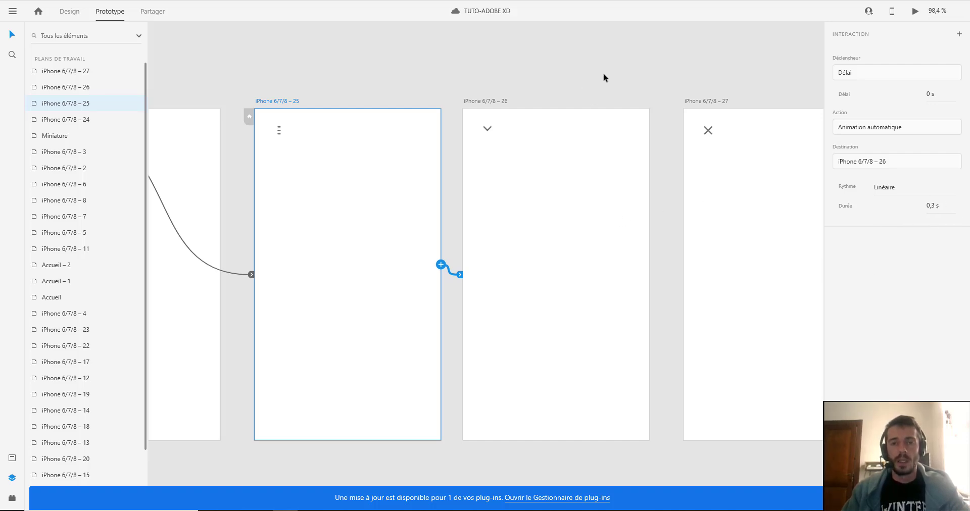
Step: Link the iPhone 6/7/8 – 26 artboard to iPhone 6/7/8 – 27 with the Délai trigger and Animation automatique
drag(604, 74, 530, 74)
scroll(529, 74, down, 2)
click(457, 94)
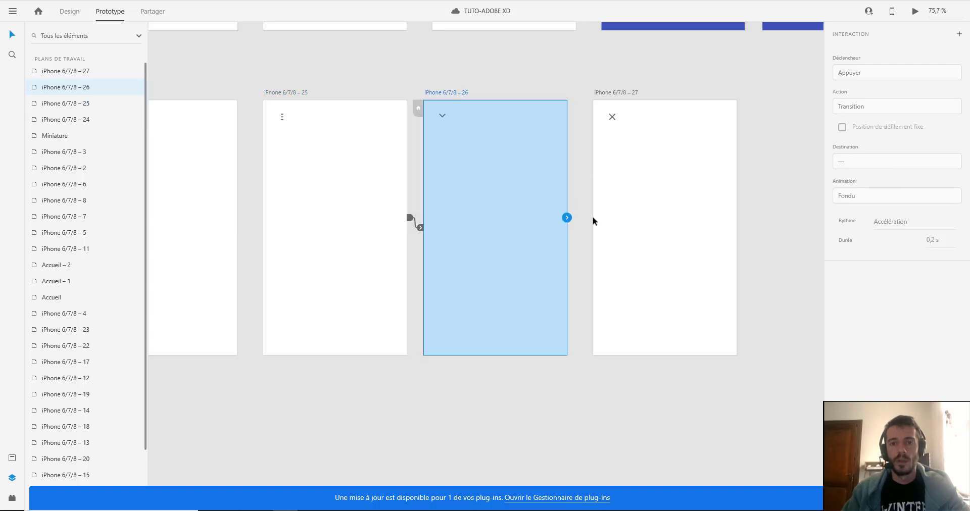
drag(593, 221, 610, 224)
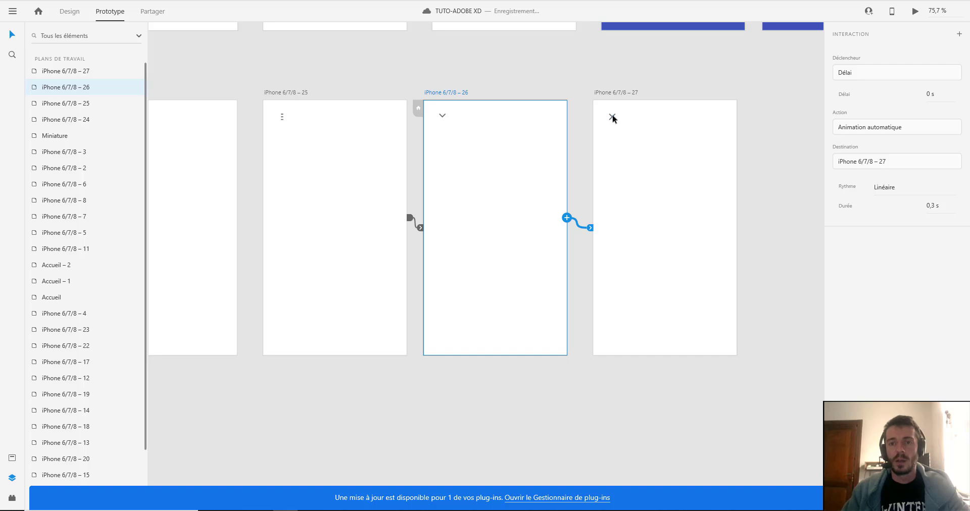
Step: Copy the 44 × 44 circle from the iPhone 6/7/8 – 24 artboard onto iPhone 6/7/8 – 27, around the close icon
scroll(505, 132, down, 3)
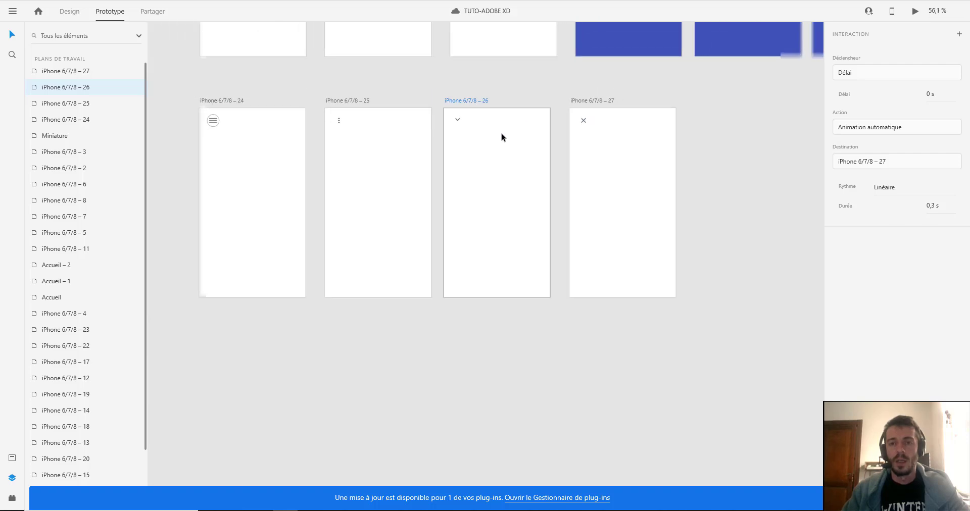
scroll(408, 119, up, 3)
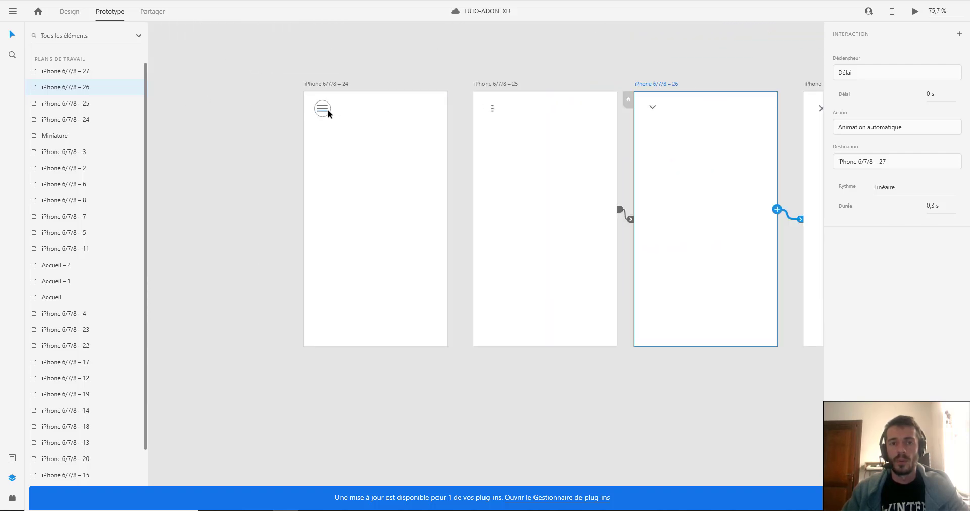
click(329, 112)
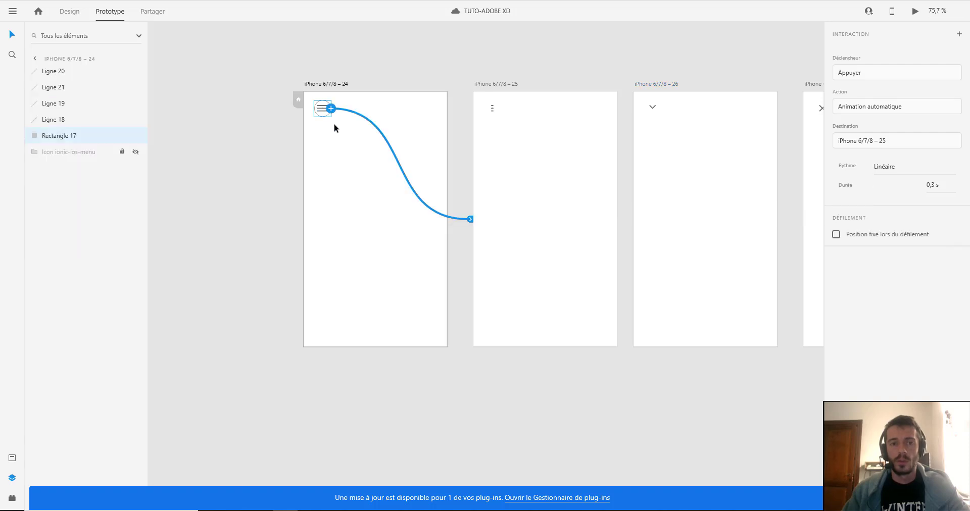
click(69, 12)
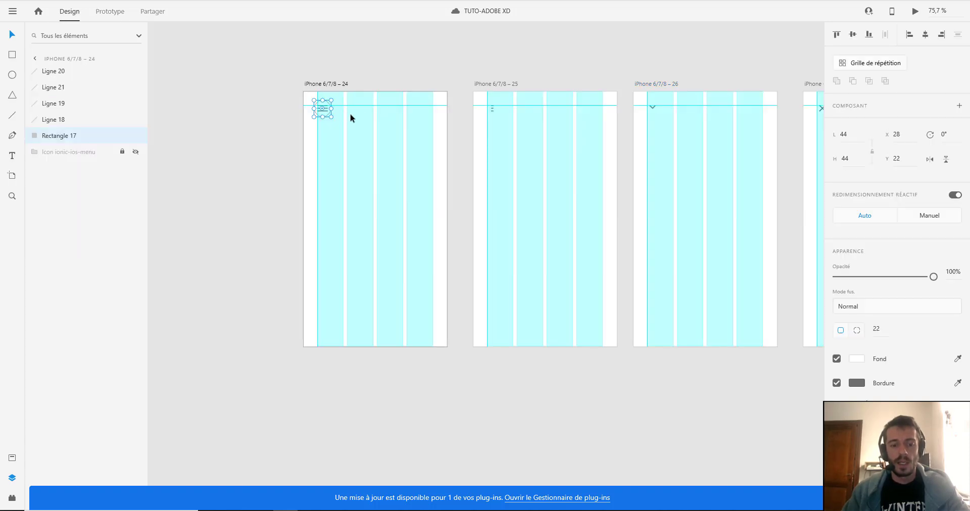
drag(563, 125, 413, 125)
scroll(411, 120, down, 4)
scroll(540, 110, up, 4)
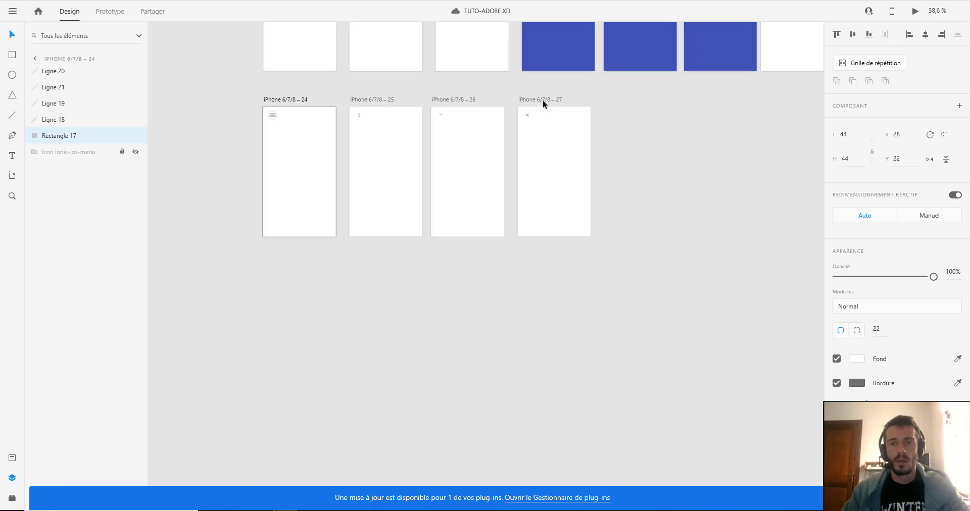
click(525, 106)
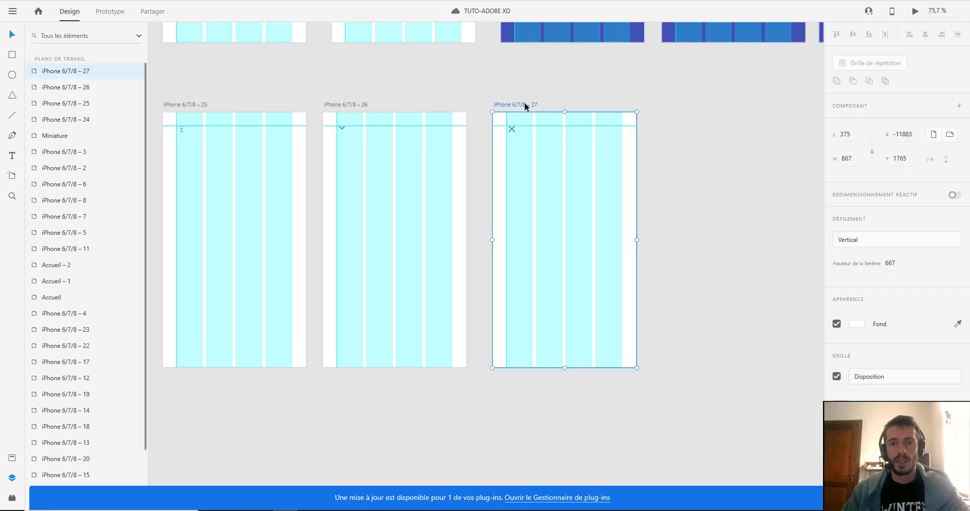
click(522, 135)
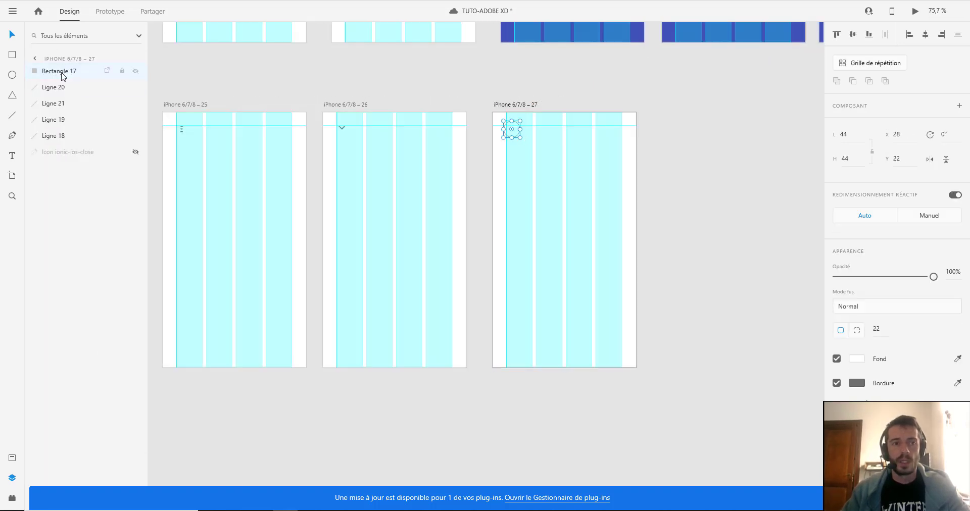
Step: Move the copied circle beneath Ligne 18 in the layer order of iPhone 6/7/8 – 27 and save the document
drag(61, 76, 61, 142)
scroll(495, 150, up, 6)
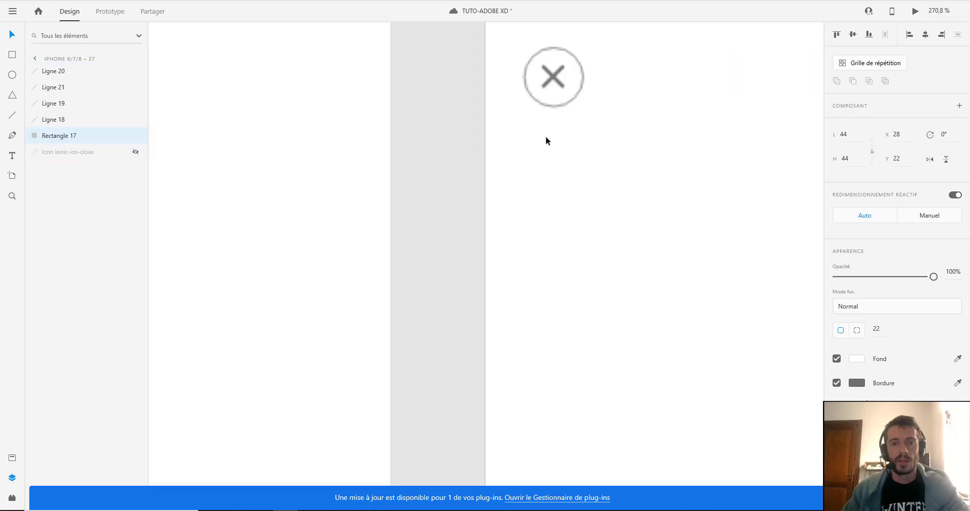
drag(563, 159, 450, 216)
scroll(498, 159, down, 1)
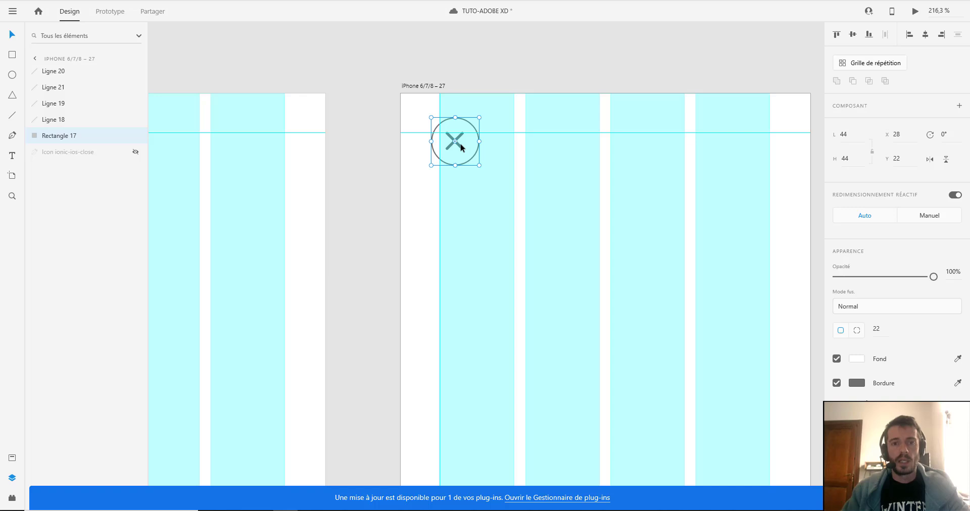
key(ctrl+s)
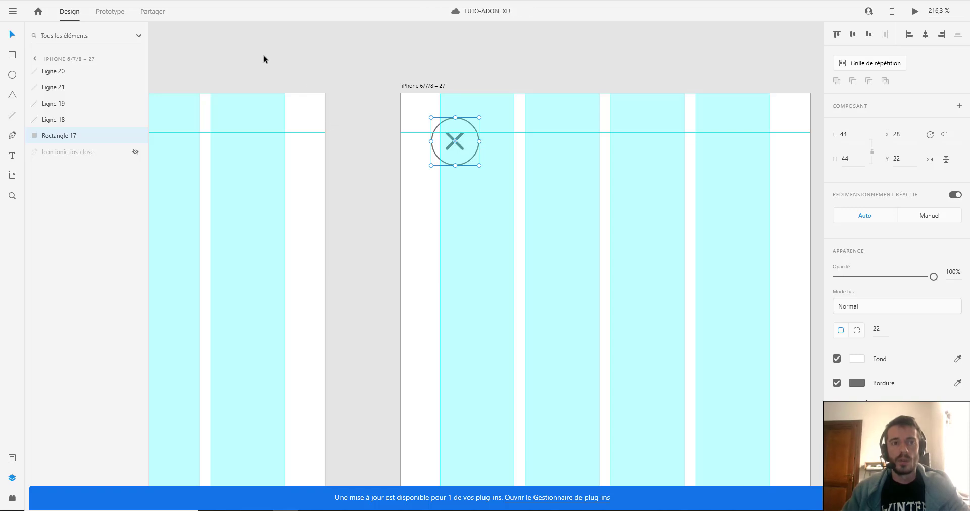
Step: Link the circle around the close icon on iPhone 6/7/8 – 27 back to iPhone 6/7/8 – 24 with the Appuyer trigger and Animation automatique
click(101, 12)
scroll(479, 146, down, 5)
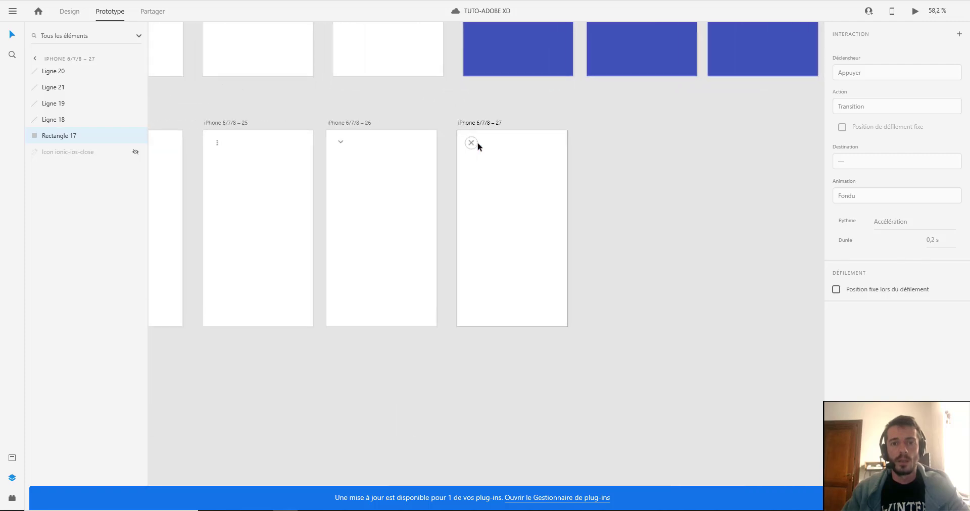
drag(479, 144, 389, 198)
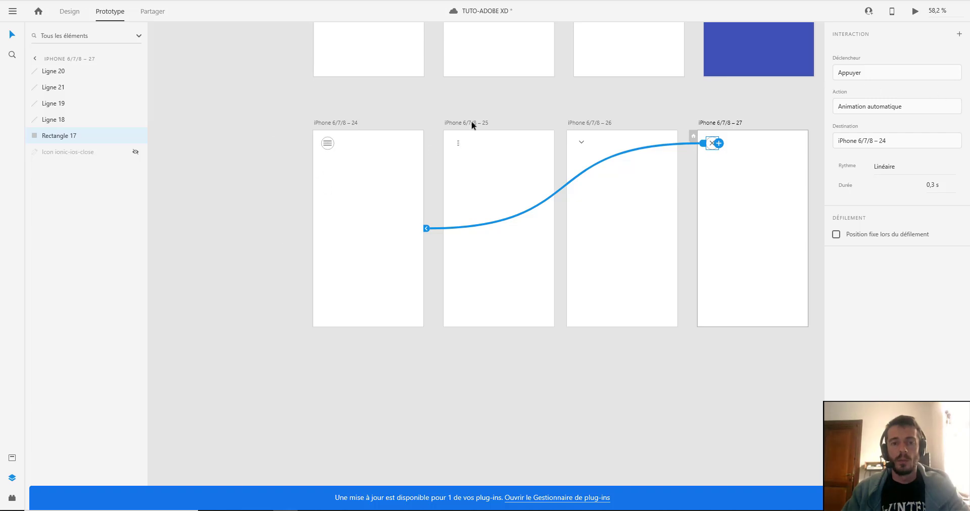
Step: Preview the prototype from iPhone 6/7/8 – 24 and test the menu icon's opening and closing animation, windowed and in full screen
click(342, 124)
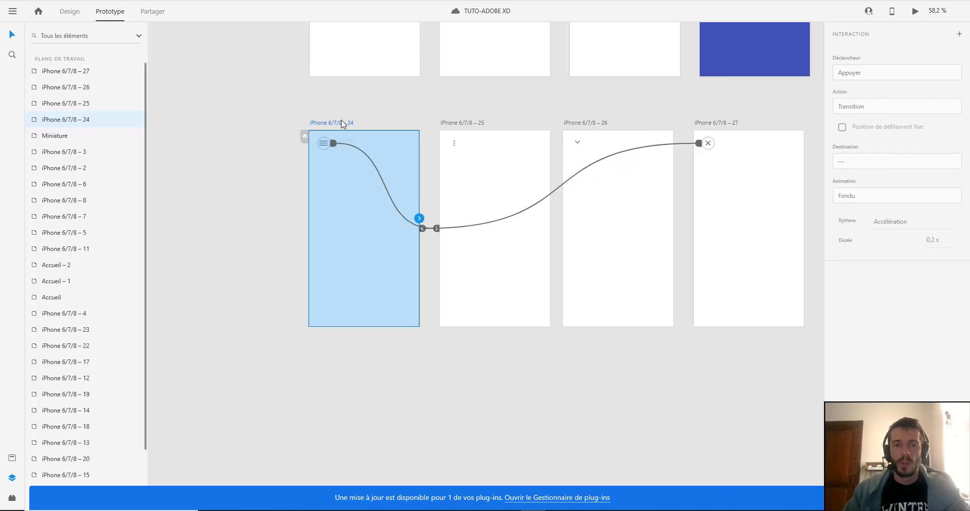
click(915, 12)
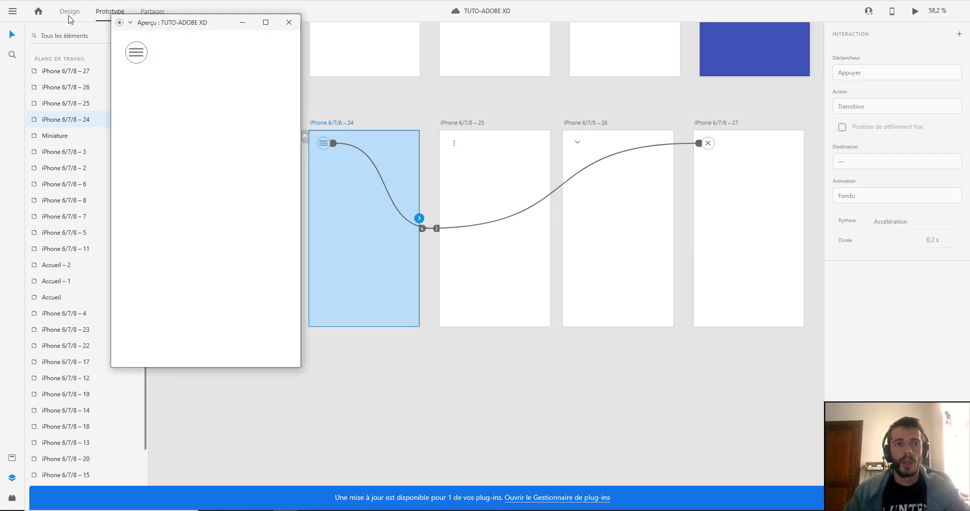
click(137, 53)
click(135, 53)
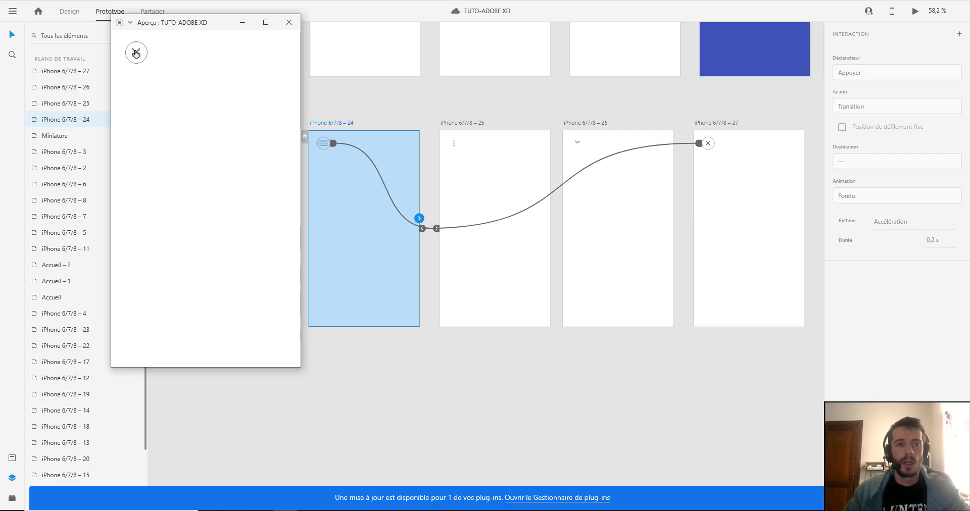
click(265, 24)
click(416, 110)
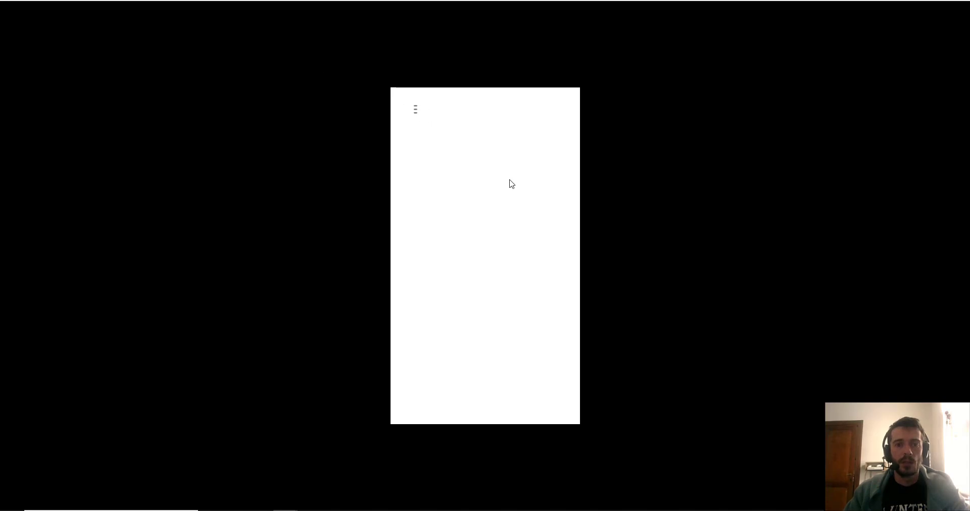
click(416, 112)
click(953, 0)
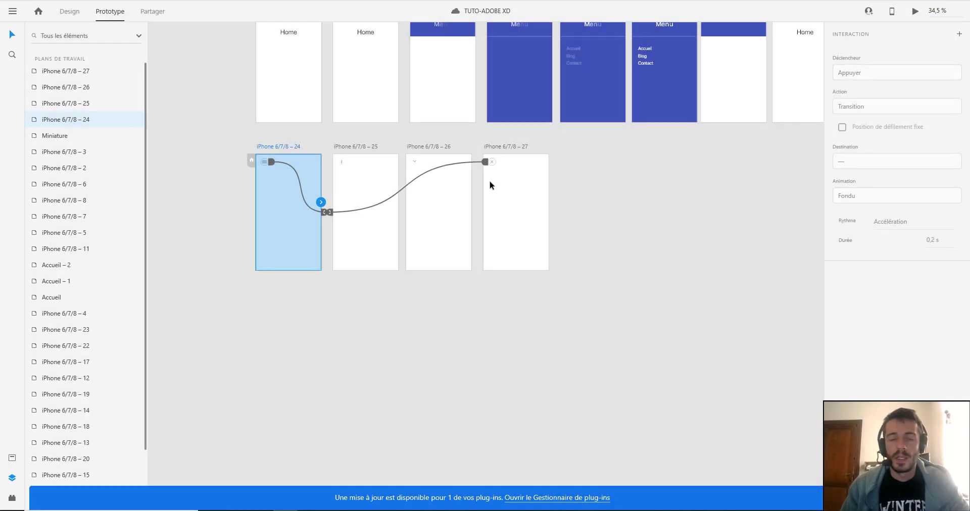
scroll(492, 184, up, 2)
scroll(491, 185, down, 4)
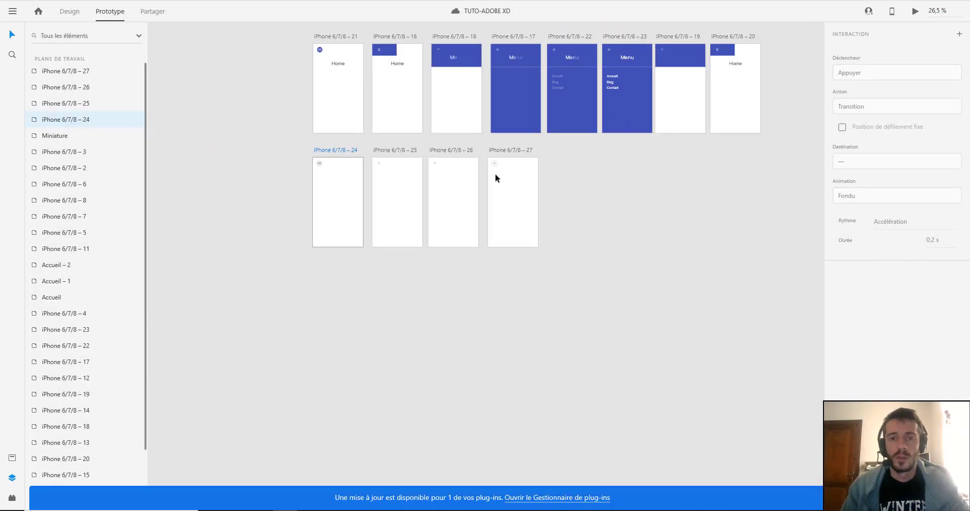
scroll(502, 174, up, 2)
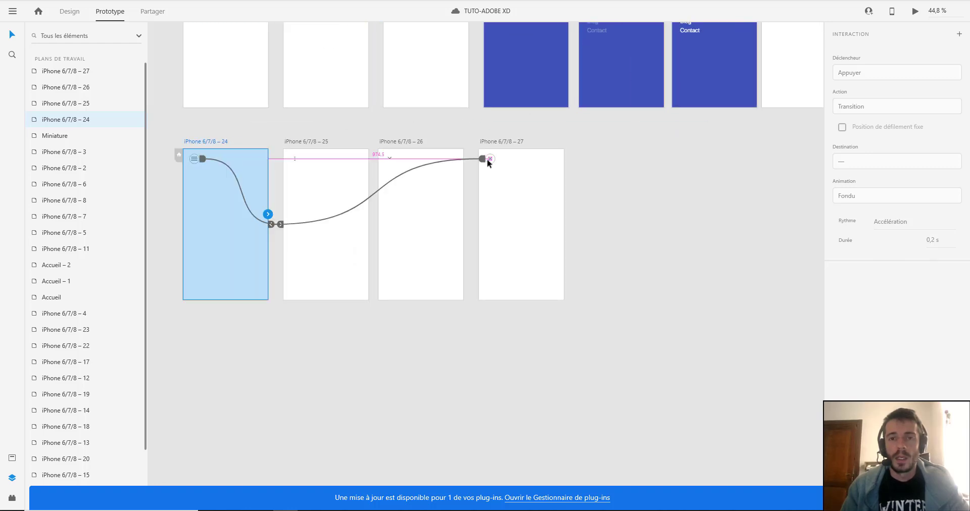
scroll(450, 207, up, 2)
scroll(458, 192, down, 3)
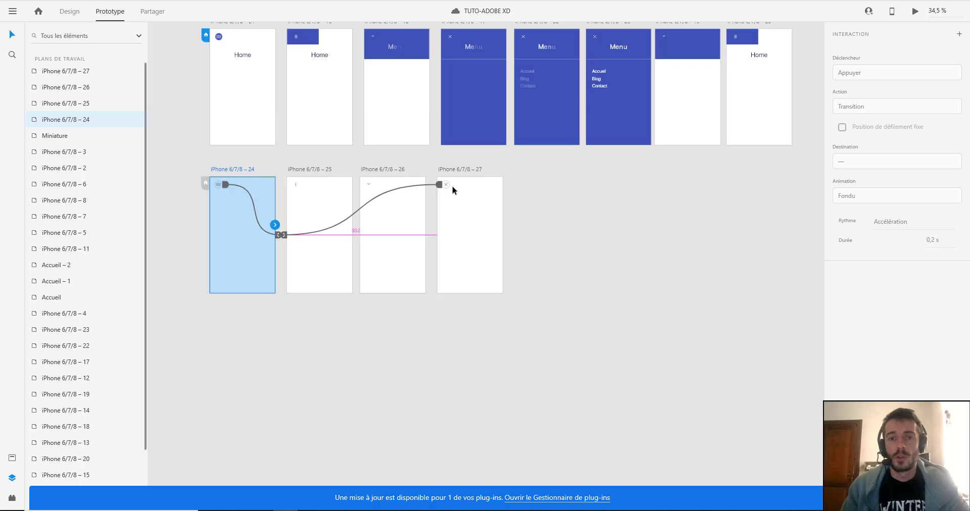
drag(582, 209, 531, 198)
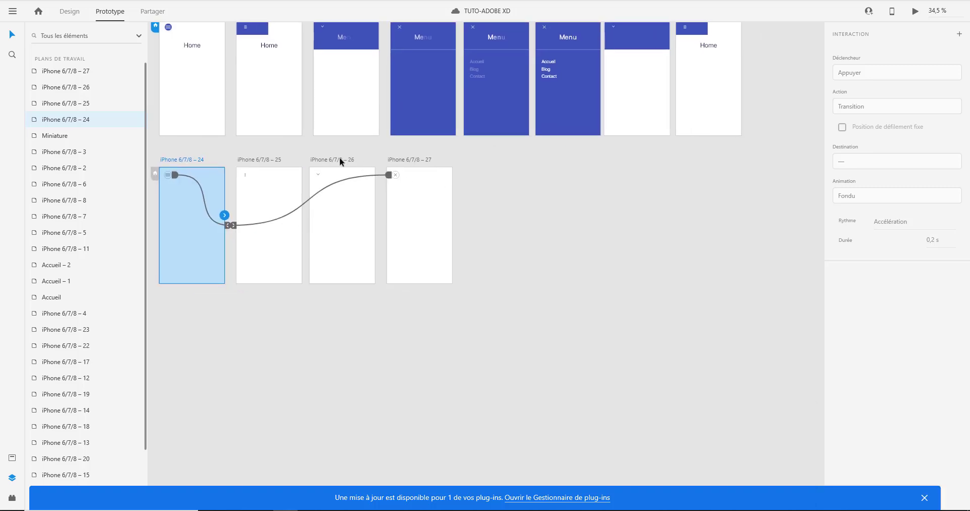
Step: Duplicate the iPhone 6/7/8 – 26 artboard and place the copy after iPhone 6/7/8 – 27
scroll(441, 161, up, 2)
click(351, 152)
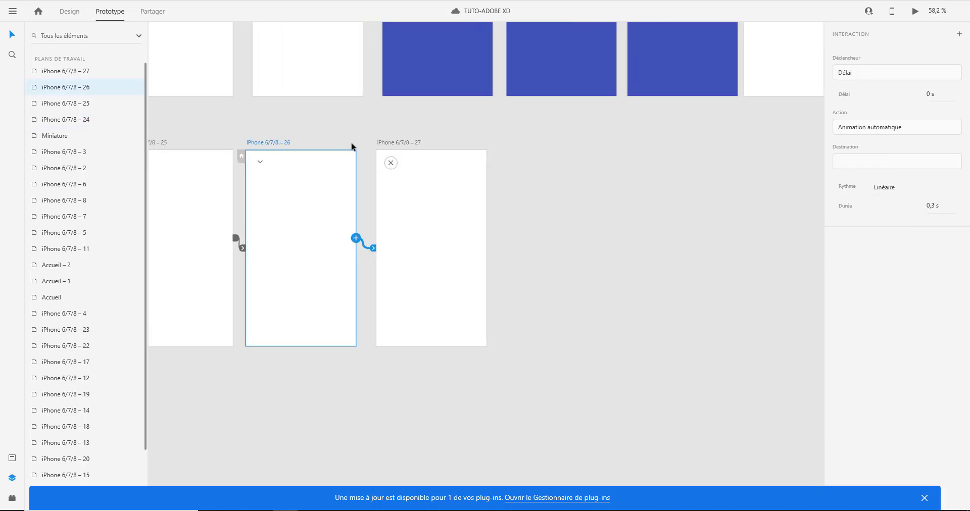
key(ctrl+d)
key(ctrl+z)
click(70, 11)
key(ctrl+d)
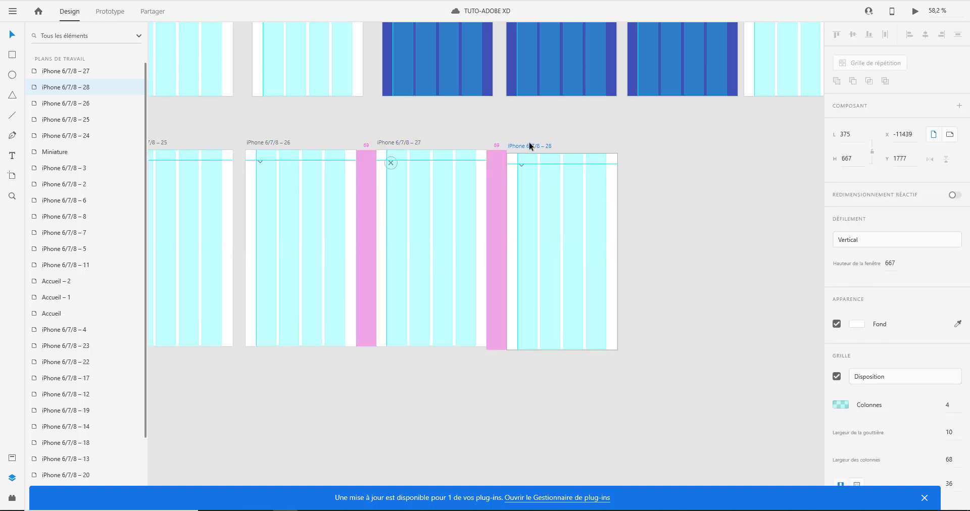
Step: Duplicate the iPhone 6/7/8 – 25 artboard and place the copy after iPhone 6/7/8 – 28, aligned with the row
scroll(531, 145, down, 3)
click(367, 140)
key(ctrl+d)
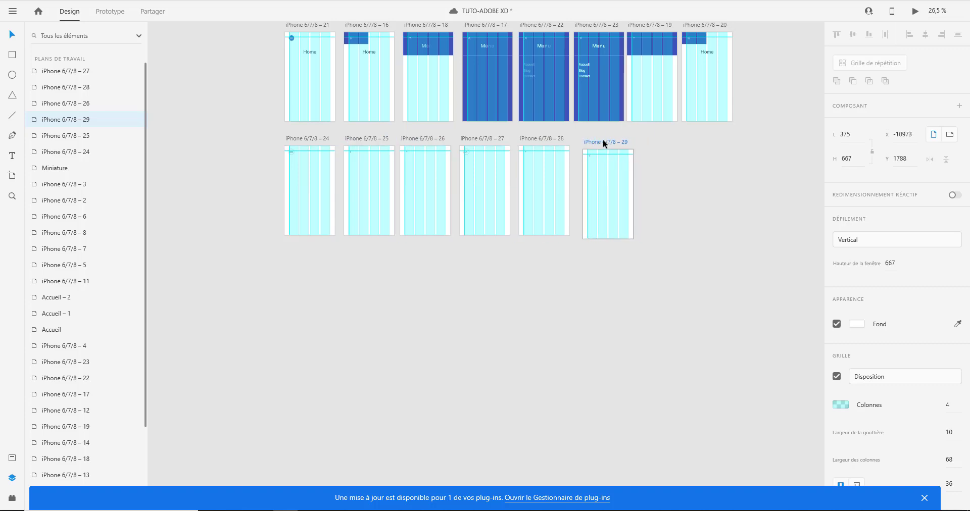
scroll(605, 146, up, 2)
scroll(439, 183, up, 1)
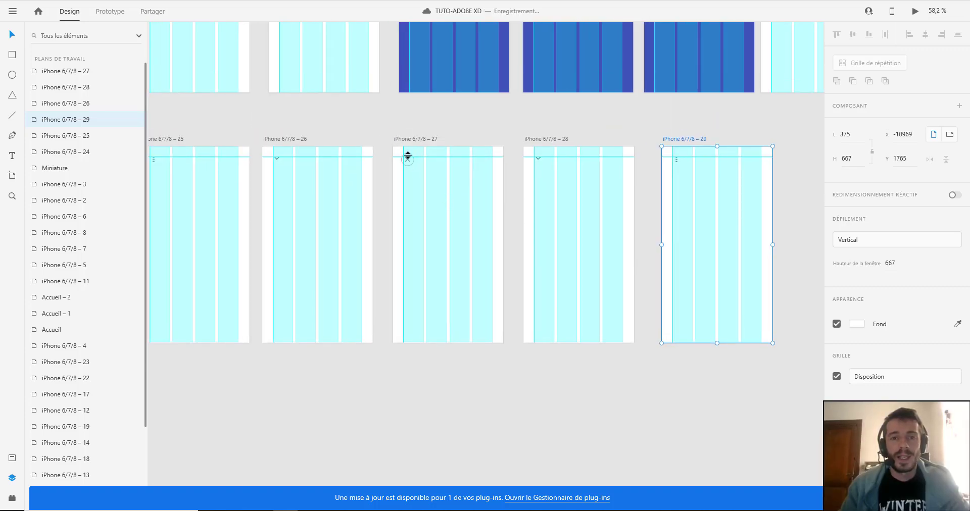
Step: Redirect the link of the circle around the close icon on iPhone 6/7/8 – 27 to iPhone 6/7/8 – 28
click(110, 12)
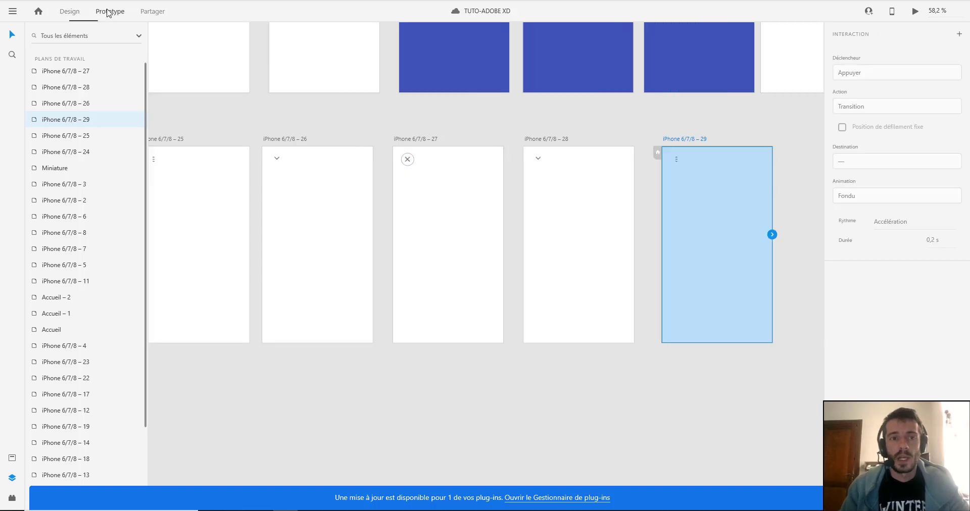
click(411, 161)
scroll(256, 214, down, 5)
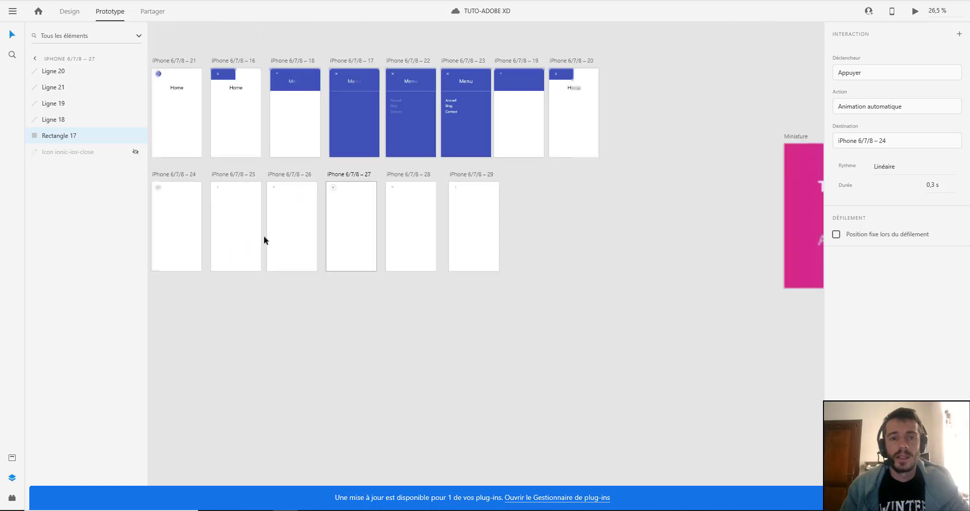
drag(263, 235, 379, 248)
scroll(532, 208, up, 3)
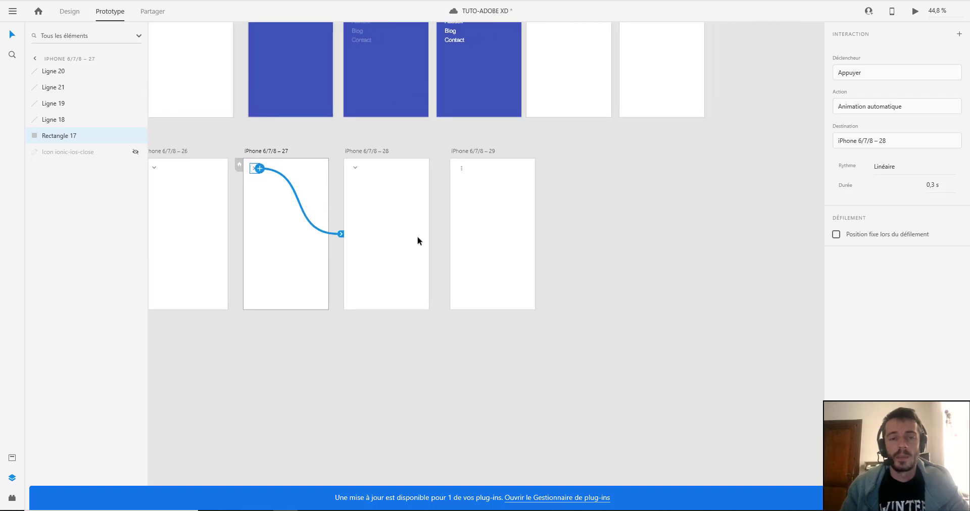
Step: Link iPhone 6/7/8 – 28 to 29, and 29 to iPhone 6/7/8 – 24, using a 0 s Délai trigger with Animation automatique
drag(433, 229, 407, 208)
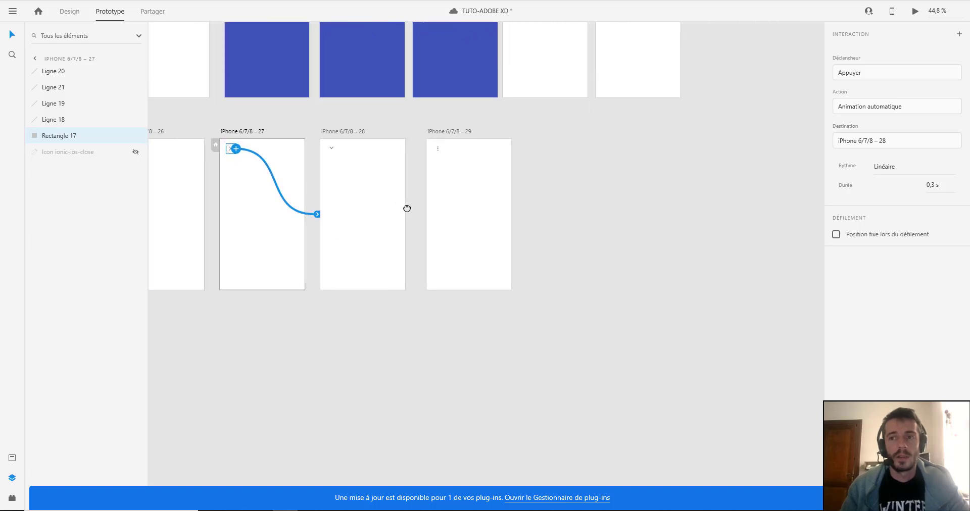
click(339, 133)
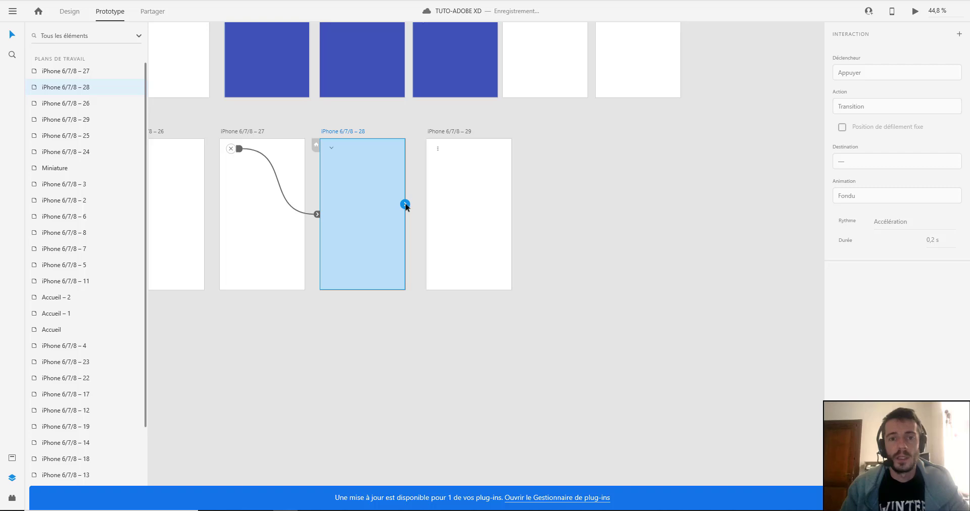
drag(405, 204, 452, 206)
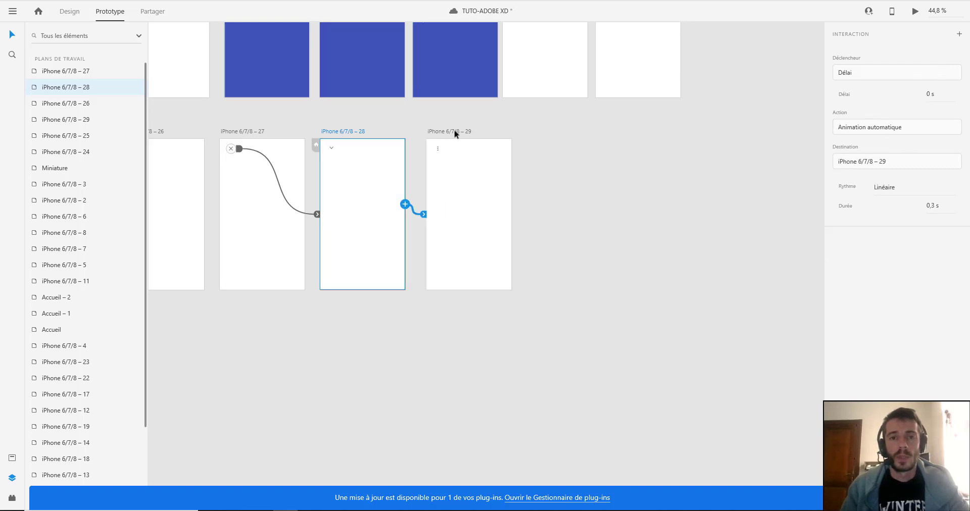
click(450, 132)
scroll(437, 123, down, 5)
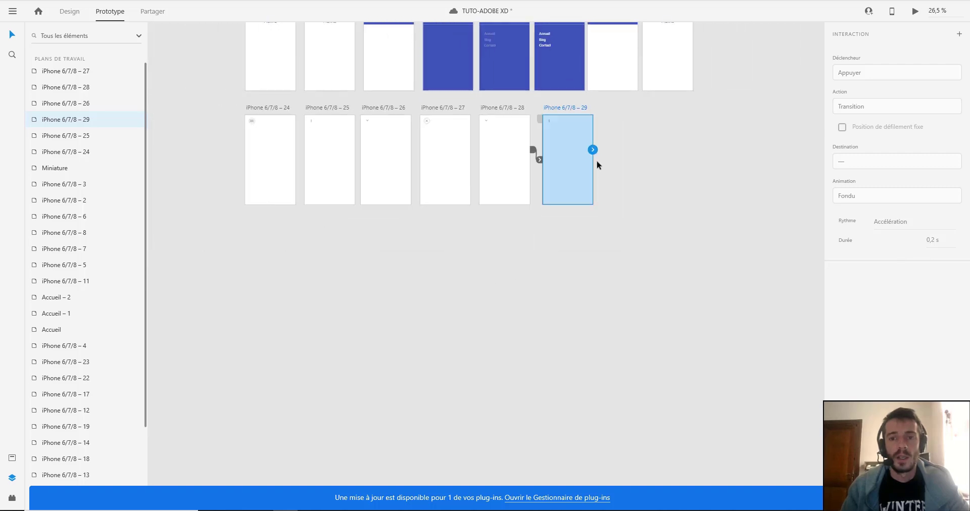
drag(593, 150, 278, 169)
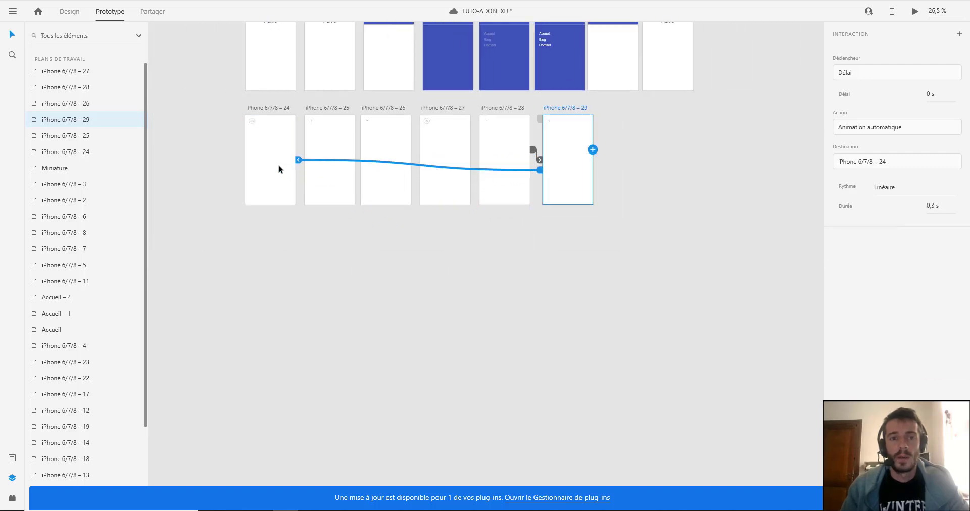
Step: Preview the prototype from iPhone 6/7/8 – 24 in full screen and test the menu icon's opening and closing animation
click(271, 113)
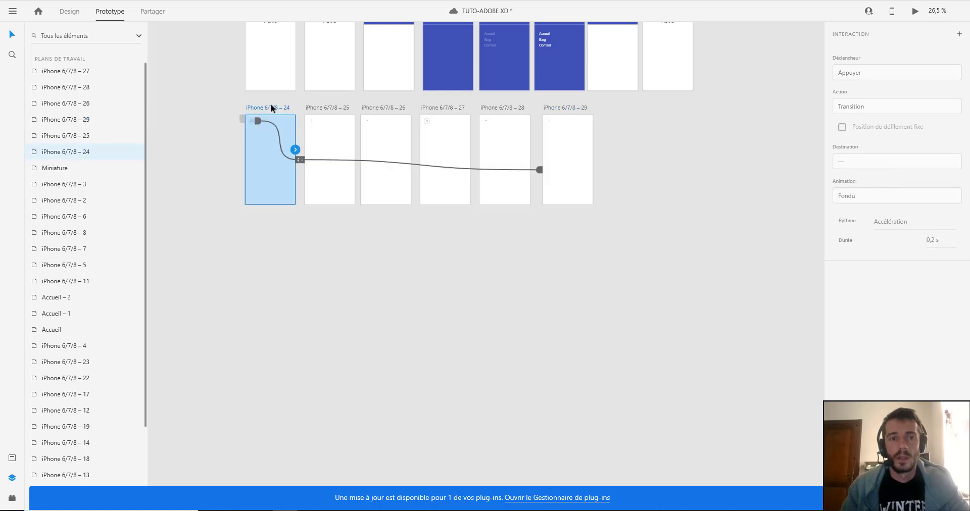
click(915, 11)
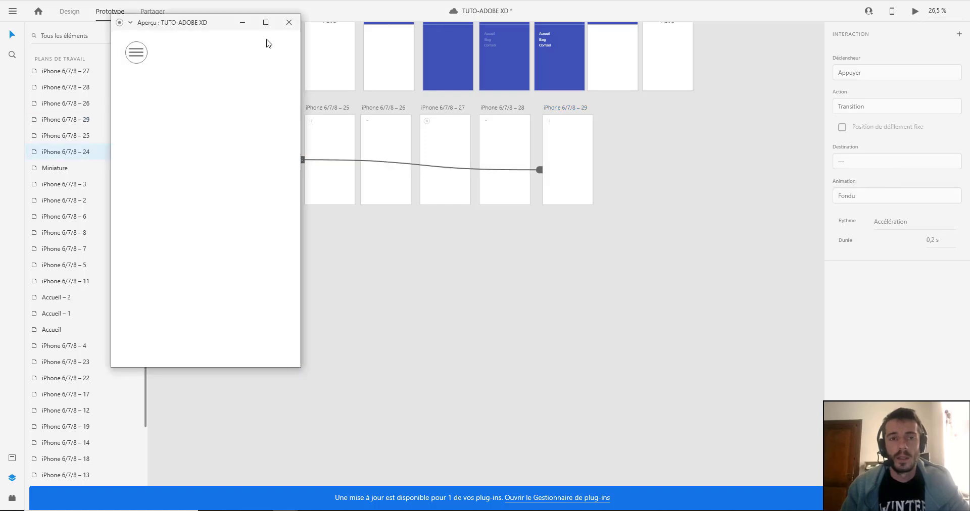
click(266, 23)
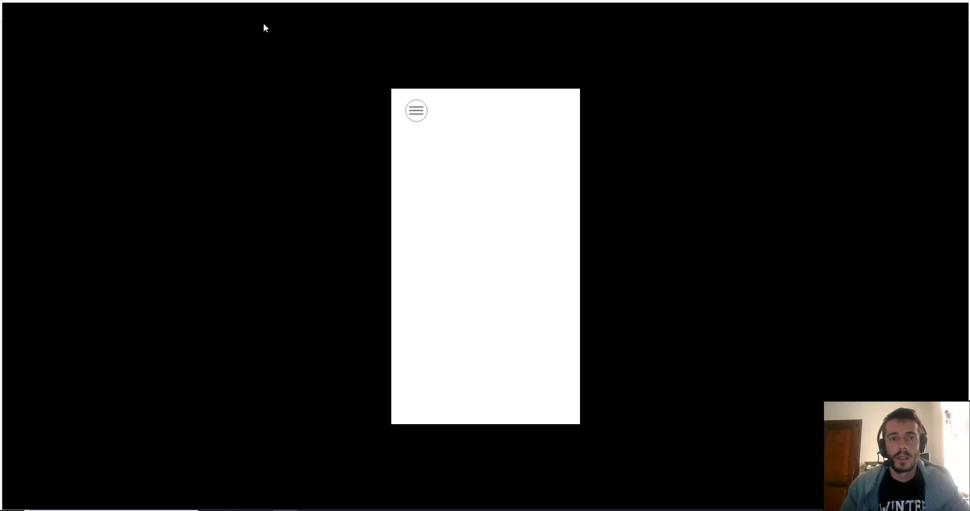
click(417, 113)
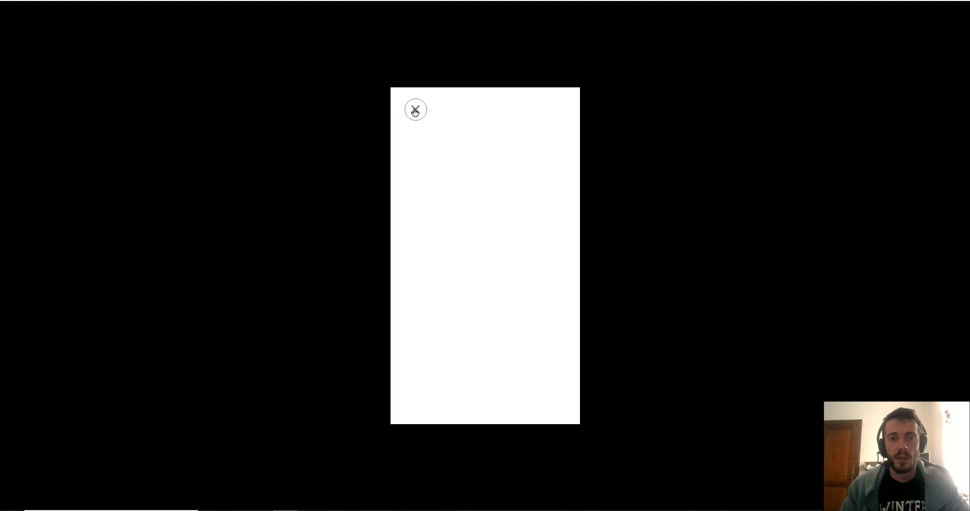
click(415, 111)
click(957, 5)
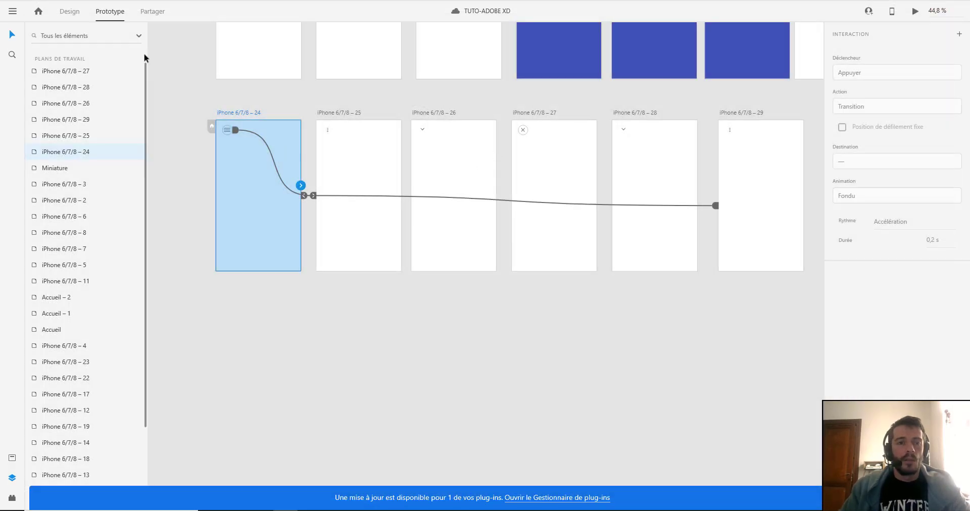
Step: Remove the border of the circle around the menu icon on iPhone 6/7/8 – 24
click(70, 12)
scroll(228, 124, up, 8)
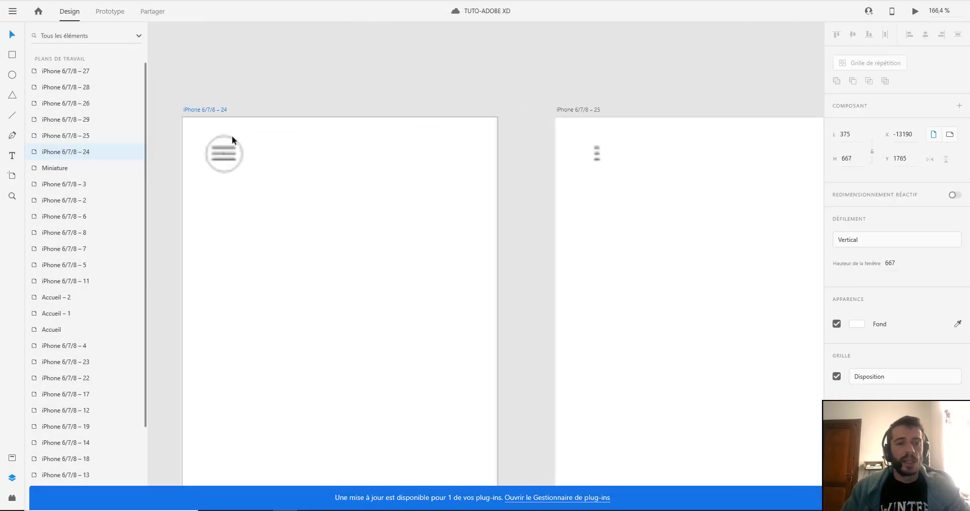
scroll(397, 118, up, 2)
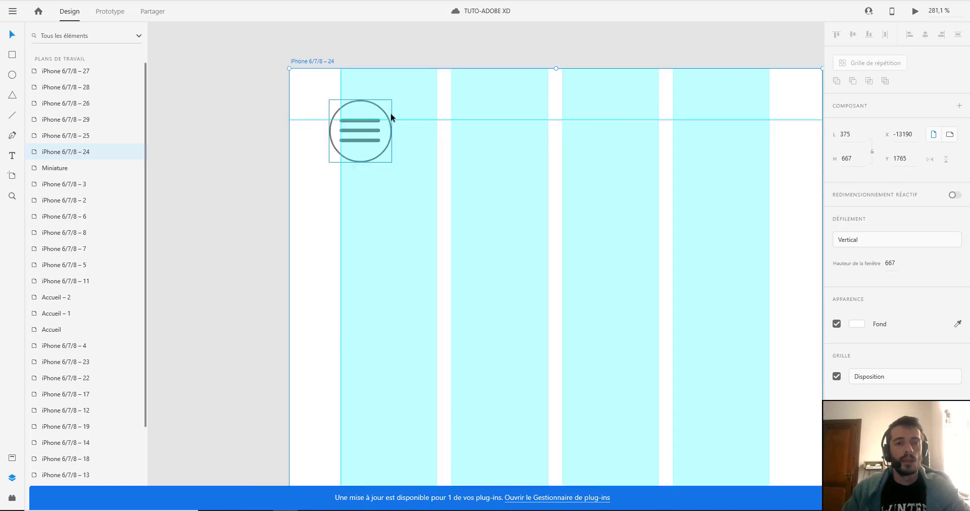
click(385, 118)
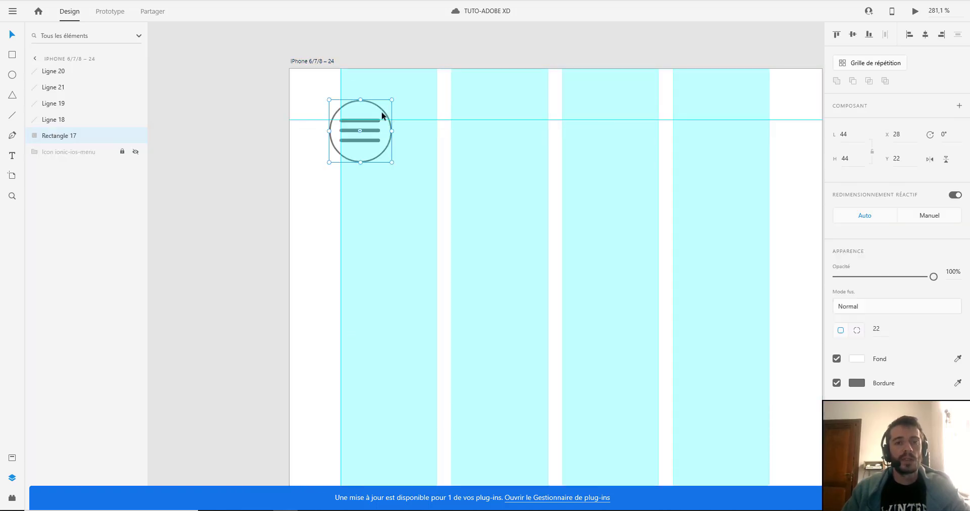
click(837, 383)
Step: Remove the border of the circle around the close icon on iPhone 6/7/8 – 27 and save the document
scroll(643, 239, down, 6)
drag(712, 231, 433, 210)
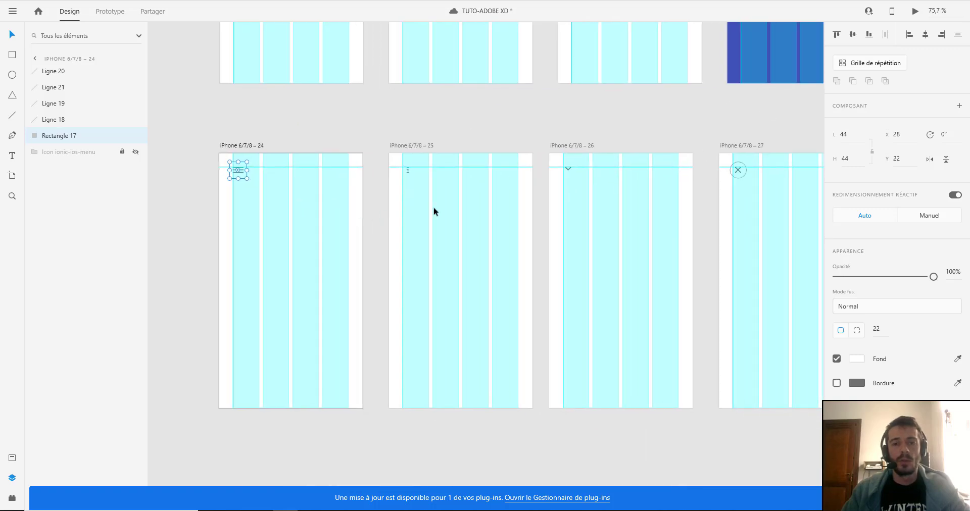
scroll(530, 203, down, 2)
scroll(689, 190, up, 4)
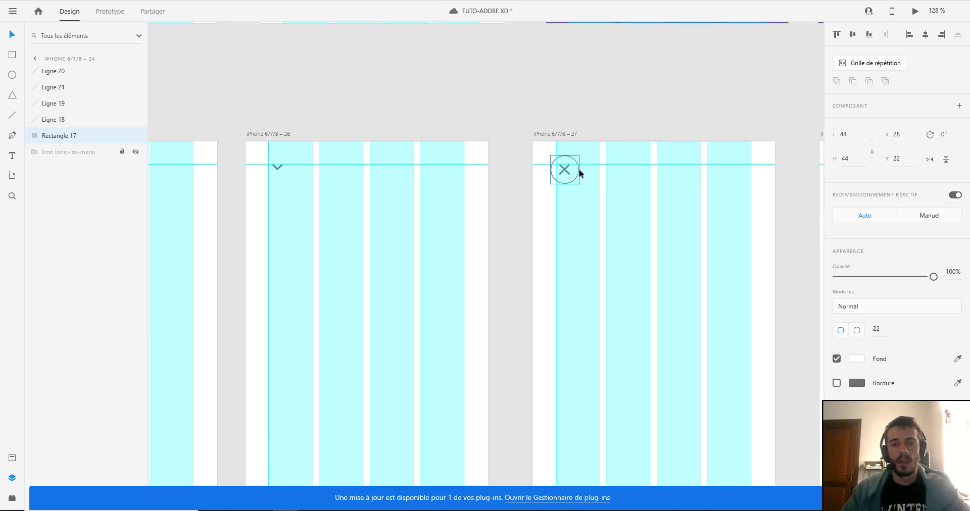
click(579, 171)
click(837, 383)
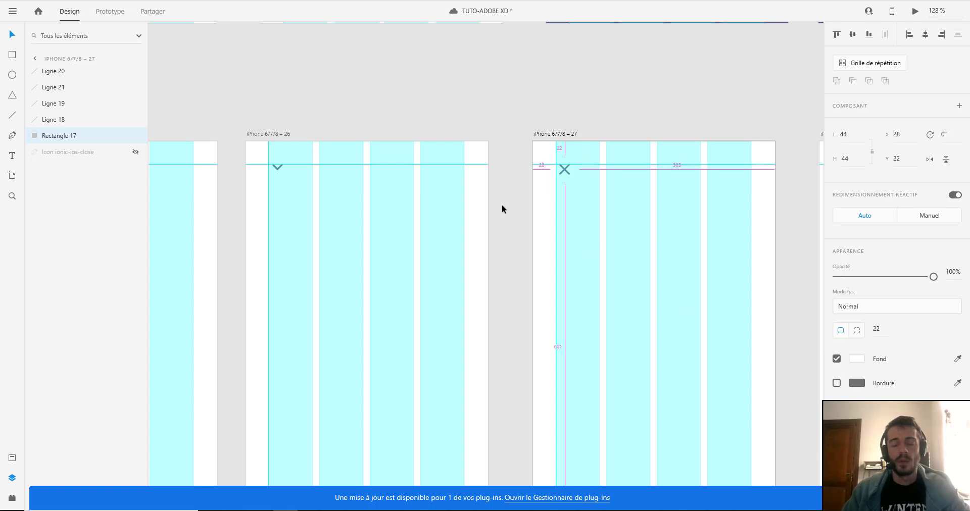
scroll(503, 208, down, 3)
drag(270, 253, 436, 245)
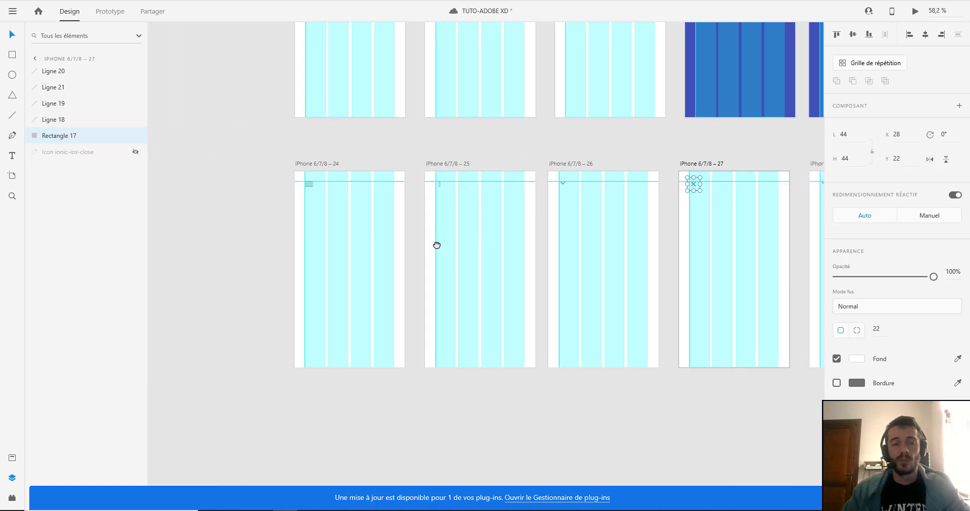
scroll(332, 202, up, 2)
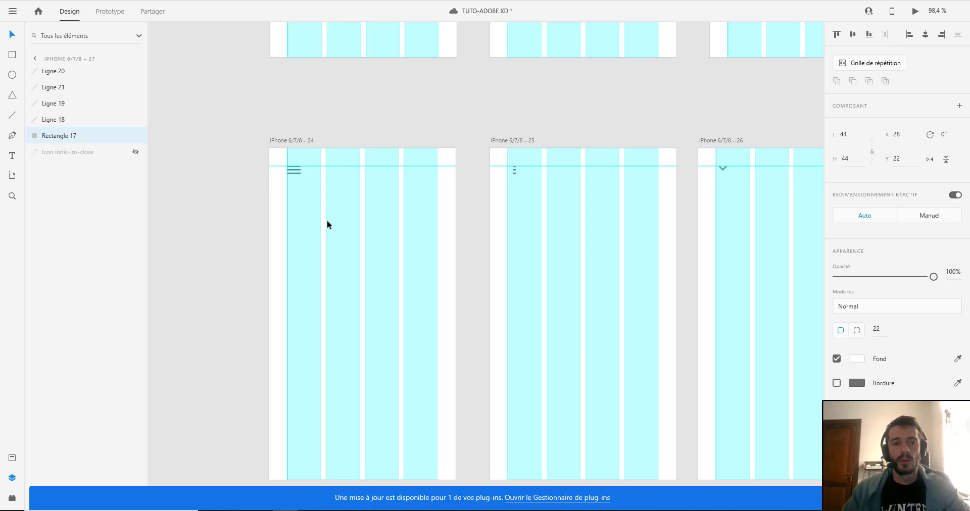
key(ctrl+s)
Step: Draw a 50 × 50 rectangle with corner radius 25 centred on iPhone 6/7/8 – 24's menu icon and move it beneath Ligne 18
scroll(326, 223, up, 4)
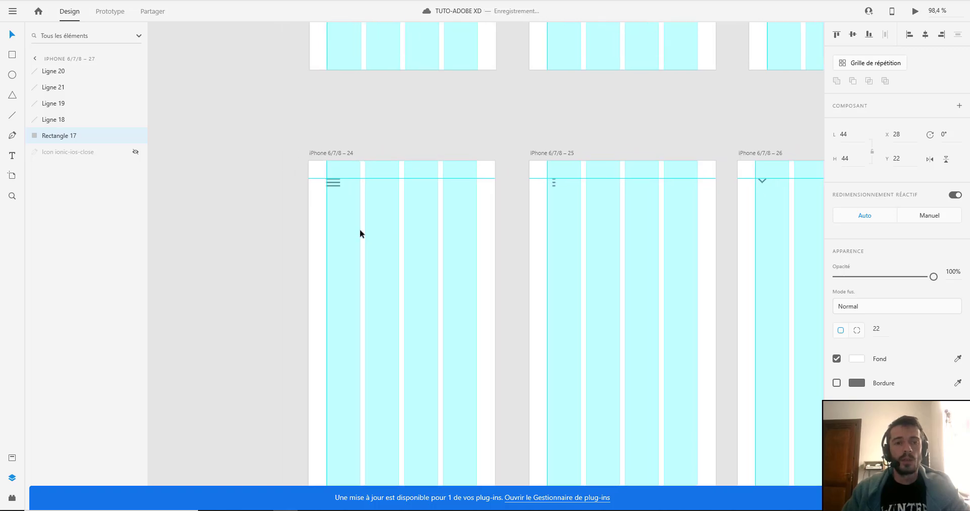
key(ctrl+shift+apostrophe)
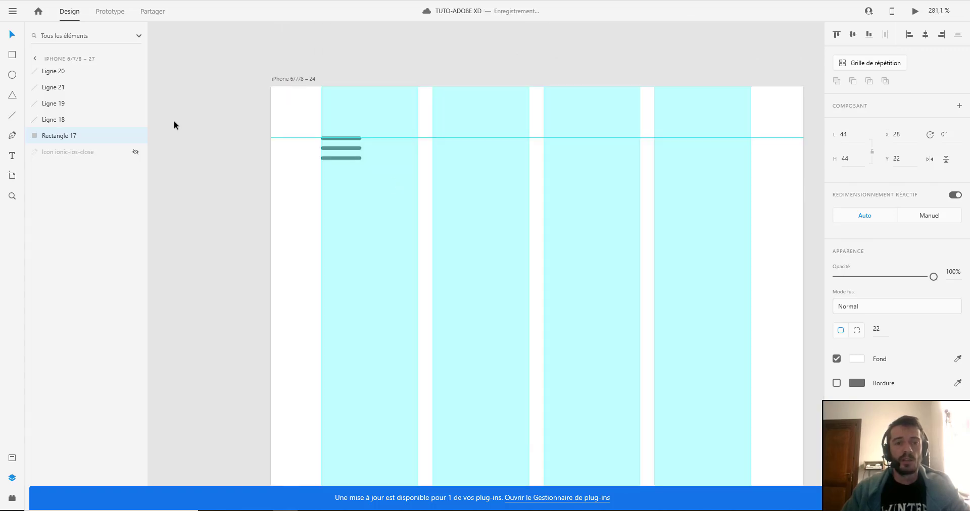
click(12, 76)
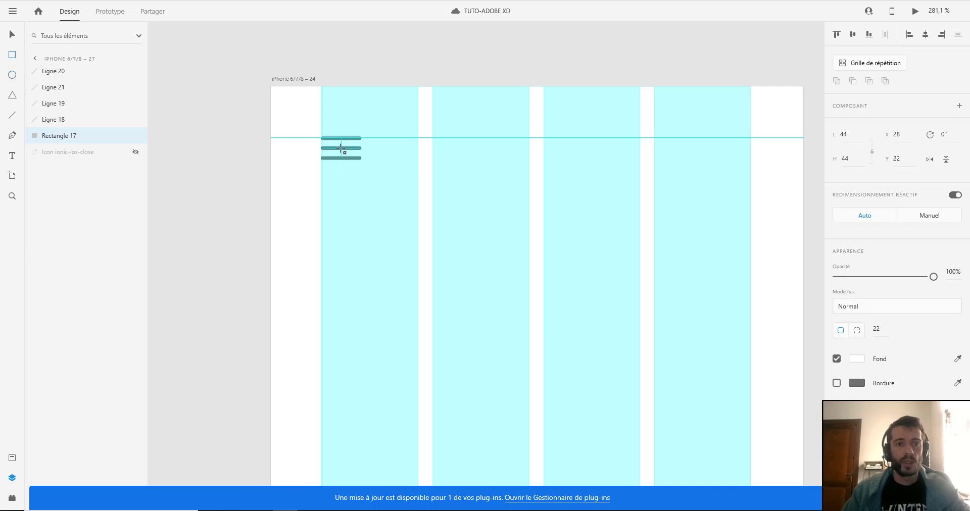
drag(341, 149, 379, 185)
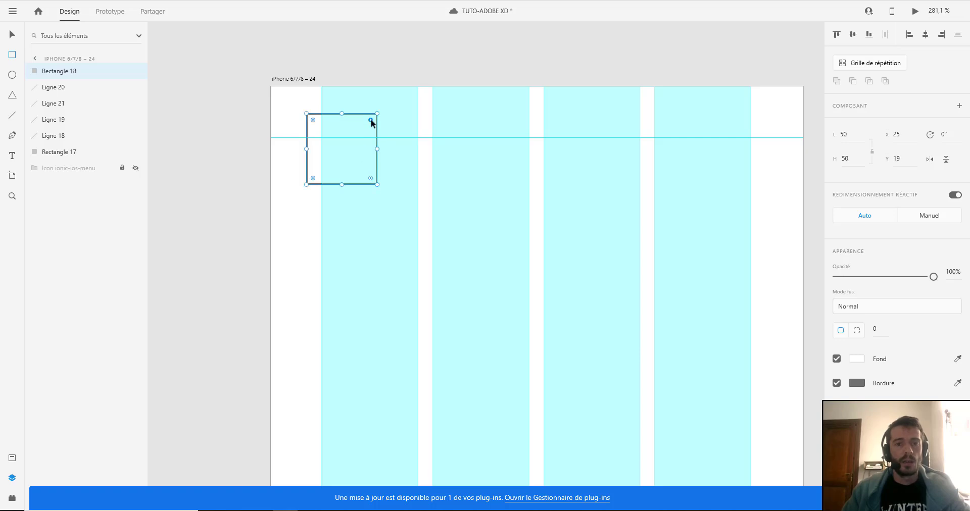
drag(371, 120, 320, 165)
drag(51, 76, 49, 149)
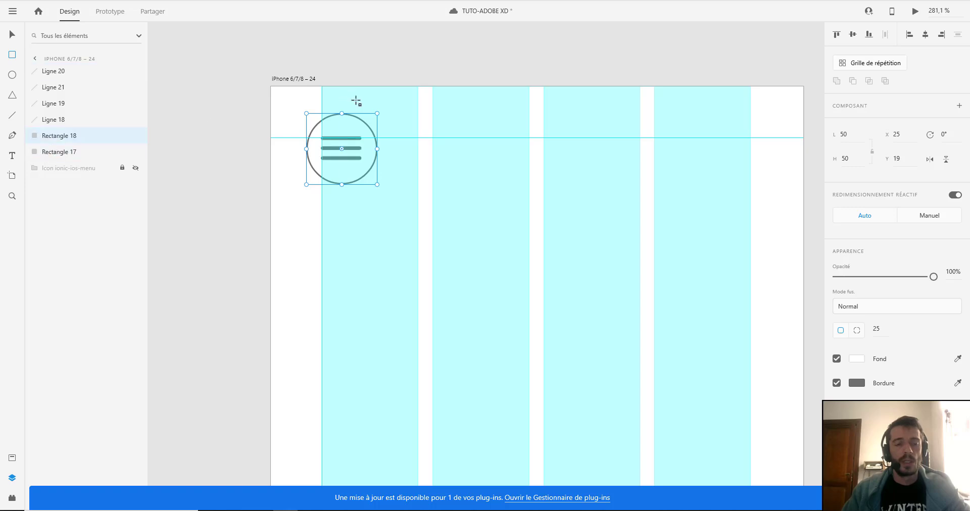
Step: Fill the new 50 × 50 circle on iPhone 6/7/8 – 24 with #3F51B5 and remove its border
click(859, 358)
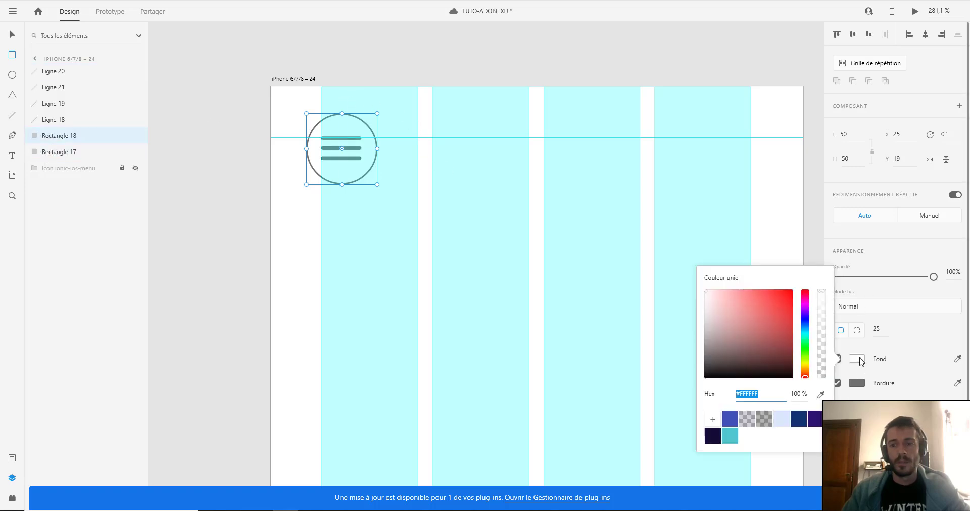
click(731, 418)
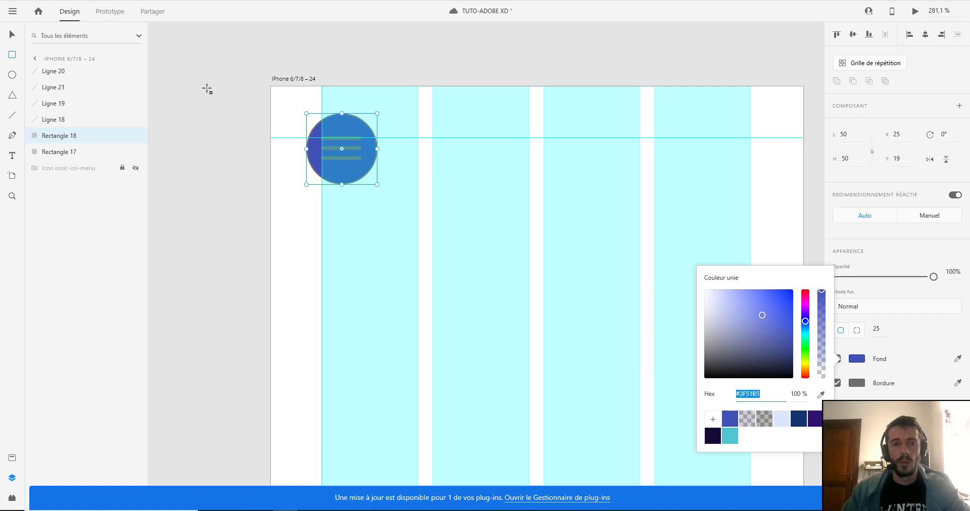
click(837, 383)
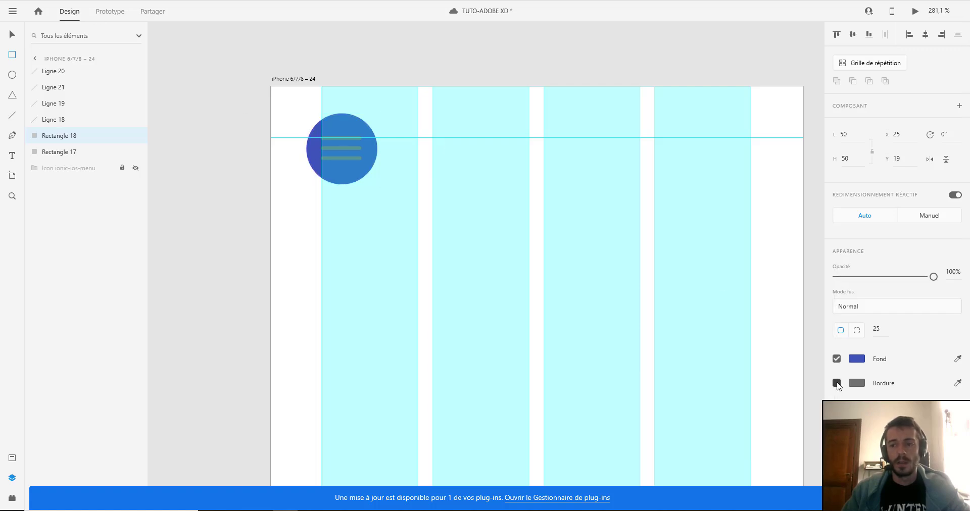
Step: Set the border colour of Ligne 18 to Ligne 21 on iPhone 6/7/8 – 24 to #FFFFFF and save the document
click(52, 72)
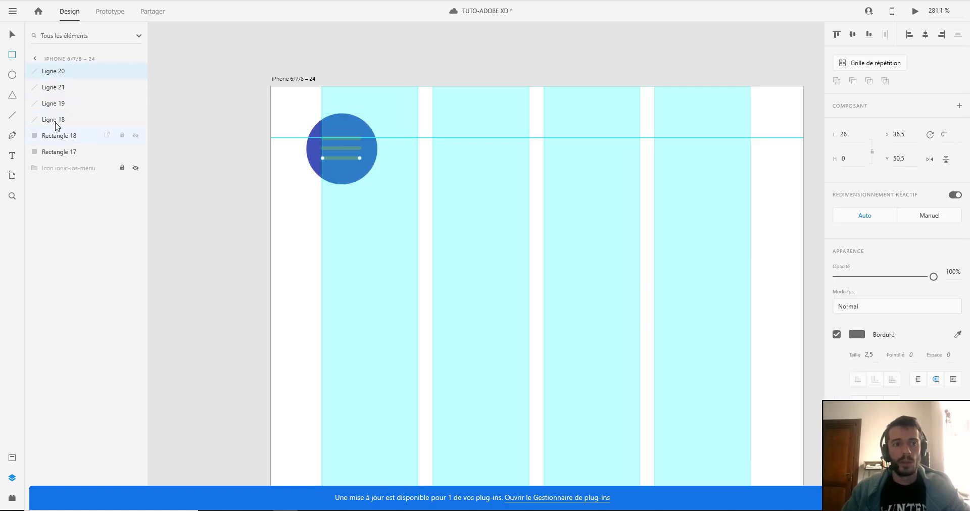
shift+click(65, 124)
click(857, 335)
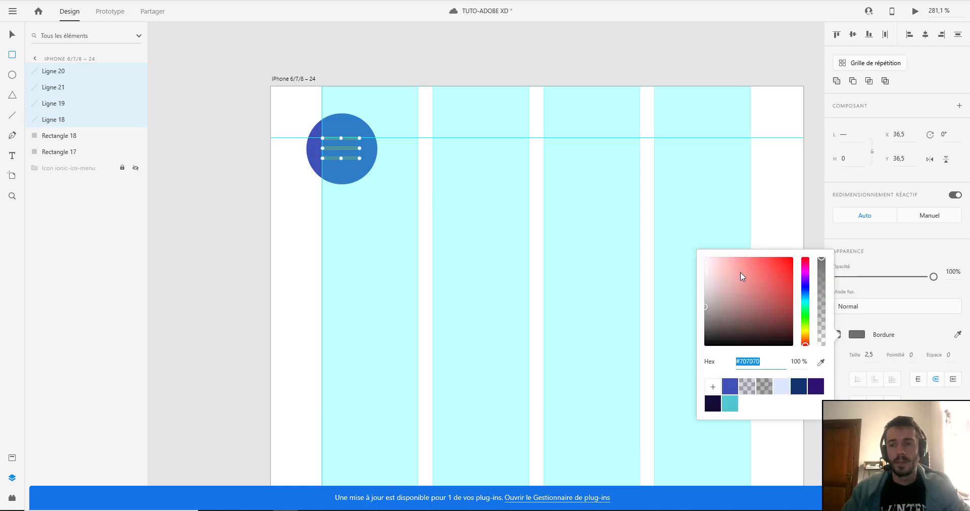
drag(741, 273, 614, 195)
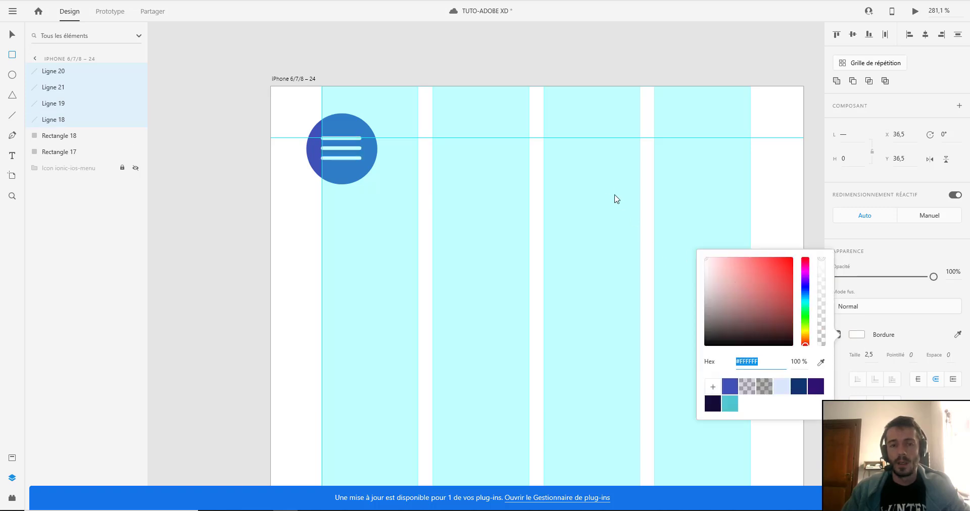
click(15, 33)
scroll(501, 71, down, 5)
drag(558, 140, 379, 145)
scroll(424, 140, down, 3)
scroll(337, 132, up, 4)
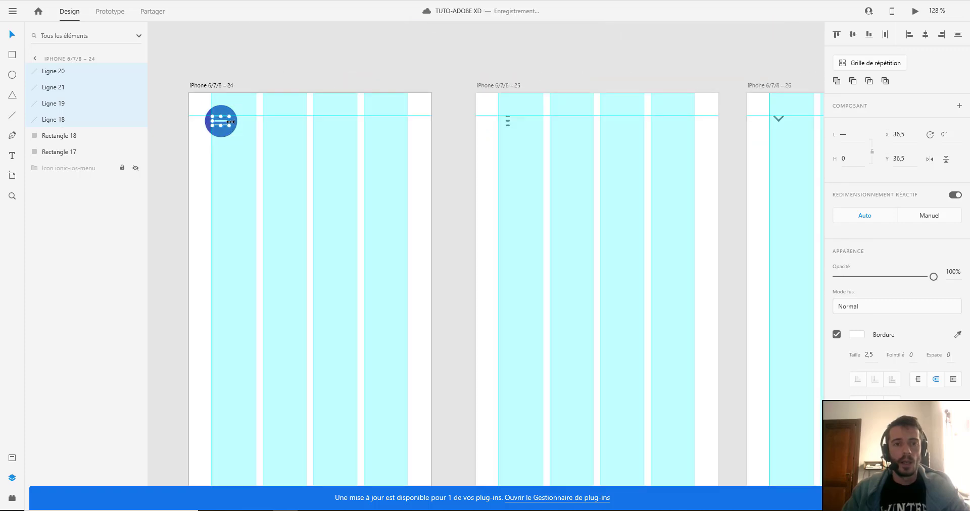
Step: Copy the blue circle from iPhone 6/7/8 – 24 to iPhone 6/7/8 – 25 and move it beneath Ligne 18
click(340, 55)
click(233, 125)
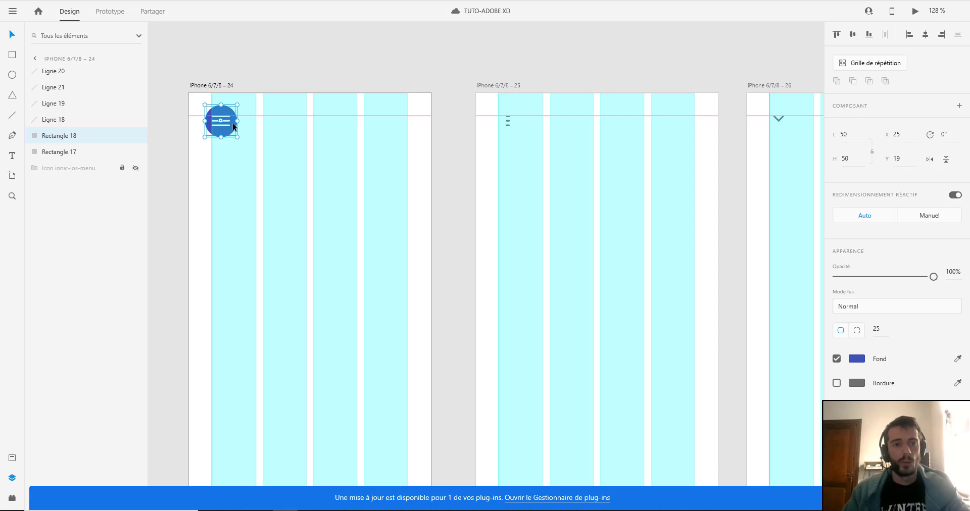
click(607, 189)
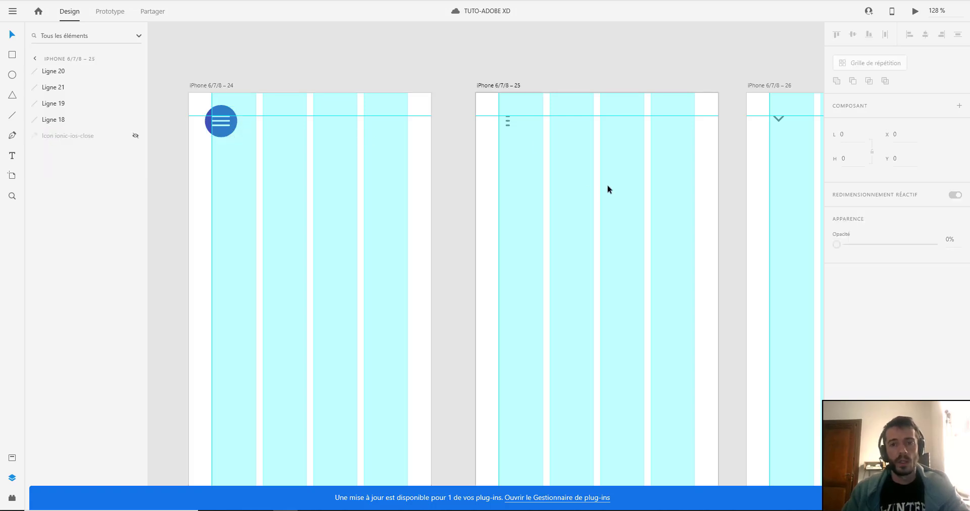
key(ctrl+v)
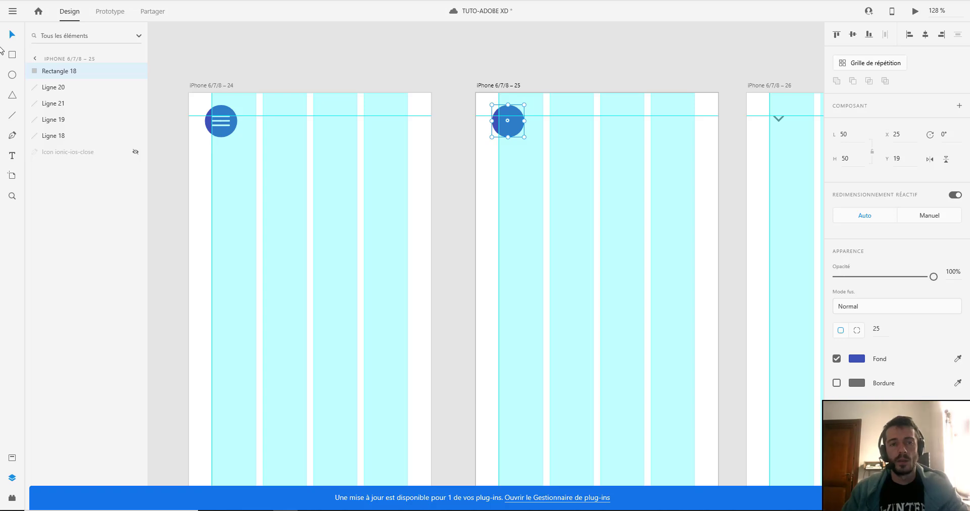
drag(75, 72, 66, 139)
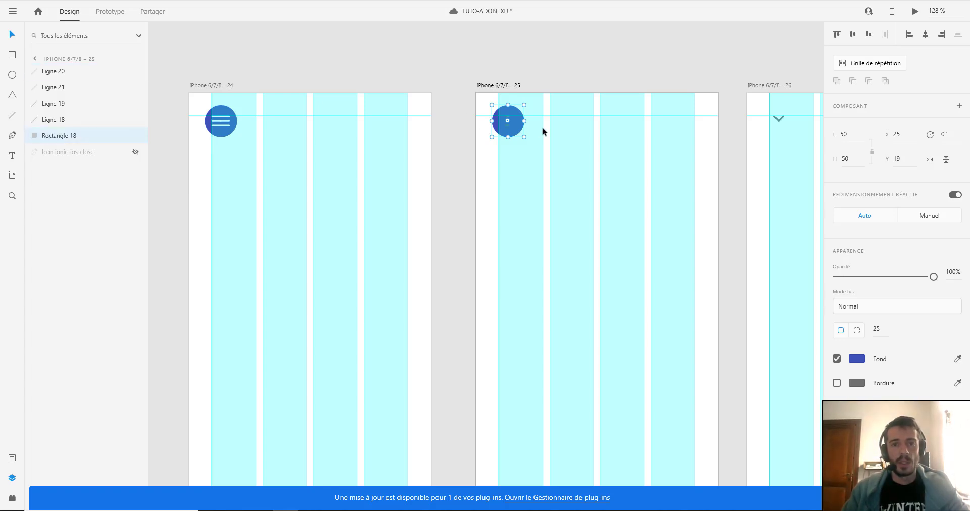
Step: Set the border colour of the four short menu lines on iPhone 6/7/8 – 25 to #FFFFFF
click(66, 76)
shift+click(53, 120)
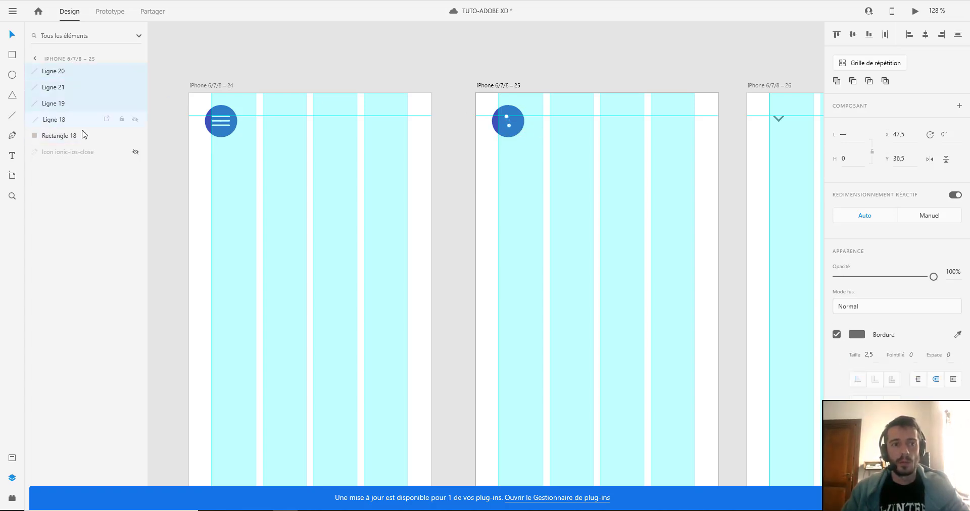
click(856, 336)
drag(722, 284, 640, 207)
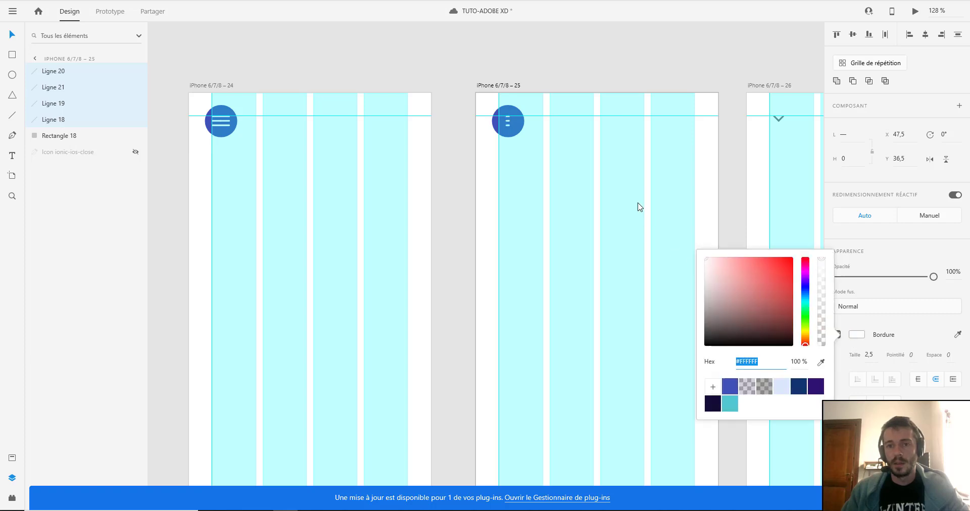
click(550, 59)
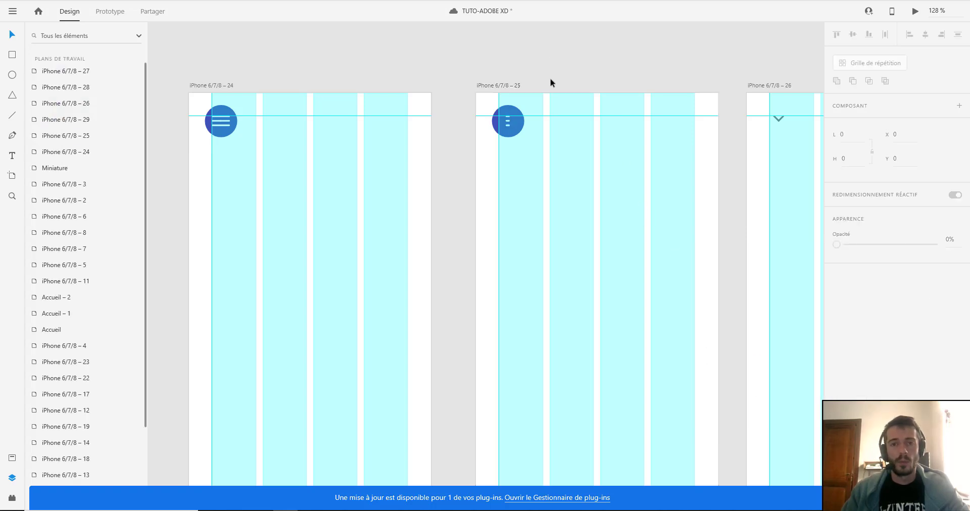
Step: Reduce the corner radius of iPhone 6/7/8 – 25's blue circle to 0
click(519, 126)
scroll(519, 126, up, 3)
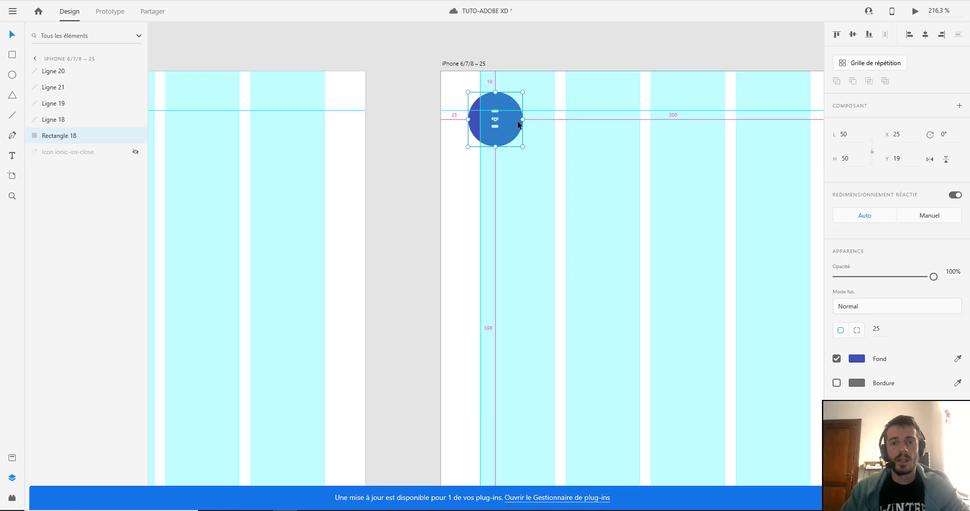
scroll(512, 115, up, 3)
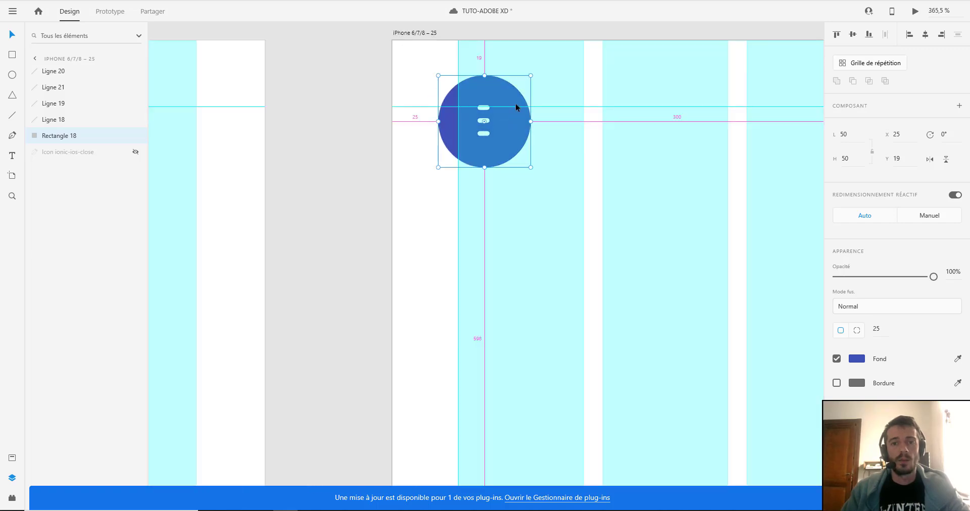
drag(484, 123, 551, 58)
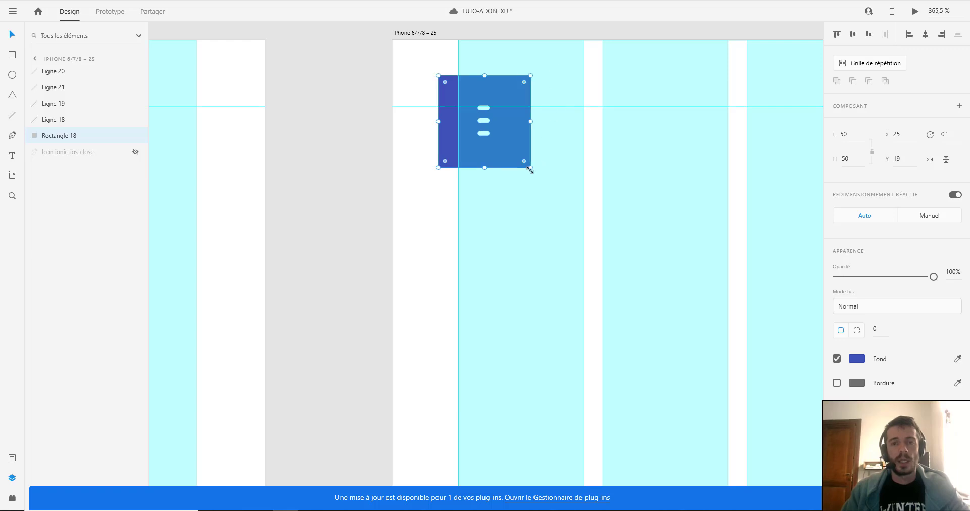
Step: Enlarge the blue square on iPhone 6/7/8 – 25 into a 375 × 88 band along the artboard's upper edge
drag(531, 167, 567, 204)
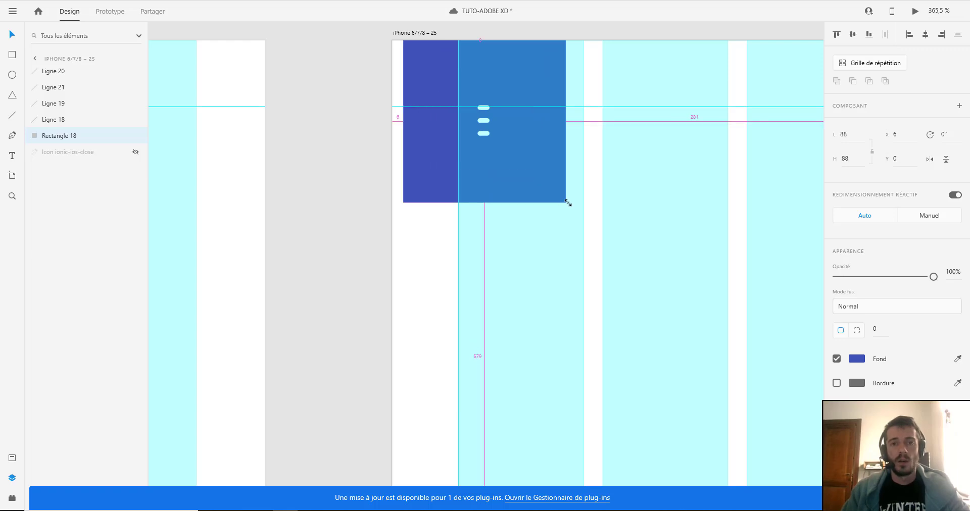
drag(403, 119, 392, 120)
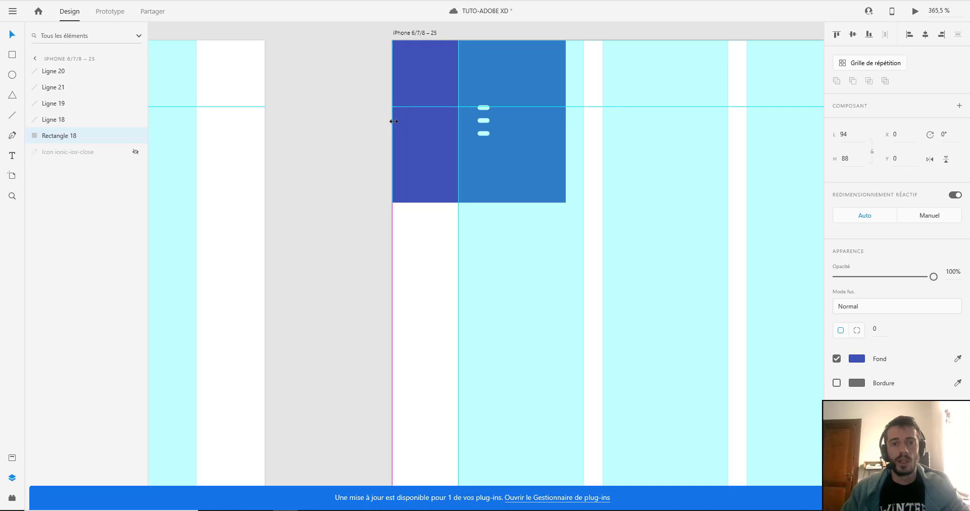
scroll(541, 123, down, 5)
drag(635, 130, 571, 141)
scroll(433, 135, down, 3)
scroll(464, 191, right, 3)
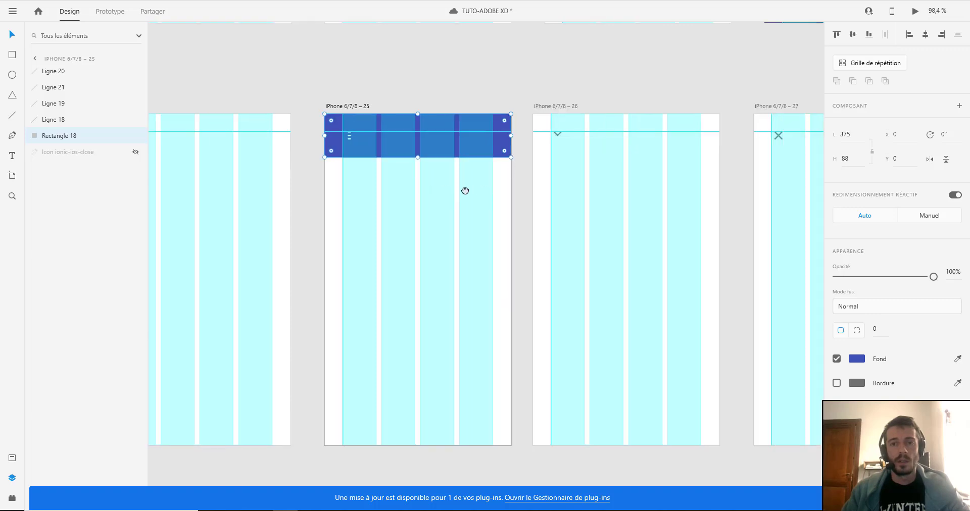
Step: Paste the blue 375 × 88 band into iPhone 6/7/8 – 26 beneath Ligne 18 and set its four icon lines' border to #FFFFFF
click(635, 152)
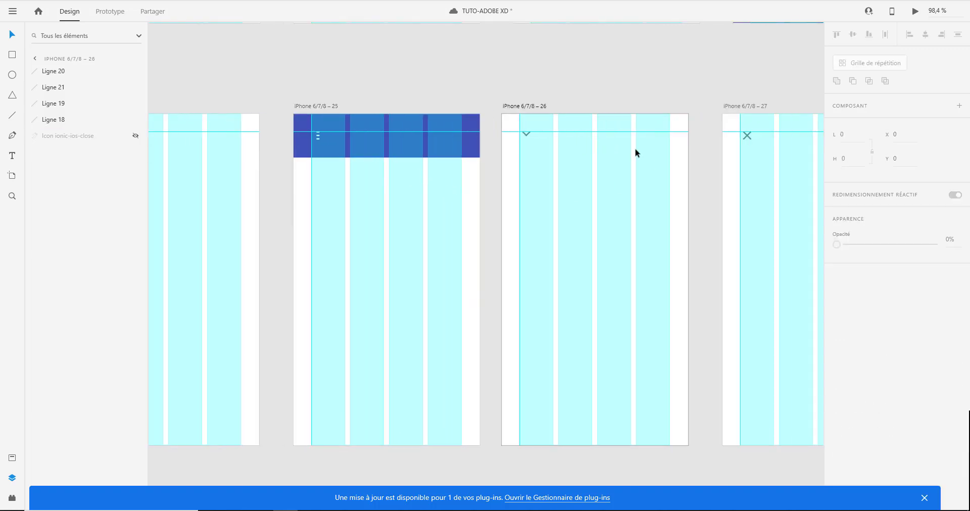
key(ctrl+v)
drag(60, 72, 80, 145)
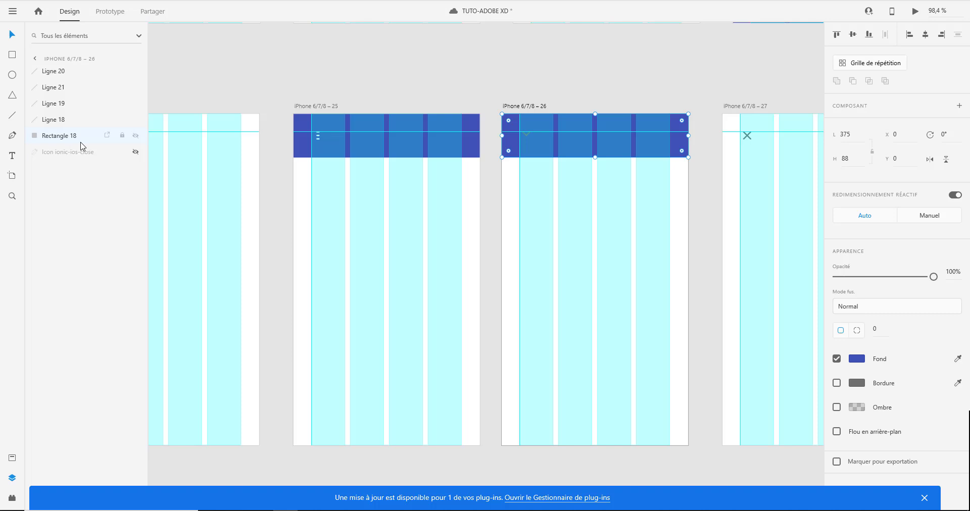
click(55, 120)
shift+click(53, 71)
click(858, 336)
scroll(592, 236, up, 5)
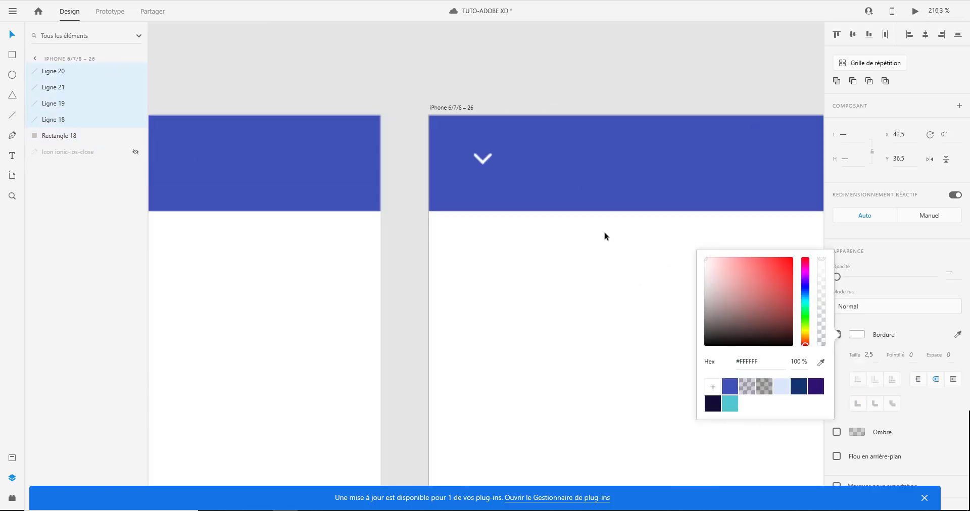
Step: Stretch the blue rectangle on iPhone 6/7/8 – 26 downward to a height of 308
click(496, 161)
drag(496, 163, 503, 293)
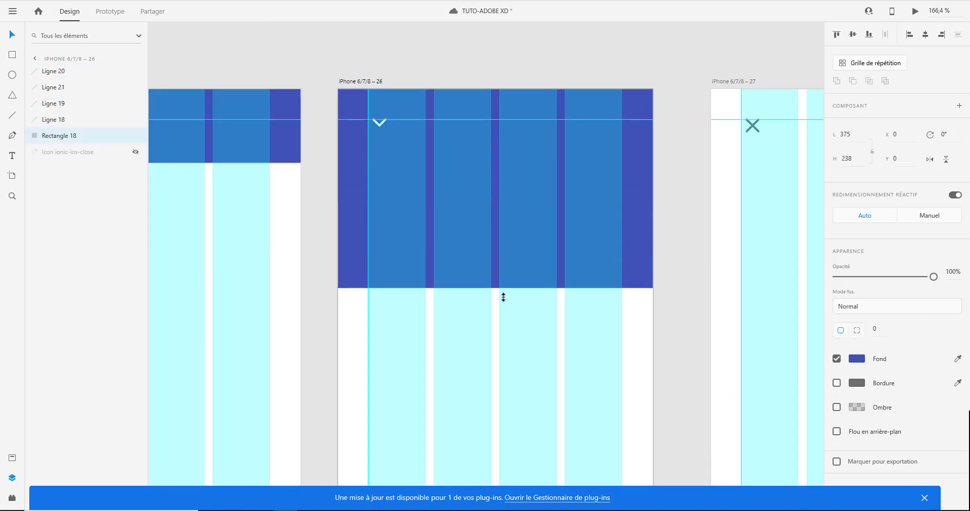
scroll(542, 312, down, 4)
drag(398, 241, 399, 265)
scroll(578, 219, up, 2)
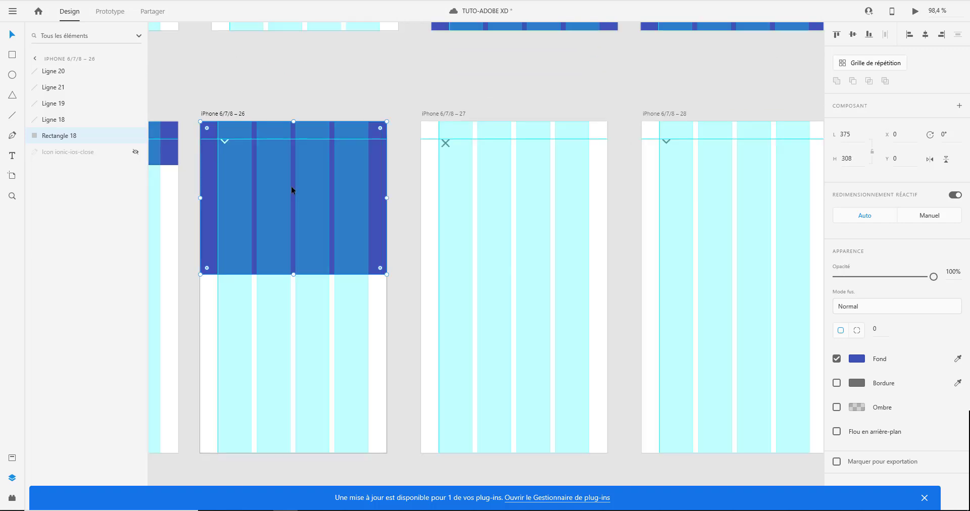
Step: Paste the 308-high blue rectangle into iPhone 6/7/8 – 27 beneath Ligne 18 and make the close icon's lines white
click(531, 195)
key(ctrl+v)
drag(63, 71, 63, 146)
click(56, 120)
shift+click(56, 72)
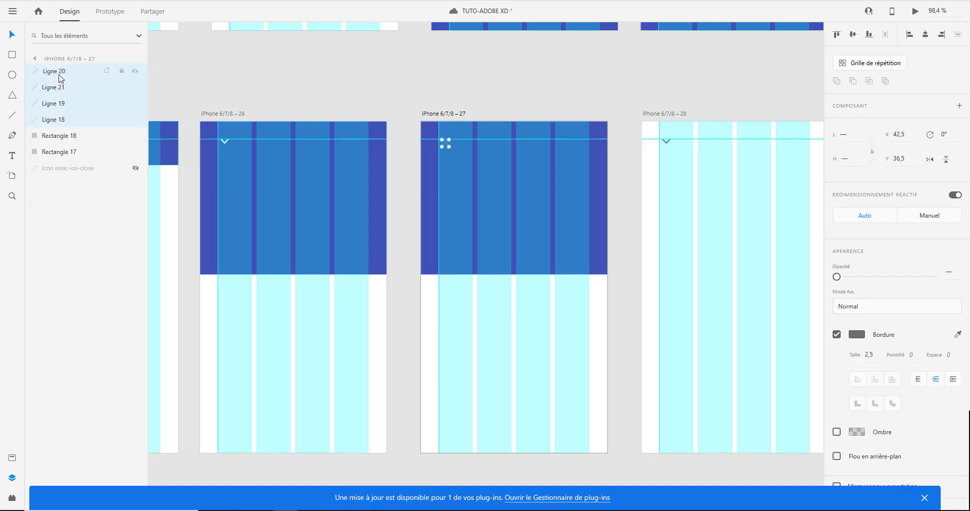
click(858, 336)
click(498, 81)
scroll(557, 102, down, 3)
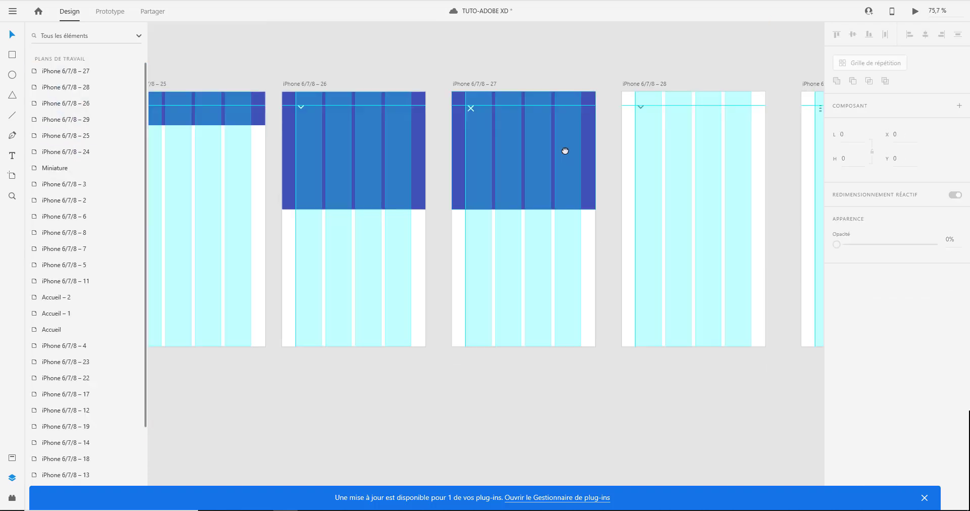
Step: Stretch the blue rectangle on iPhone 6/7/8 – 27 to the full artboard height of 667 and save the document
click(496, 175)
drag(483, 209, 484, 348)
scroll(483, 127, down, 3)
drag(457, 178, 450, 210)
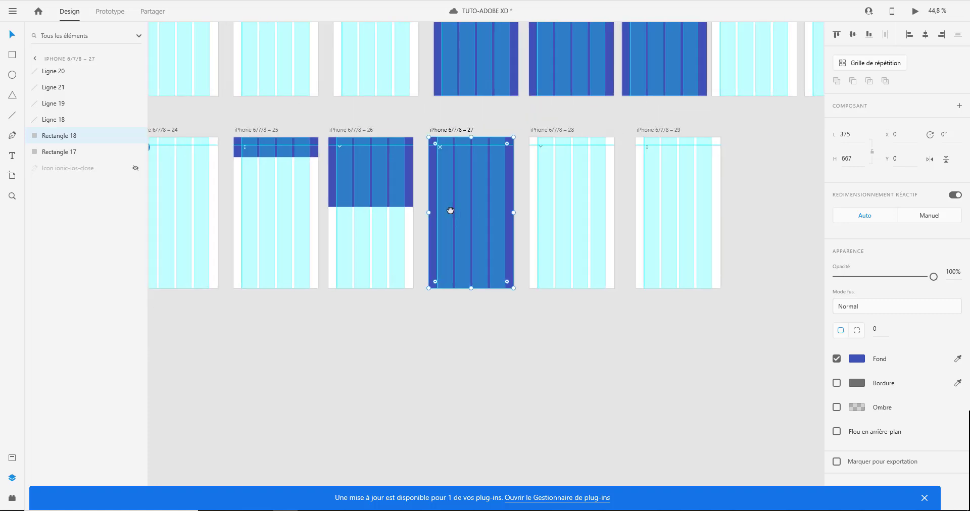
scroll(561, 169, up, 1)
Step: Copy iPhone 6/7/8 – 26's blue rectangle into iPhone 6/7/8 – 28 beneath Ligne 18 and set its icon lines' border to #FFFFFF
click(292, 169)
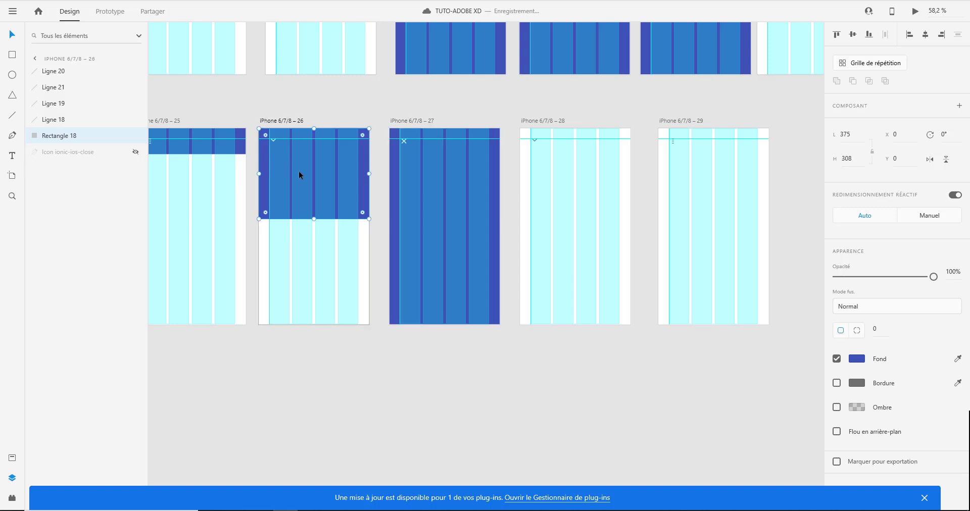
key(ctrl+c)
click(568, 191)
key(ctrl+v)
drag(74, 69, 57, 127)
click(57, 123)
shift+click(53, 71)
click(857, 335)
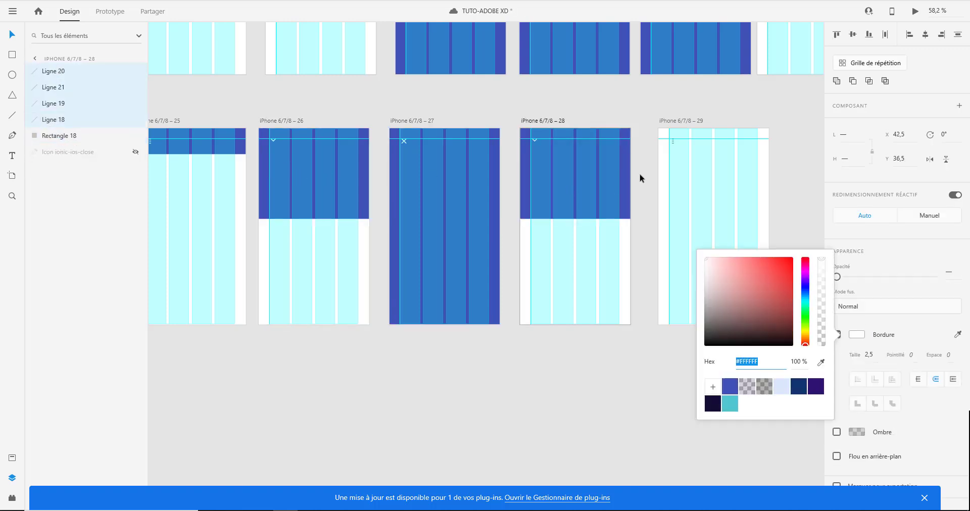
Step: Copy the 375 × 88 blue band from iPhone 6/7/8 – 25 into iPhone 6/7/8 – 29 and move it beneath Ligne 18
click(224, 151)
key(ctrl+c)
click(695, 190)
key(ctrl+v)
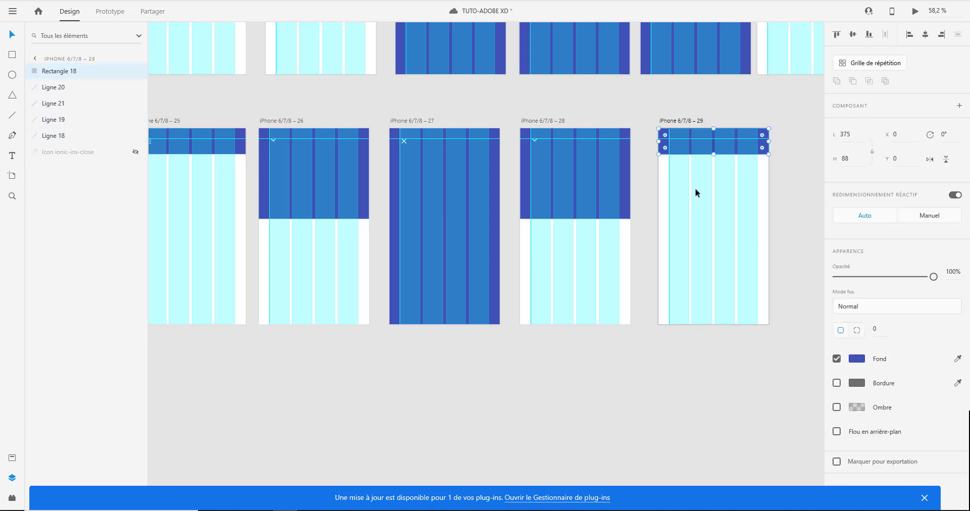
drag(53, 69, 55, 141)
Step: Change the border colour of the four short menu lines on iPhone 6/7/8 – 29 to white
click(54, 122)
shift+click(51, 71)
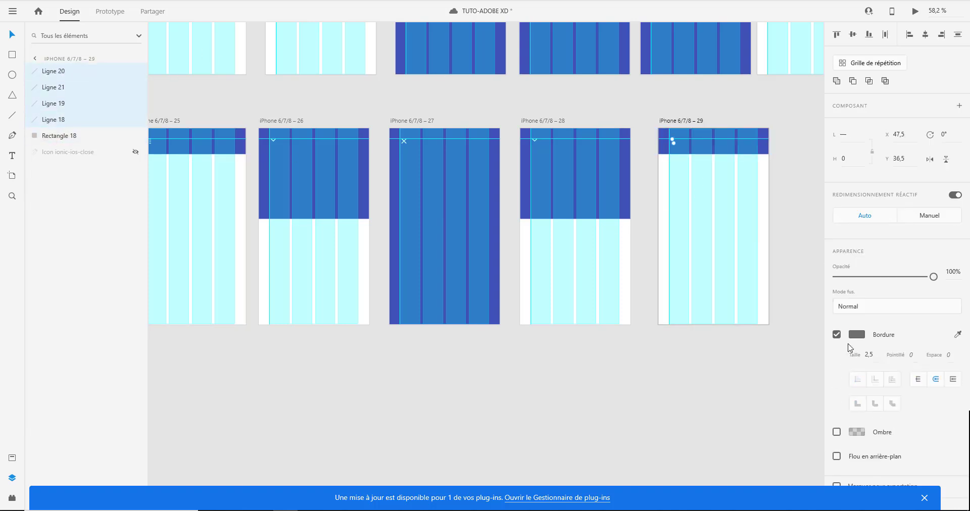
click(857, 335)
click(705, 90)
scroll(692, 106, down, 2)
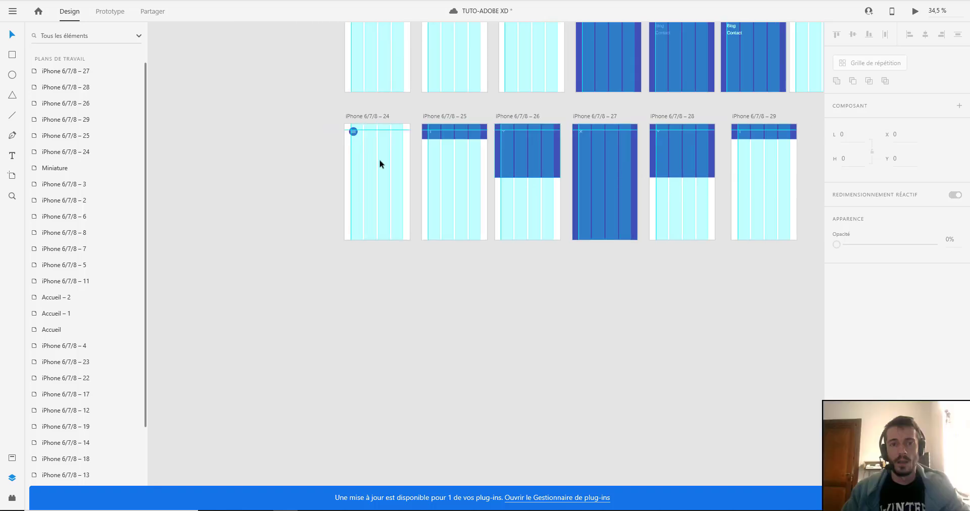
Step: Preview the prototype from iPhone 6/7/8 – 24, trigger the menu icon to check the animation, and close the preview
click(371, 116)
click(915, 10)
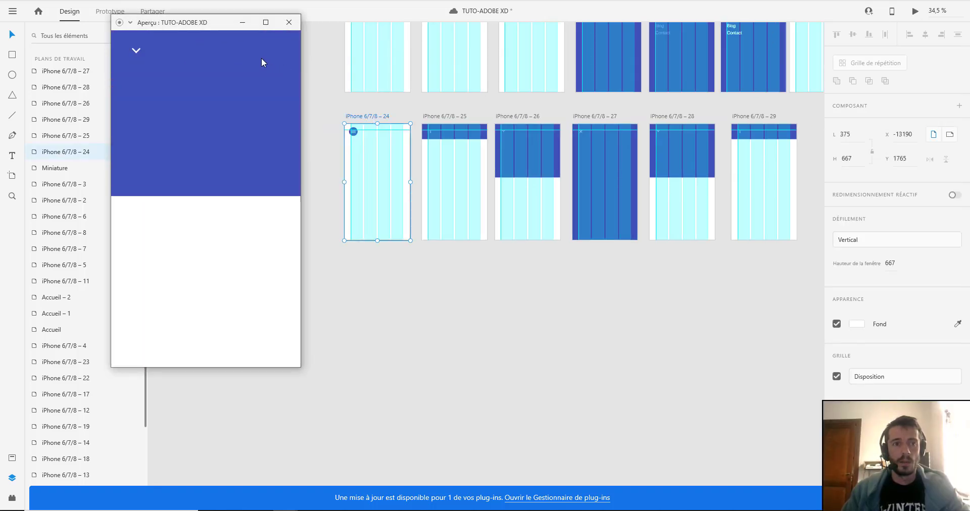
click(139, 54)
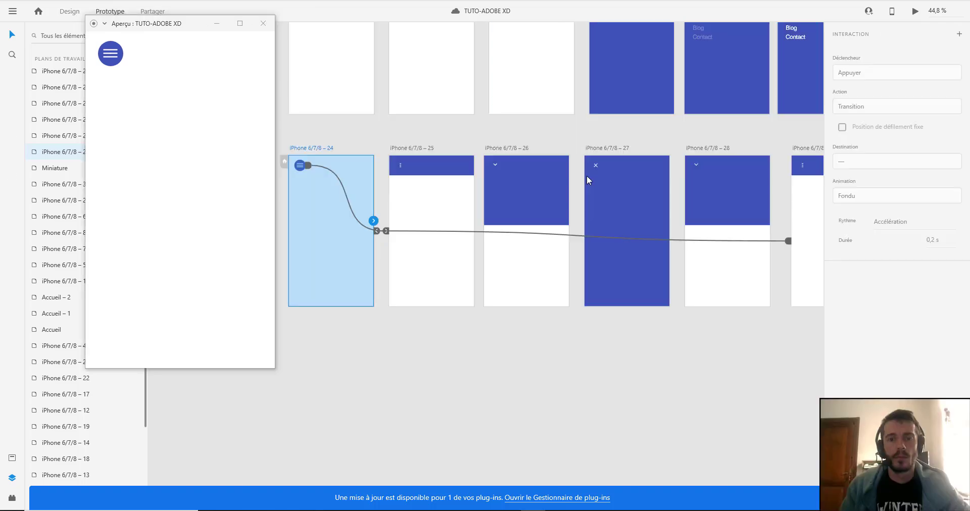
click(263, 24)
Step: Draw a horizontal line 375 wide across iPhone 6/7/8 – 27 at about Y 166.5 and set its border to #FFFFFF
drag(613, 130, 517, 131)
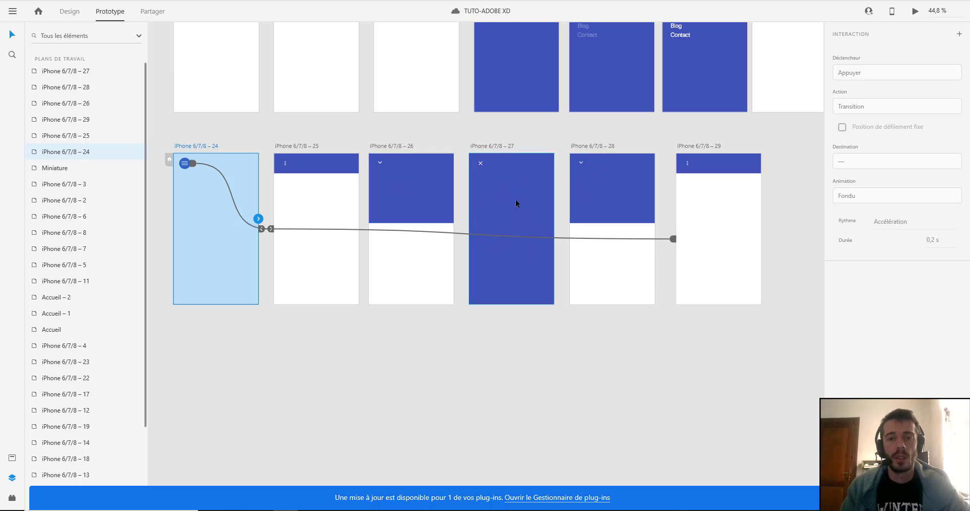
scroll(516, 199, up, 5)
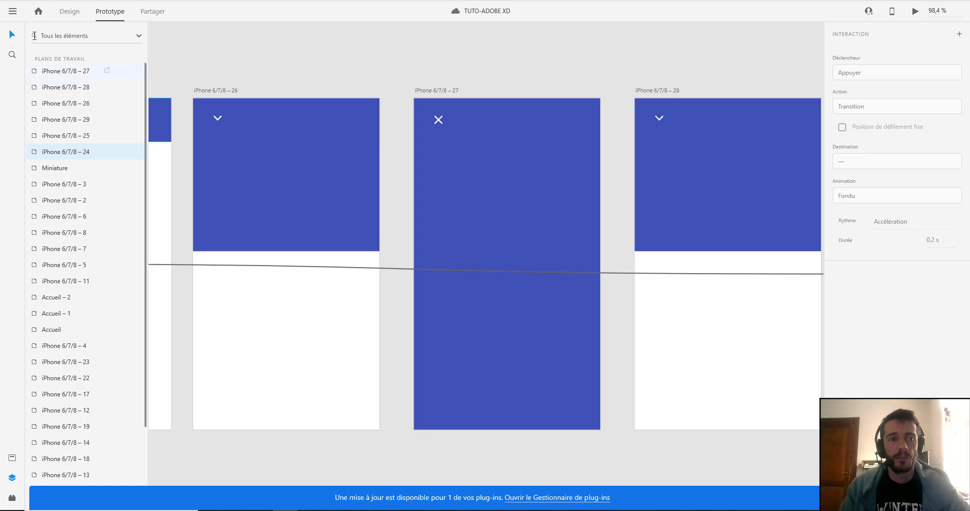
click(69, 13)
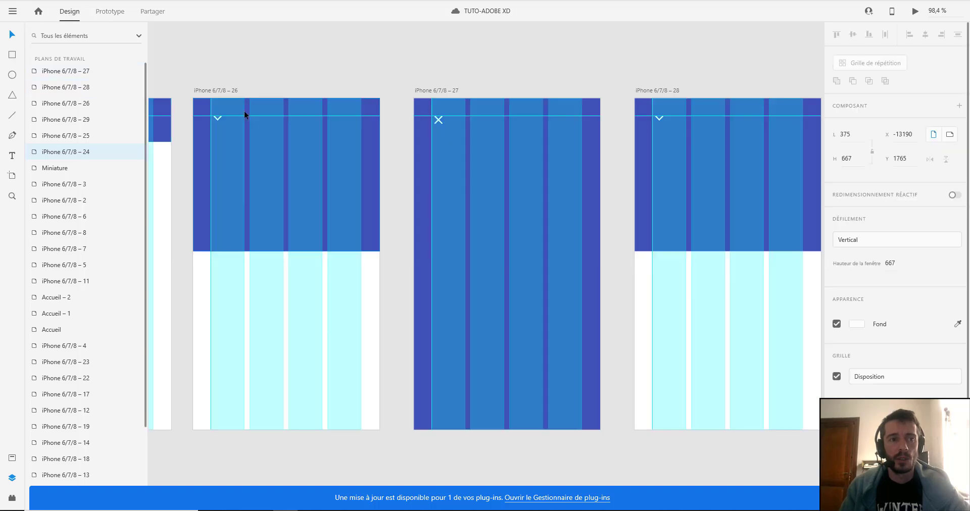
click(12, 115)
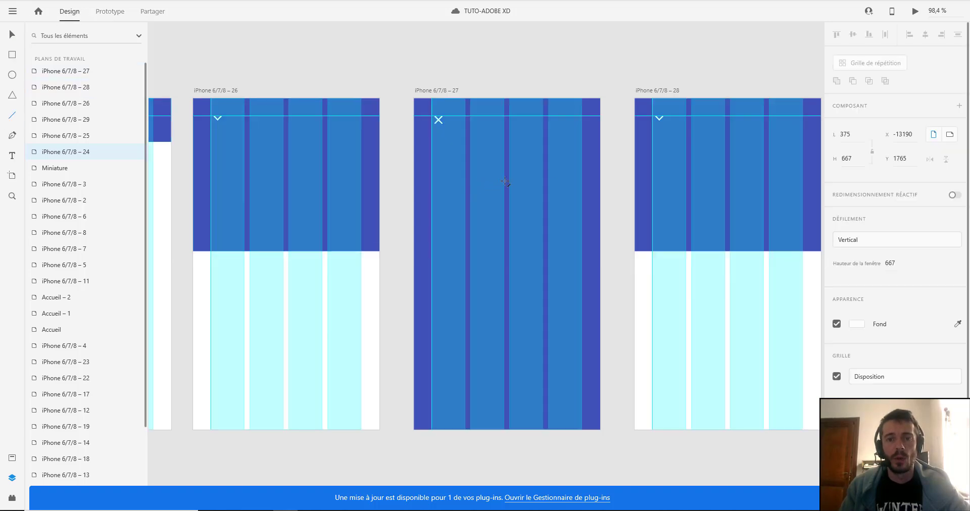
drag(508, 182, 582, 181)
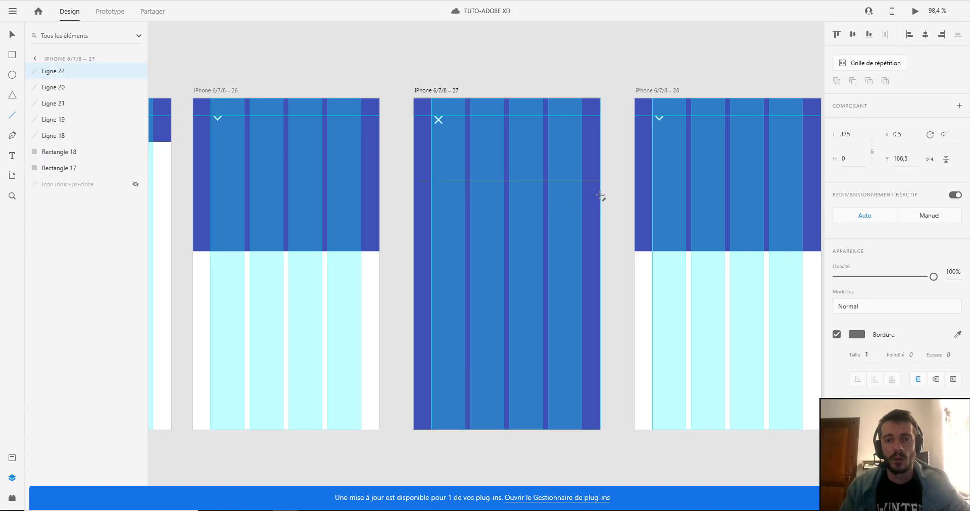
click(860, 332)
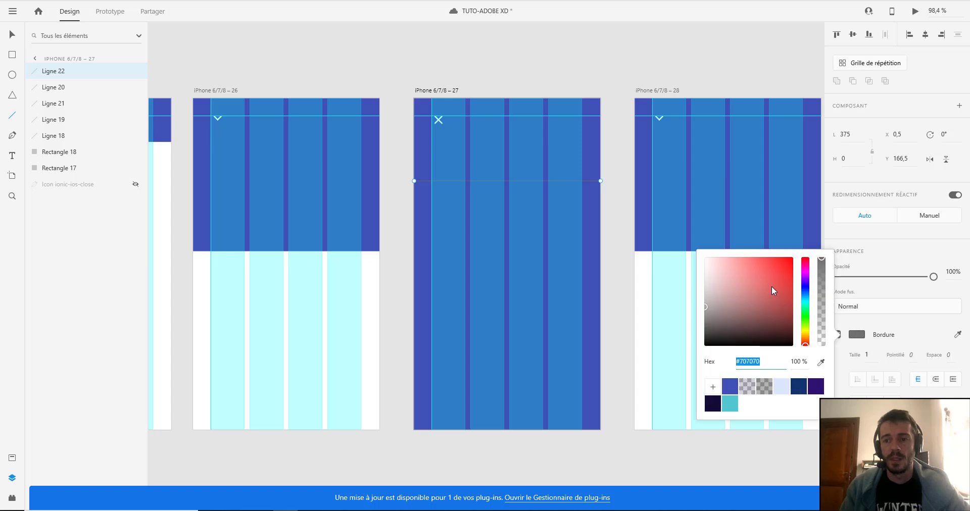
drag(772, 289, 635, 179)
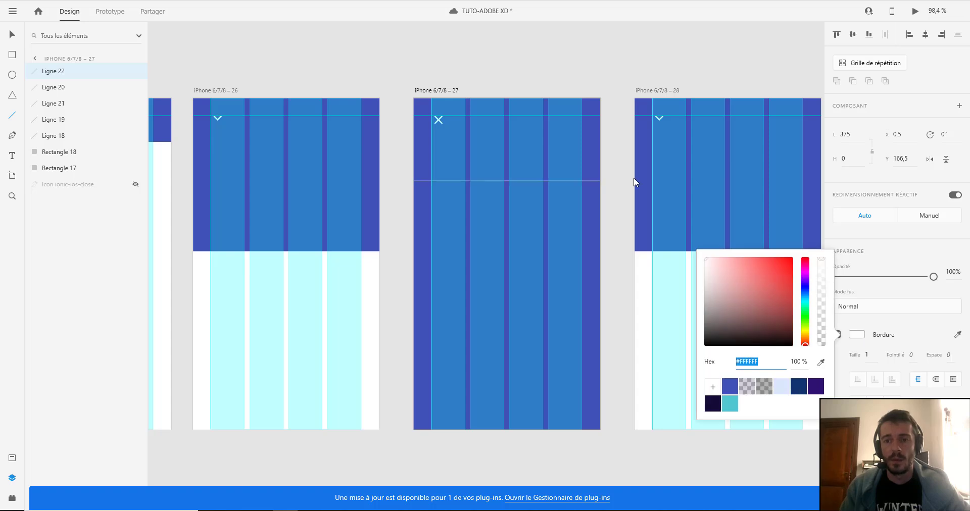
Step: Add the letter M as a separate text object above the white line on iPhone 6/7/8 – 27
click(12, 157)
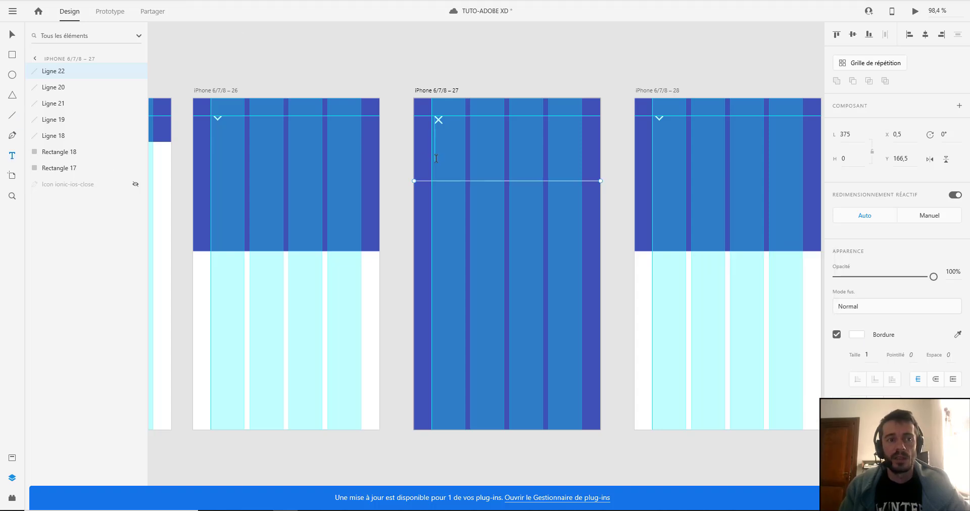
click(477, 154)
text(M)
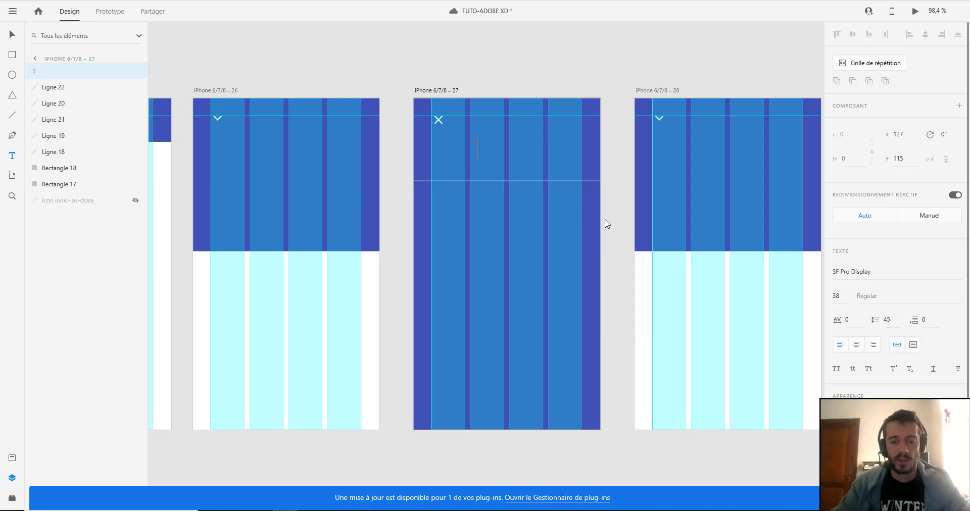
key(Escape)
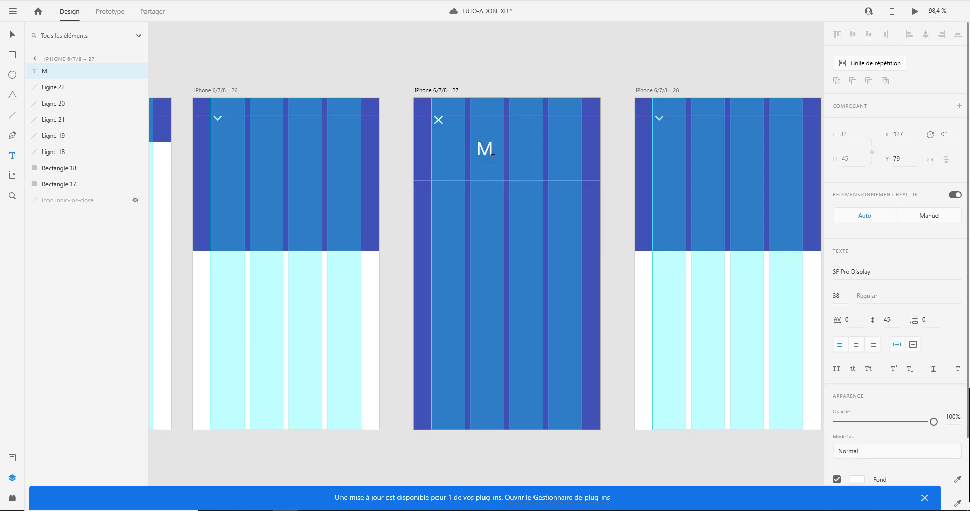
key(Escape)
Step: Duplicate the M letter three times alongside it and change the copies to e, n and u to spell Menu
scroll(492, 159, up, 5)
click(13, 35)
drag(468, 134, 574, 145)
double_click(517, 137)
text(e)
key(Escape)
double_click(539, 135)
text(n)
key(Escape)
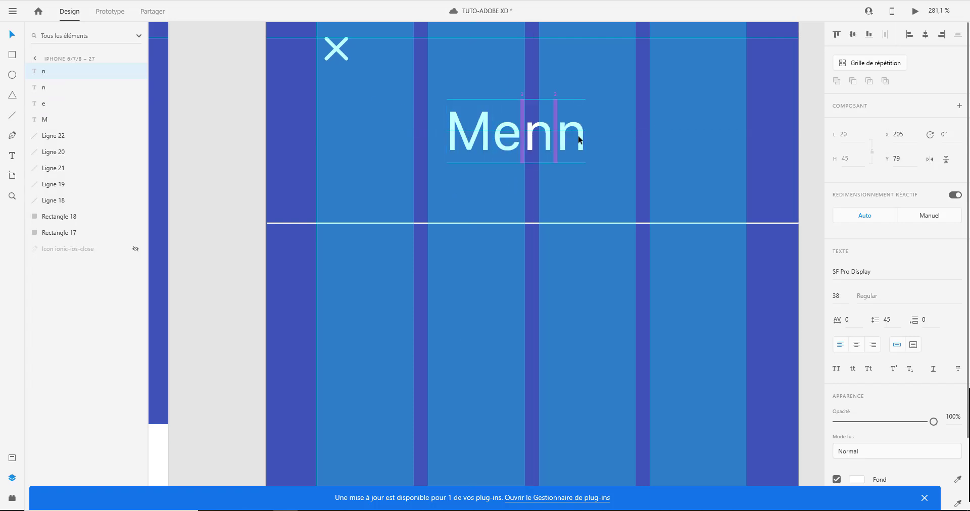
double_click(580, 139)
text(u)
key(Escape)
Step: Select the four Menu letters together and centre them horizontally on iPhone 6/7/8 – 27
click(477, 146)
shift+click(508, 142)
shift+click(542, 139)
shift+click(575, 136)
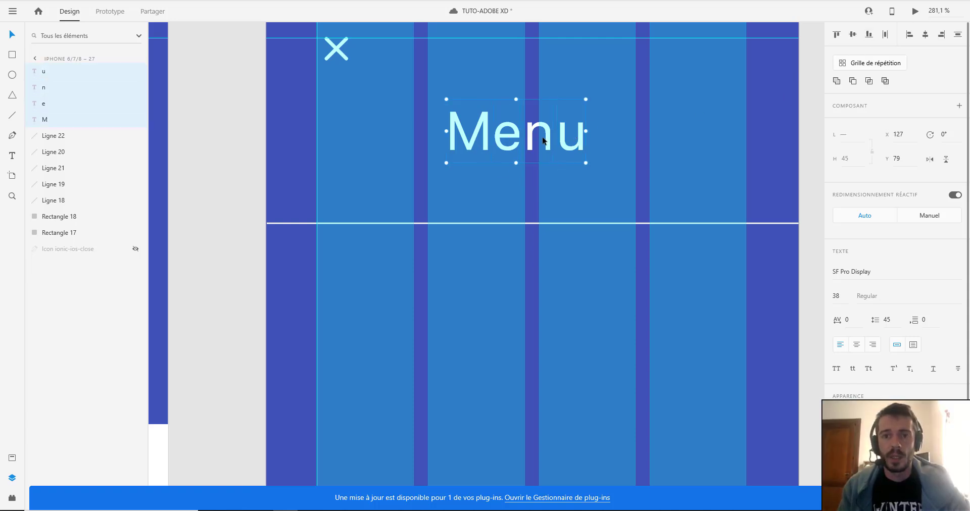
drag(560, 128, 565, 129)
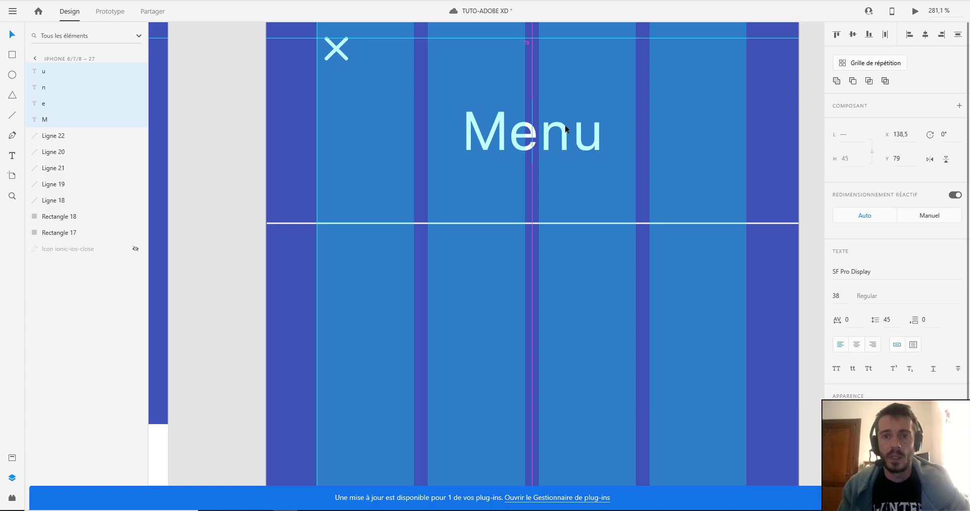
Step: Copy the Accueil, Blog and Contact texts from iPhone 6/7/8 – 23 into iPhone 6/7/8 – 27 beneath the divider line
scroll(566, 127, down, 3)
scroll(602, 171, down, 2)
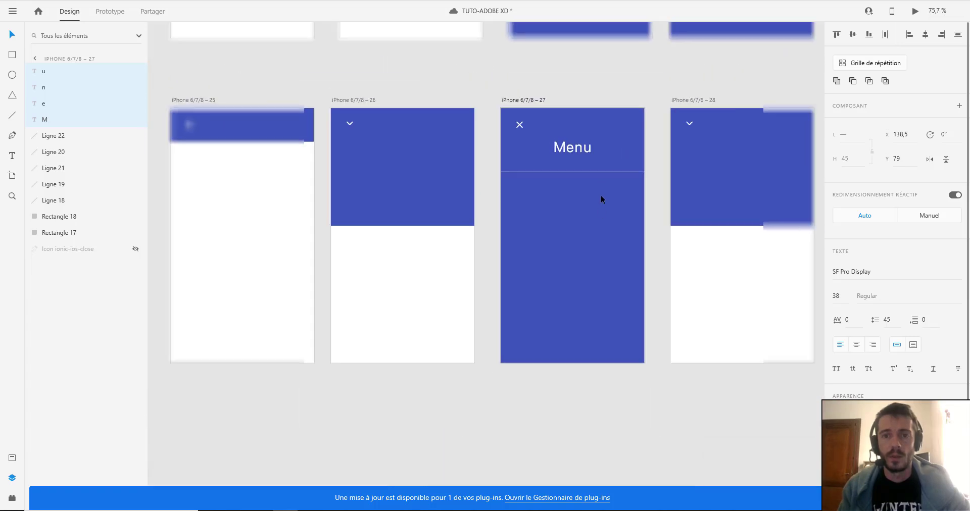
drag(594, 226, 452, 268)
scroll(539, 205, down, 2)
click(624, 59)
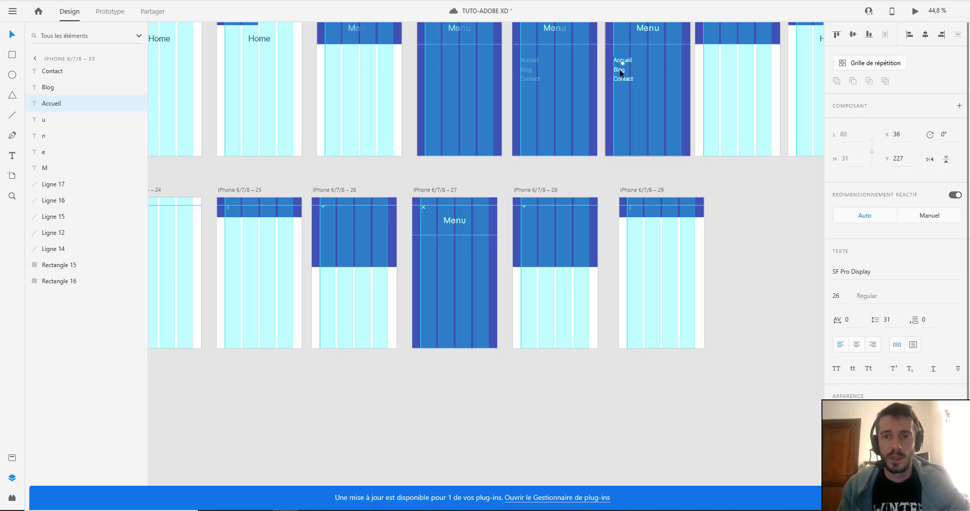
shift+click(620, 70)
shift+click(624, 79)
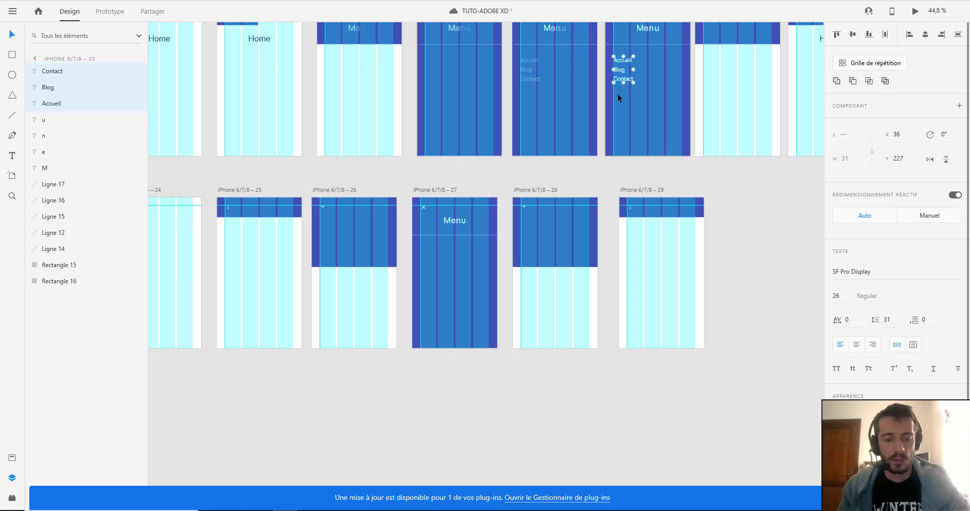
key(ctrl+c)
click(427, 279)
key(ctrl+3)
key(ctrl+v)
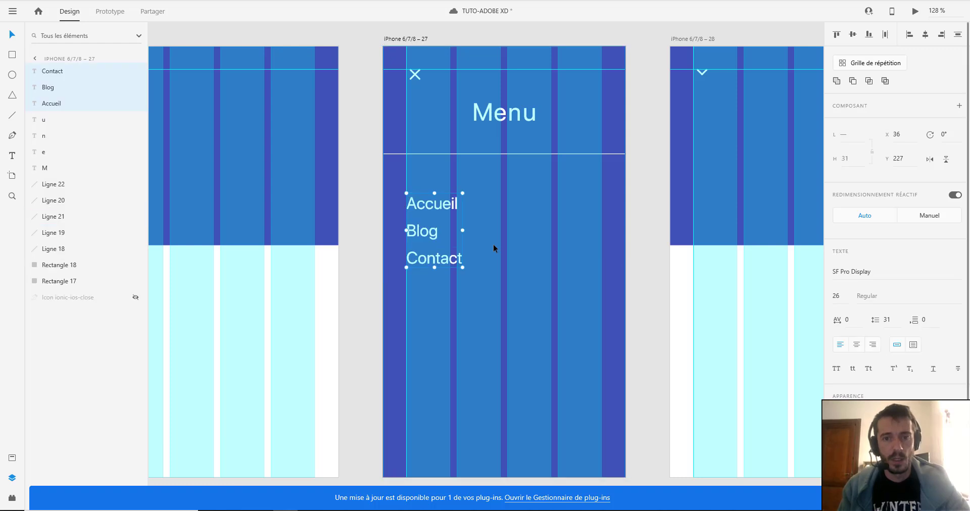
Step: Move artboards iPhone 6/7/8 – 28 and 29 together to the right, aligning 28 under iPhone 6/7/8 – 19
scroll(490, 238, down, 3)
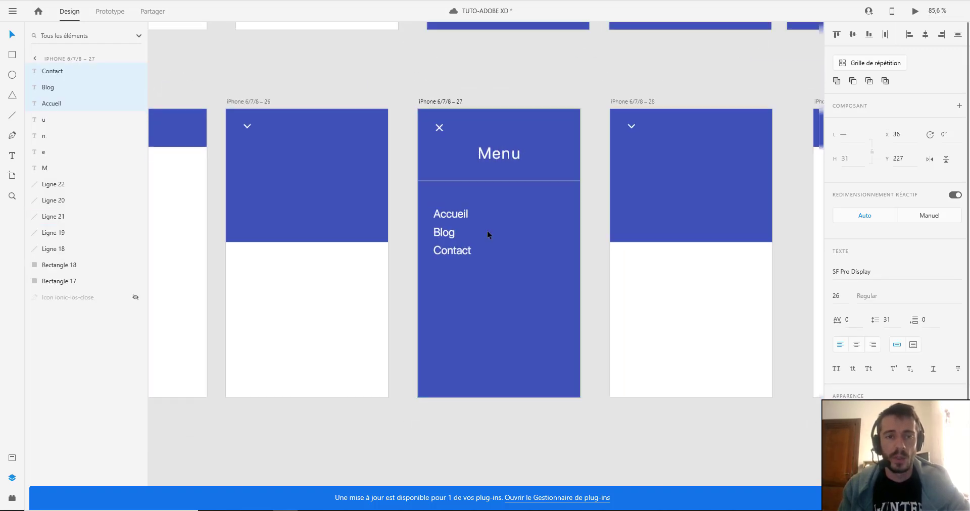
scroll(487, 234, down, 5)
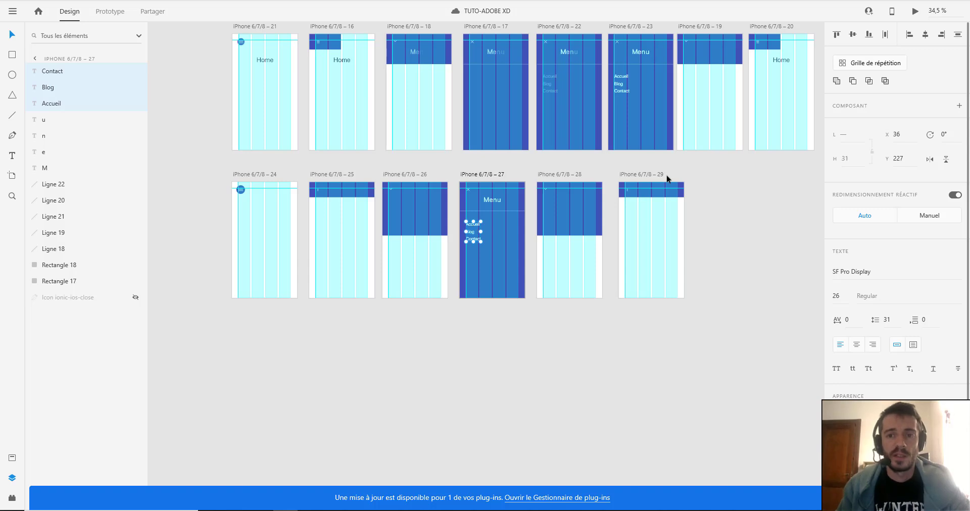
click(632, 175)
shift+click(554, 175)
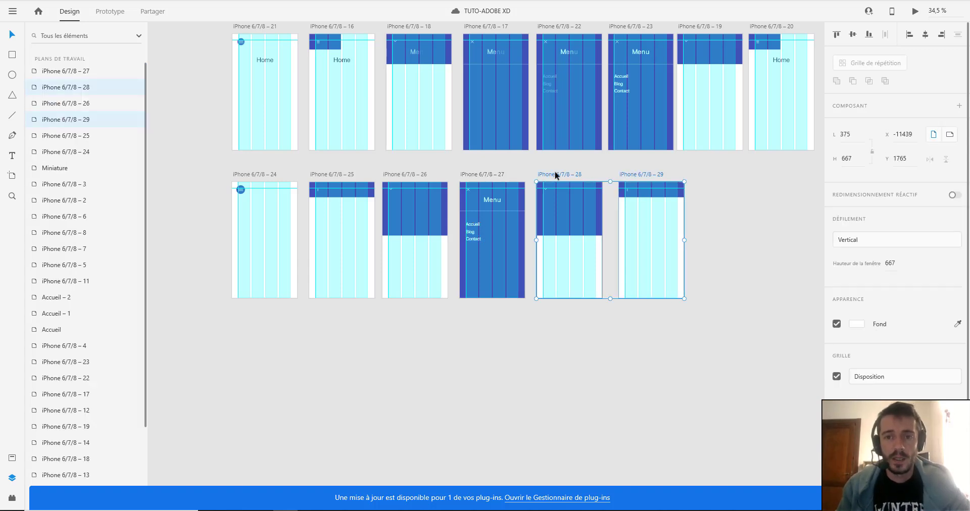
drag(555, 175, 700, 174)
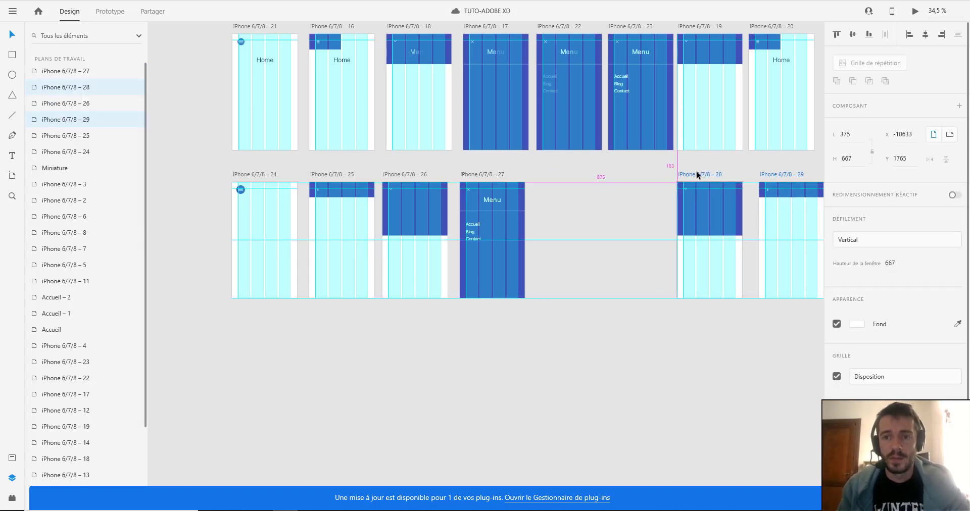
Step: Move iPhone 6/7/8 – 27 next to 28 and place two duplicates of it in the gap after iPhone 6/7/8 – 26
click(480, 176)
drag(480, 176, 628, 177)
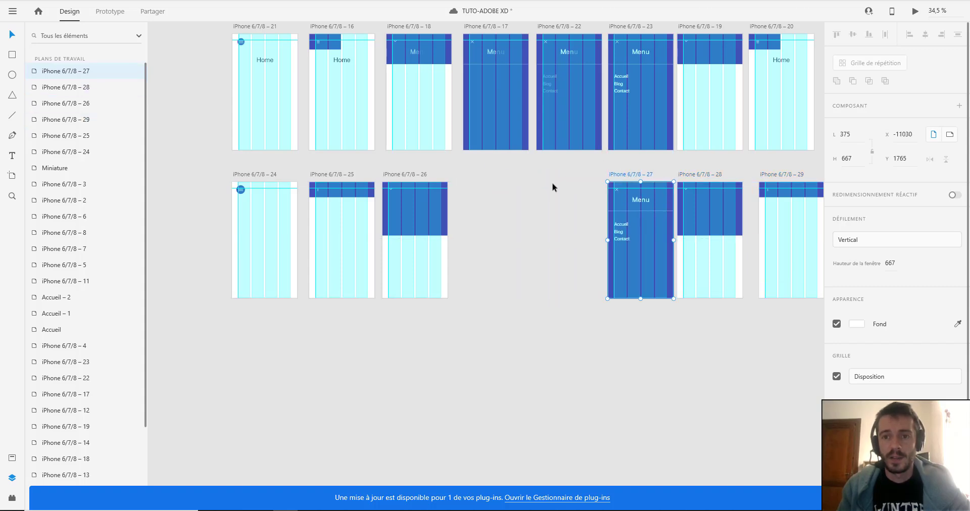
scroll(551, 202, up, 3)
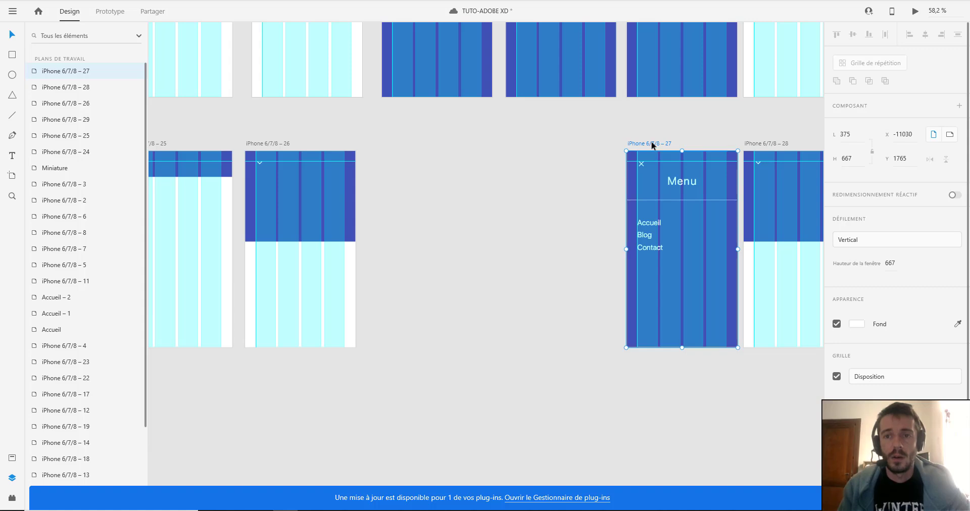
drag(652, 145, 404, 148)
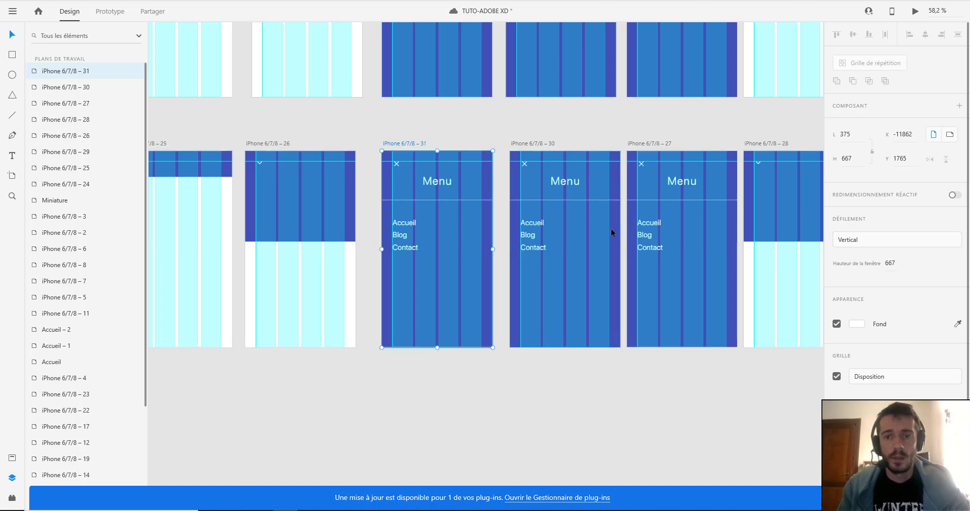
Step: Shorten the divider line on iPhone 6/7/8 – 30 symmetrically to a width of about 77
scroll(579, 216, up, 3)
click(576, 181)
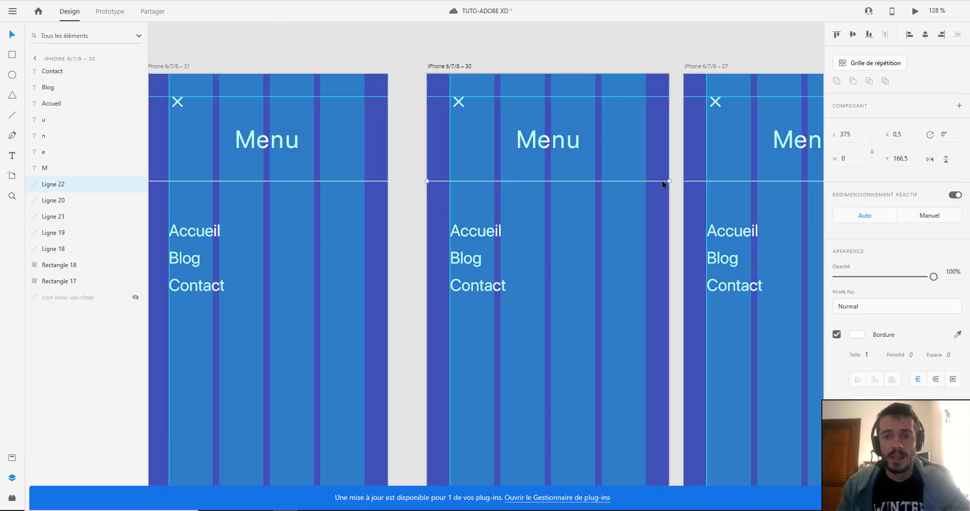
drag(670, 183, 574, 183)
Step: Shorten the divider line on iPhone 6/7/8 – 31 symmetrically to a width of about 33 and set its opacity to 0%
scroll(405, 189, left, 3)
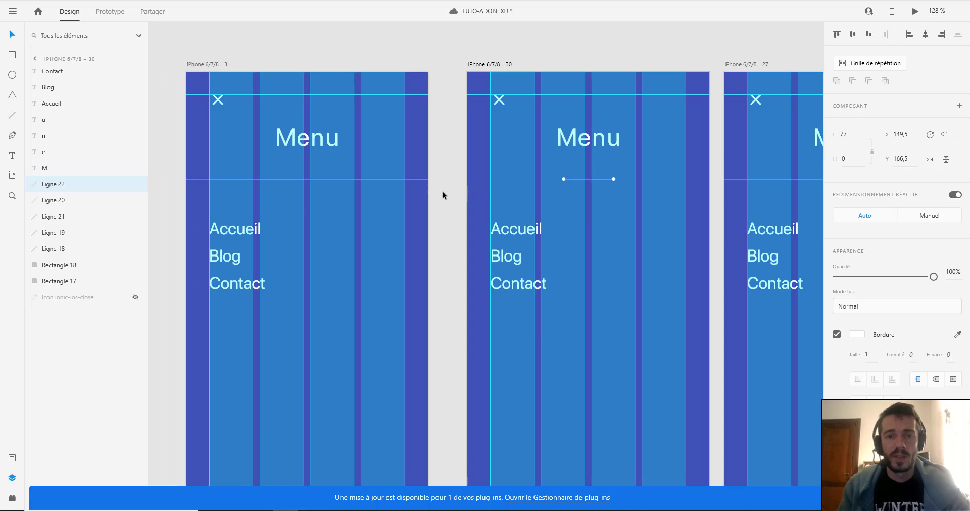
click(412, 179)
drag(427, 180, 320, 180)
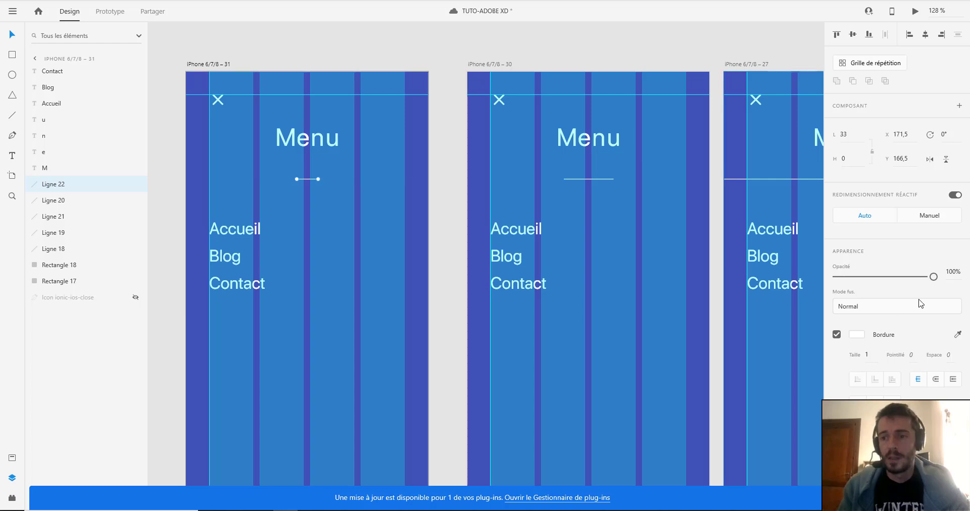
drag(934, 277, 539, 273)
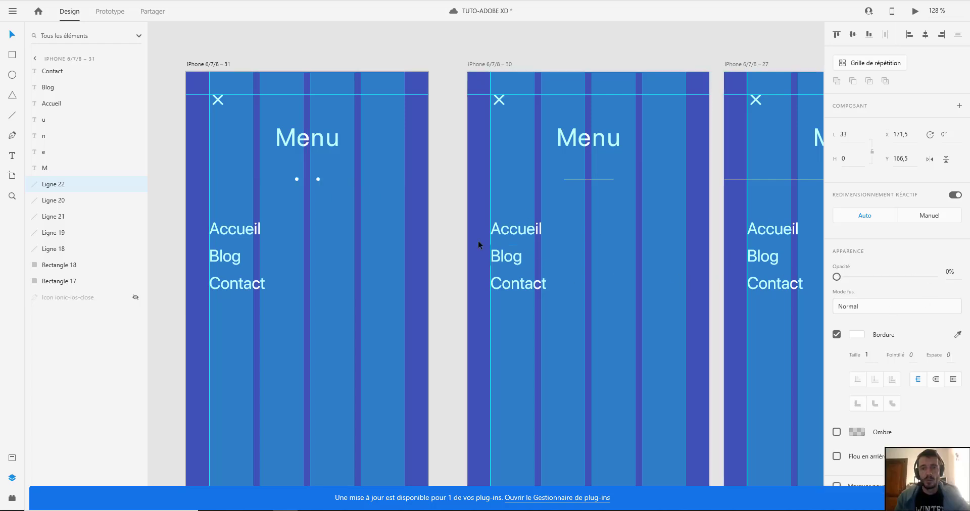
Step: Set the Accueil, Blog and Contact texts on iPhone 6/7/8 – 31 to font size 38 and 0% opacity
scroll(478, 241, down, 5)
scroll(364, 241, up, 4)
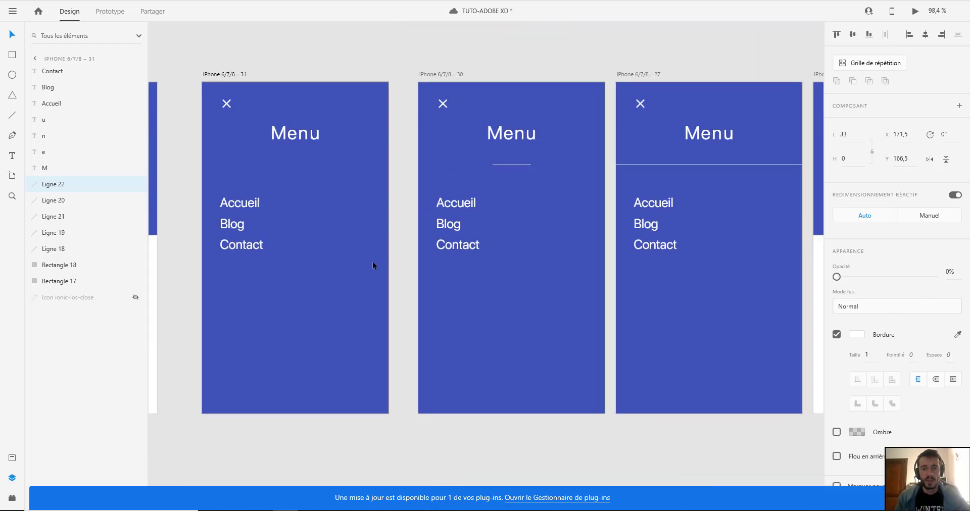
click(321, 207)
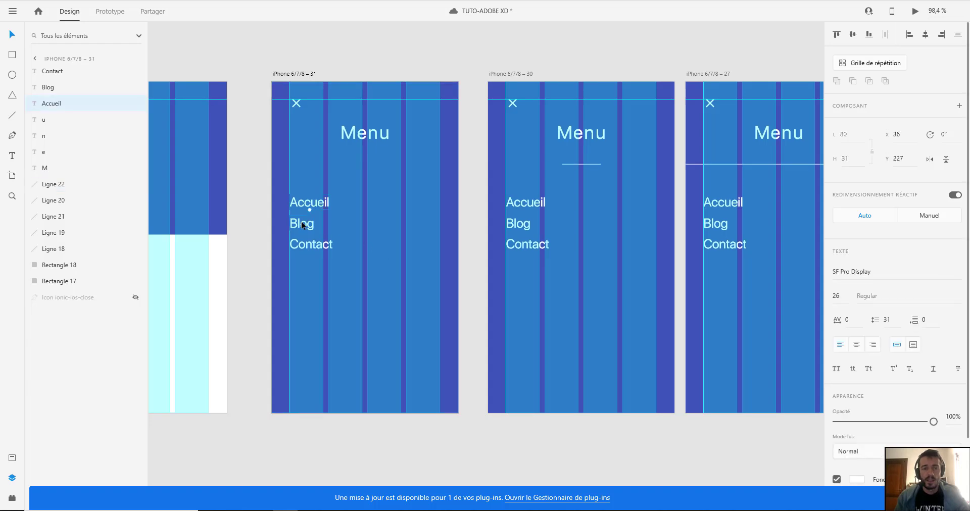
shift+click(306, 225)
shift+click(317, 246)
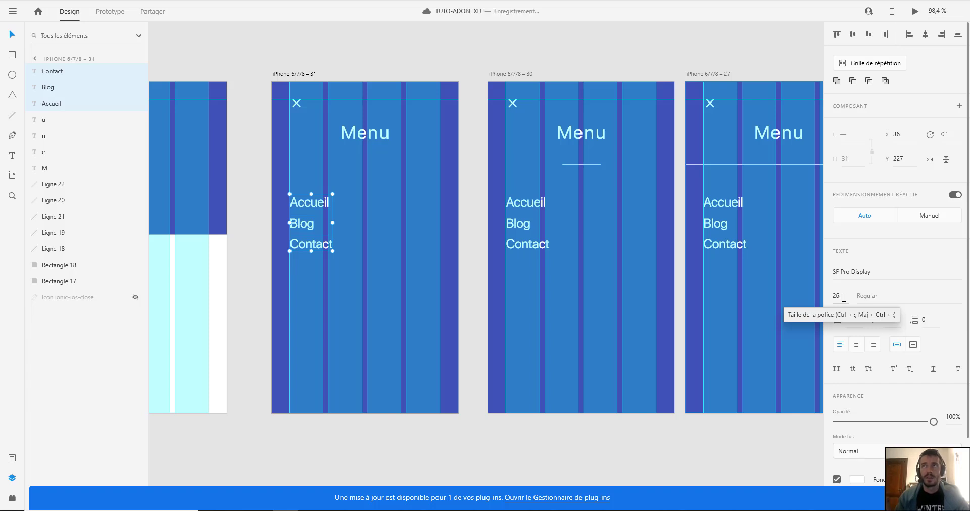
click(844, 297)
text(38)
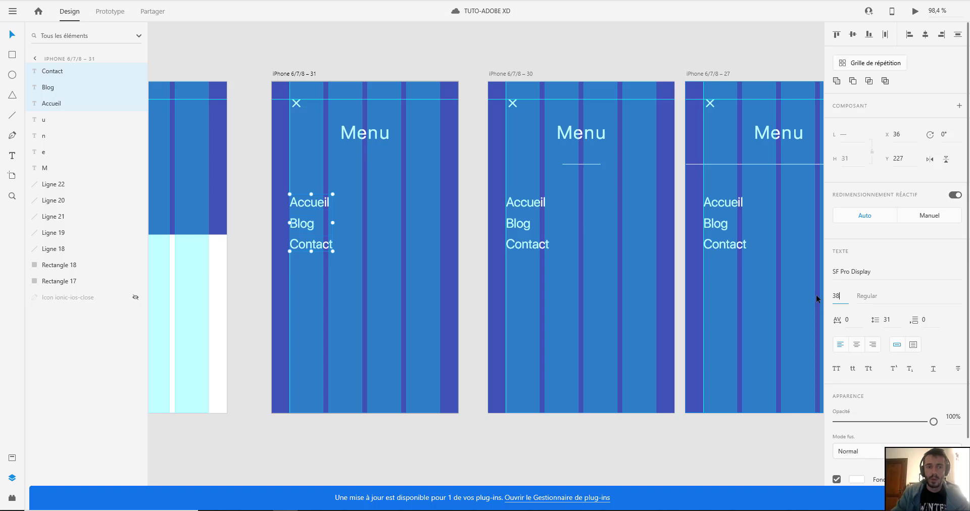
key(Return)
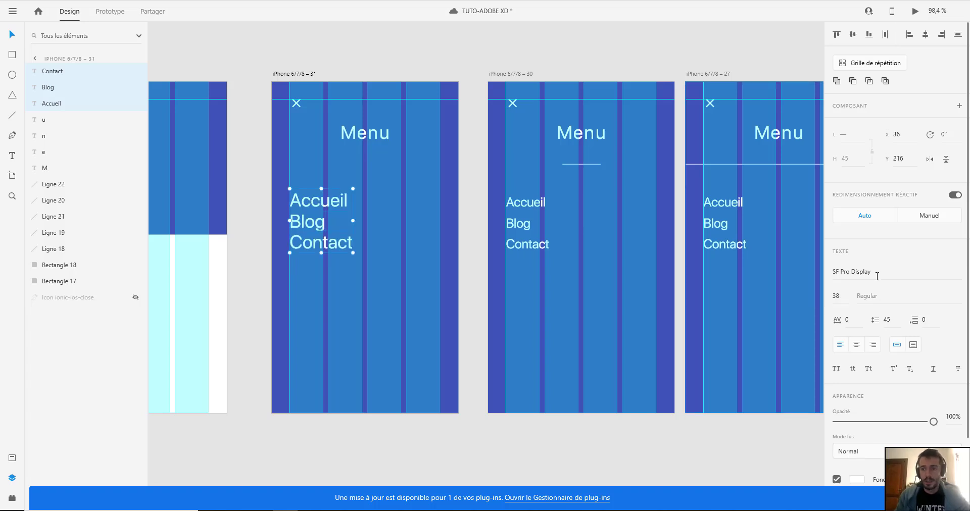
drag(934, 422, 797, 433)
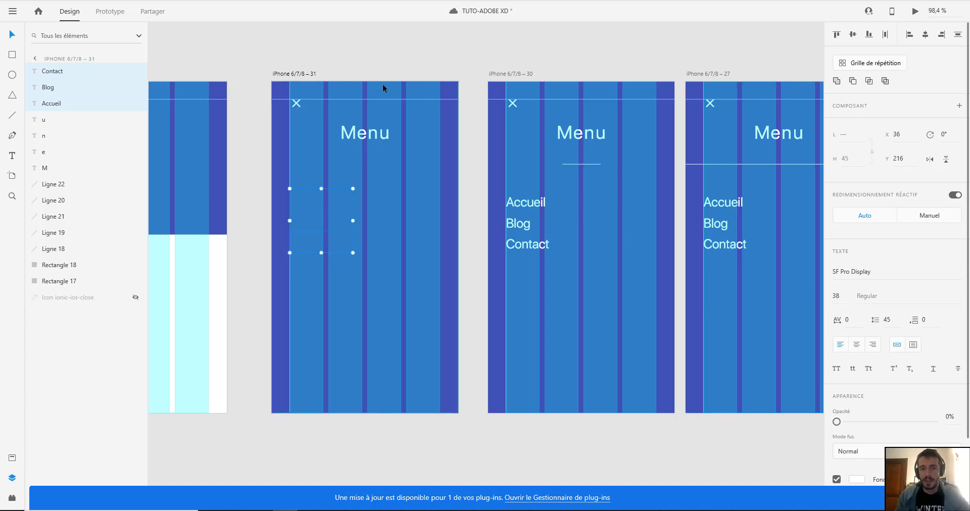
Step: Lower the opacity of the Accueil, Blog and Contact texts on iPhone 6/7/8 – 30 to about half
click(514, 206)
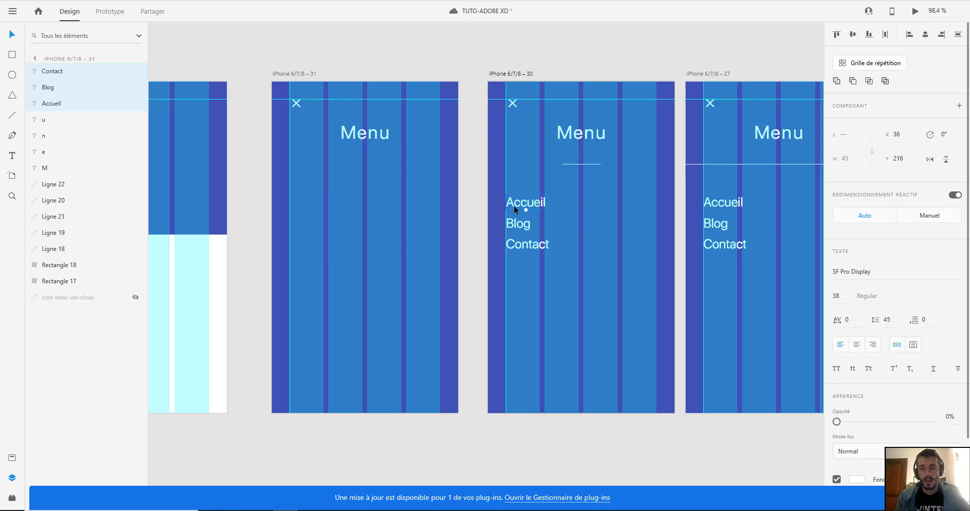
shift+click(523, 229)
shift+click(534, 247)
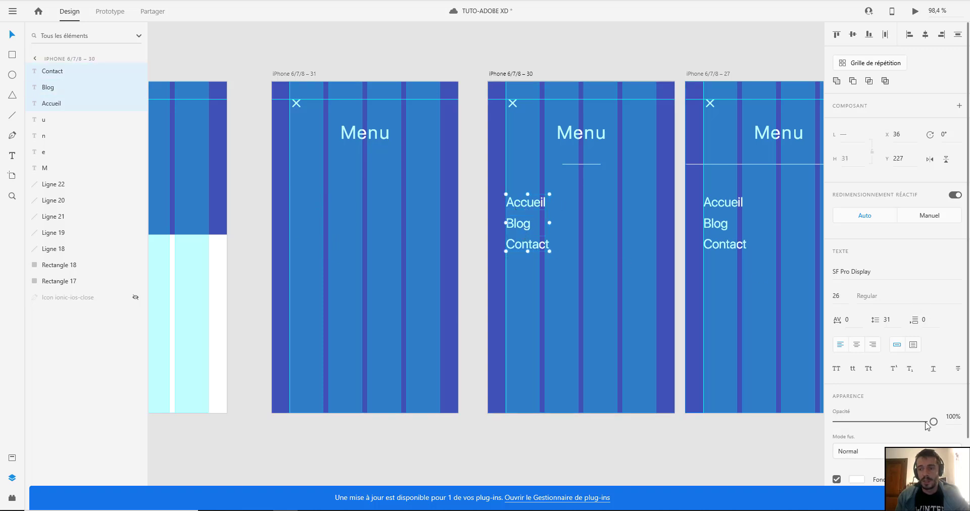
drag(934, 422, 886, 426)
click(606, 219)
drag(570, 225, 502, 281)
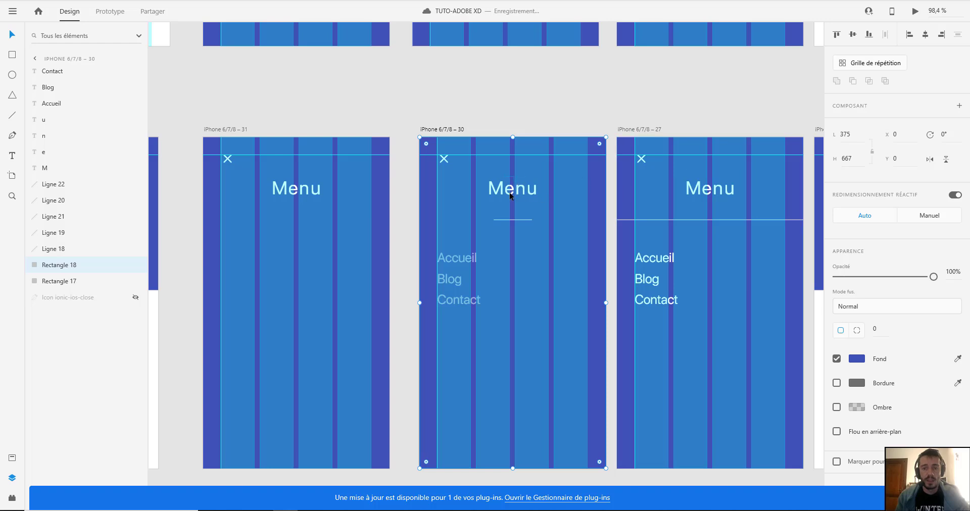
Step: Fade the Menu letters on iPhone 6/7/8 – 31 progressively: M to 86%, e to about 61%, n to about 31% and u to 0% opacity
click(277, 192)
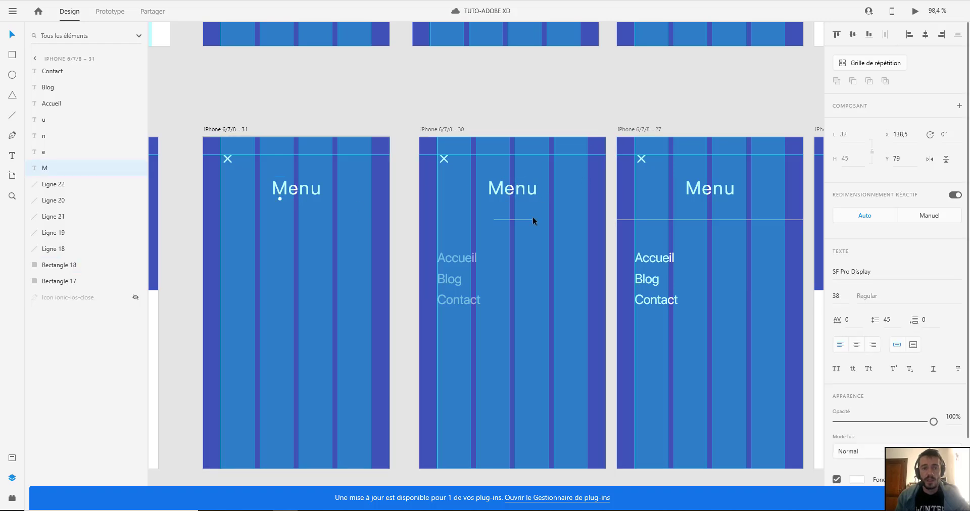
drag(934, 427, 928, 427)
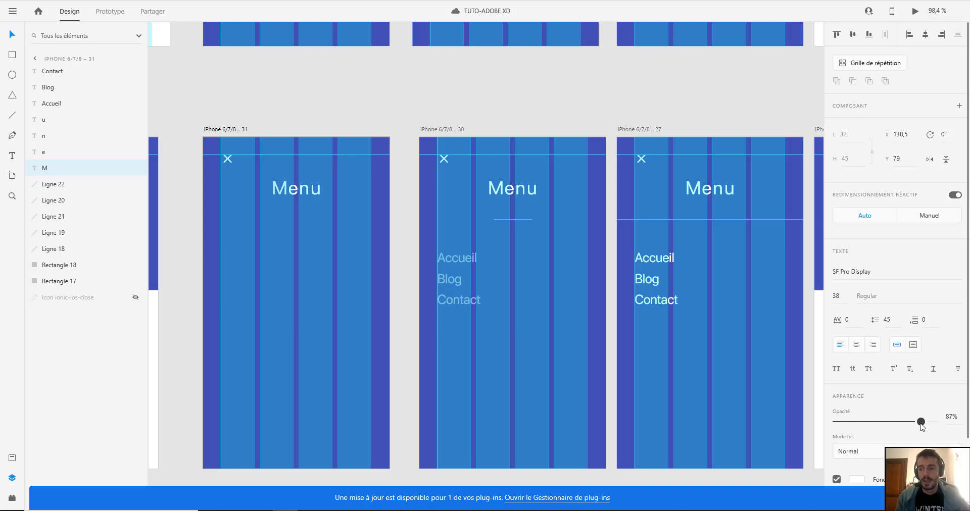
click(293, 190)
drag(934, 422, 895, 426)
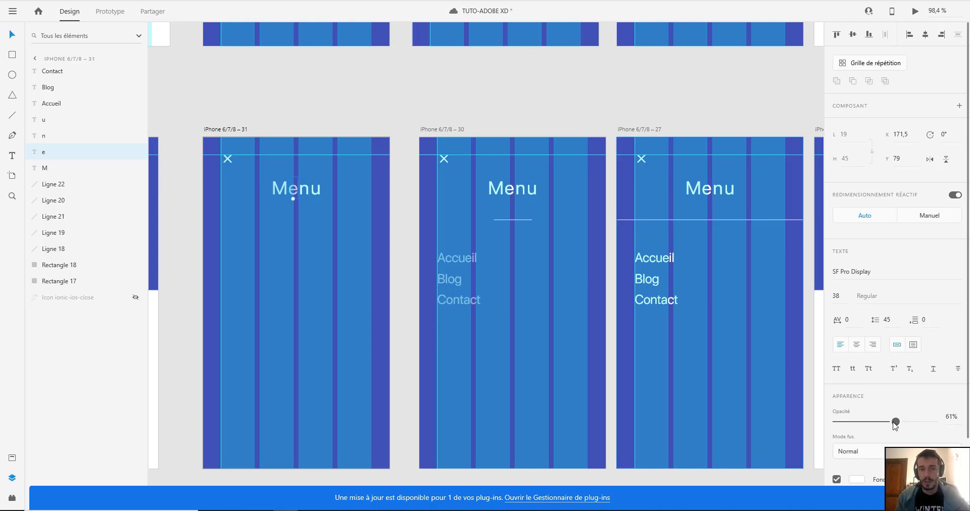
click(305, 191)
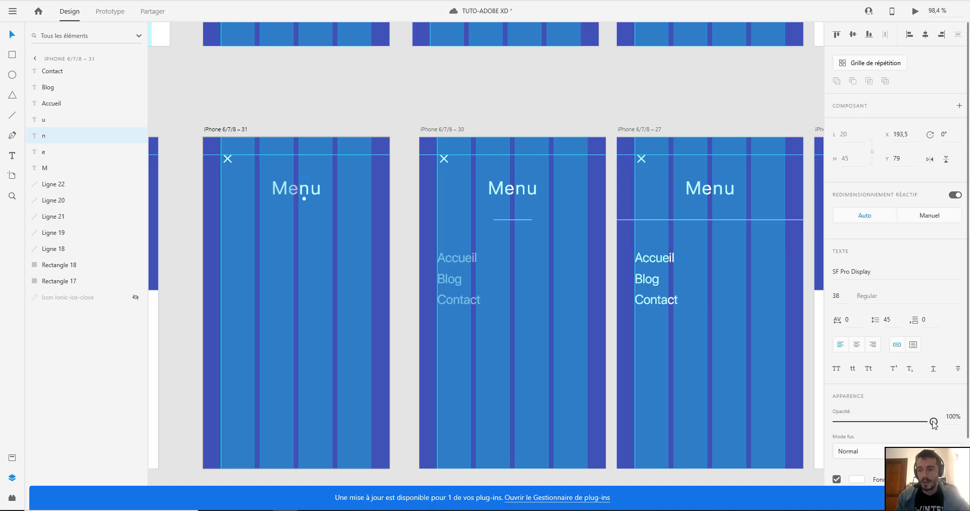
drag(934, 423, 869, 422)
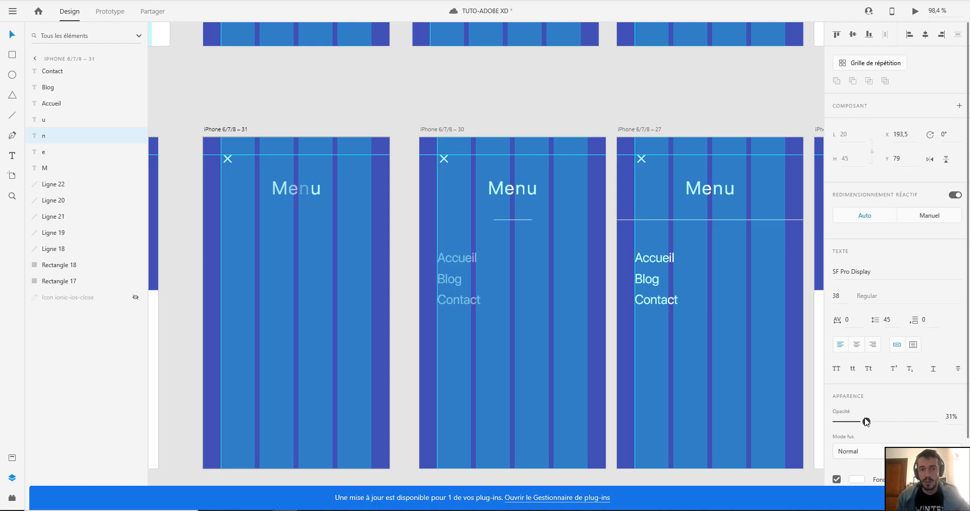
click(313, 191)
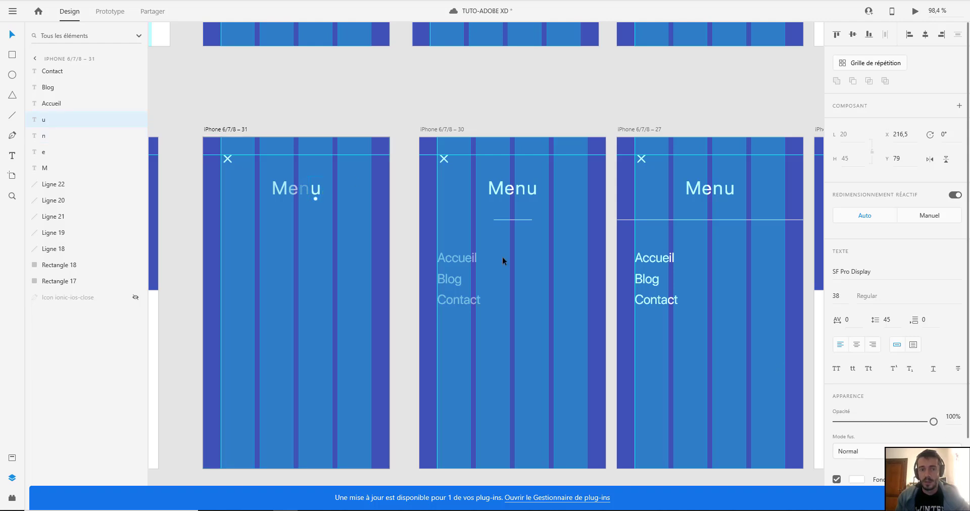
drag(933, 422, 757, 429)
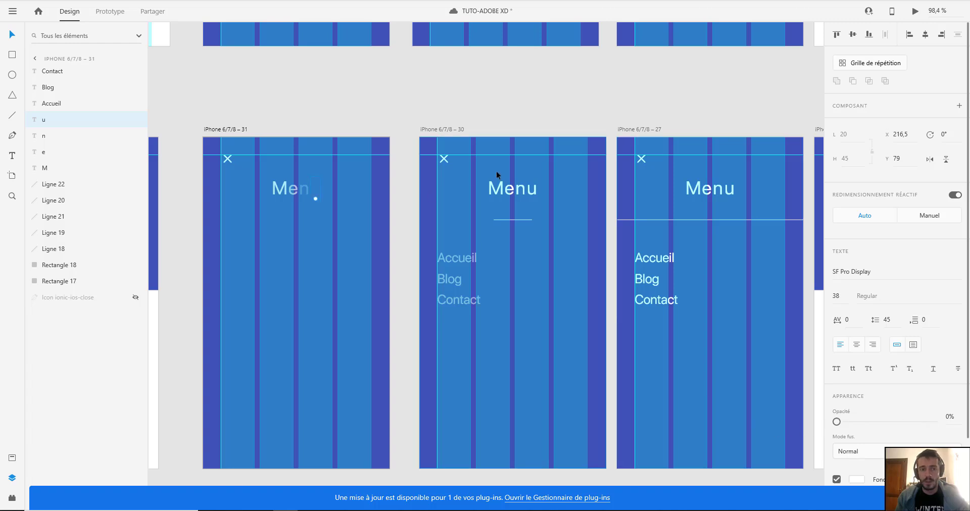
Step: Delete the four letters of the Menu title on iPhone 6/7/8 – 30
click(497, 188)
shift+click(508, 192)
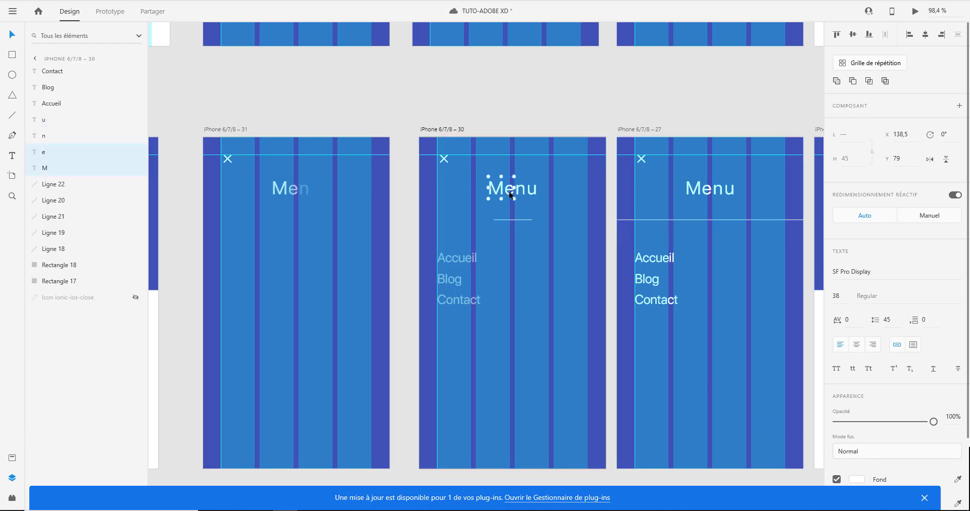
shift+click(521, 193)
shift+click(535, 194)
key(Delete)
Step: Copy the four faded Menu letters from iPhone 6/7/8 – 31 to the same place on iPhone 6/7/8 – 30
click(281, 191)
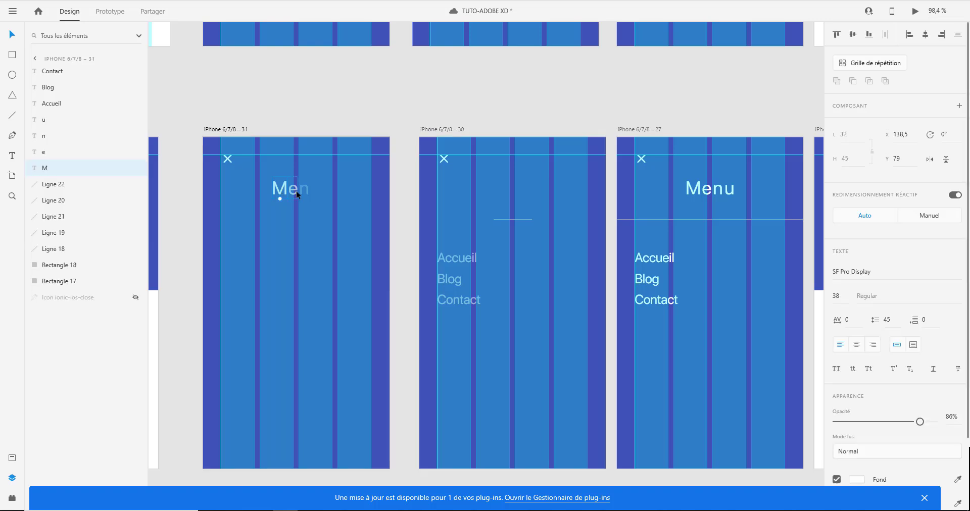
shift+click(296, 192)
shift+click(308, 193)
shift+click(313, 194)
click(512, 191)
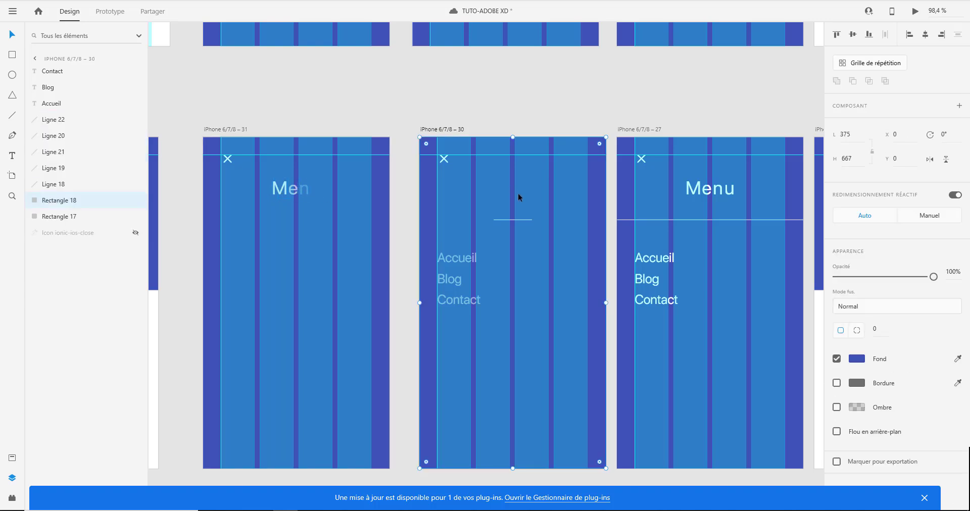
key(ctrl+v)
scroll(518, 191, up, 3)
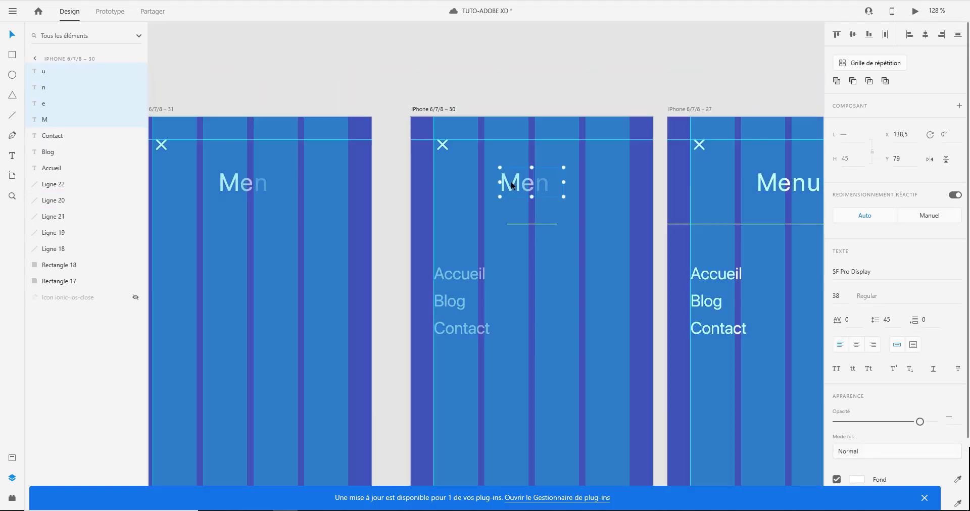
Step: Adjust the Menu letters' opacity on iPhone 6/7/8 – 30 to a softer fade from M to u, with the u at 48%
click(498, 199)
click(509, 190)
drag(920, 424, 880, 424)
click(527, 186)
click(544, 184)
click(556, 184)
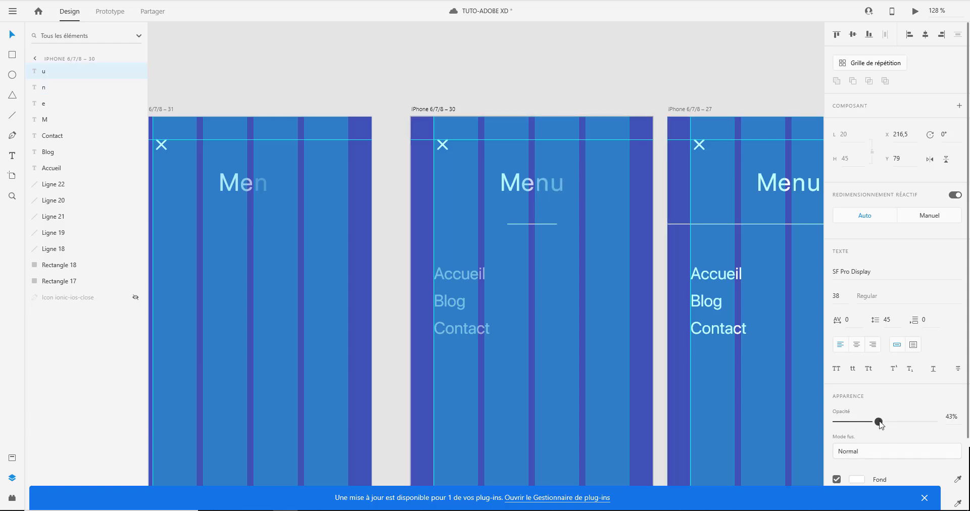
Step: Preview the prototype full screen from iPhone 6/7/8 – 24, opening and closing the menu once
scroll(557, 123, down, 10)
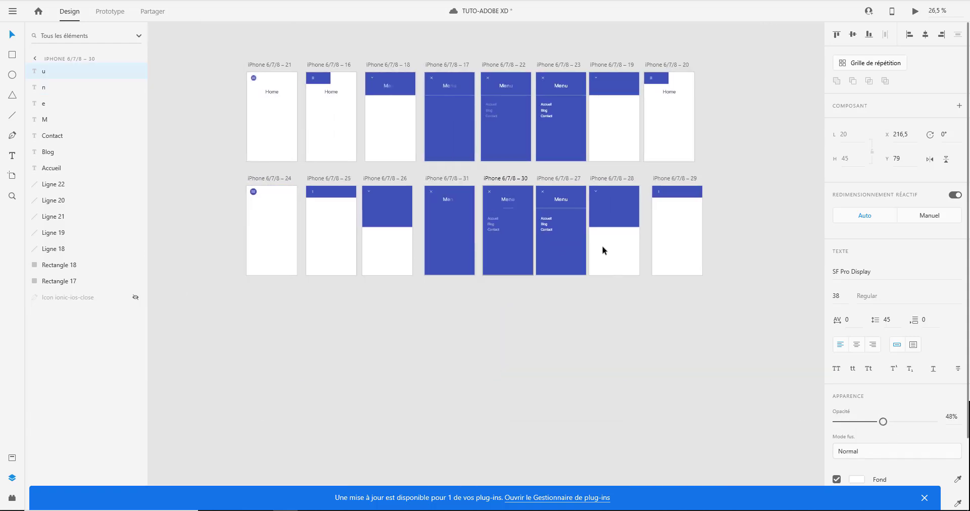
scroll(605, 249, left, 1)
click(306, 178)
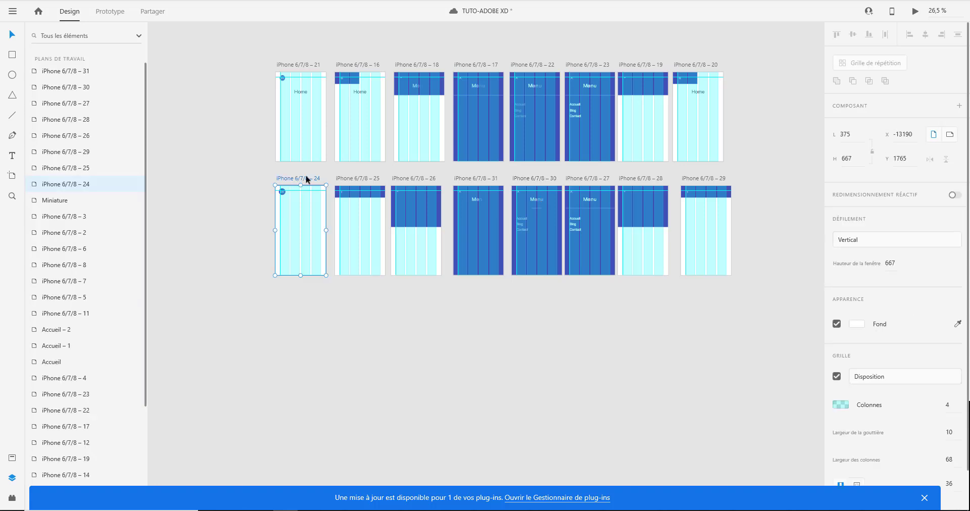
click(916, 12)
click(265, 23)
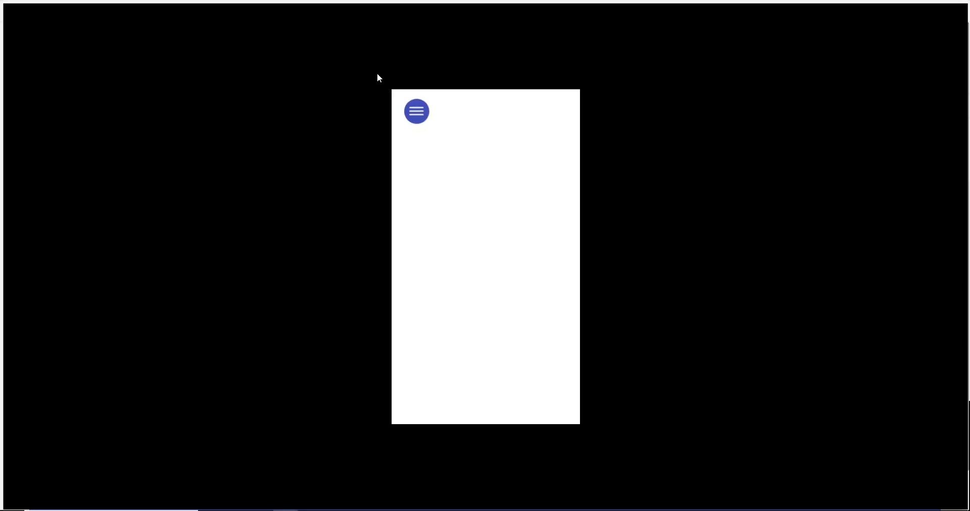
click(427, 114)
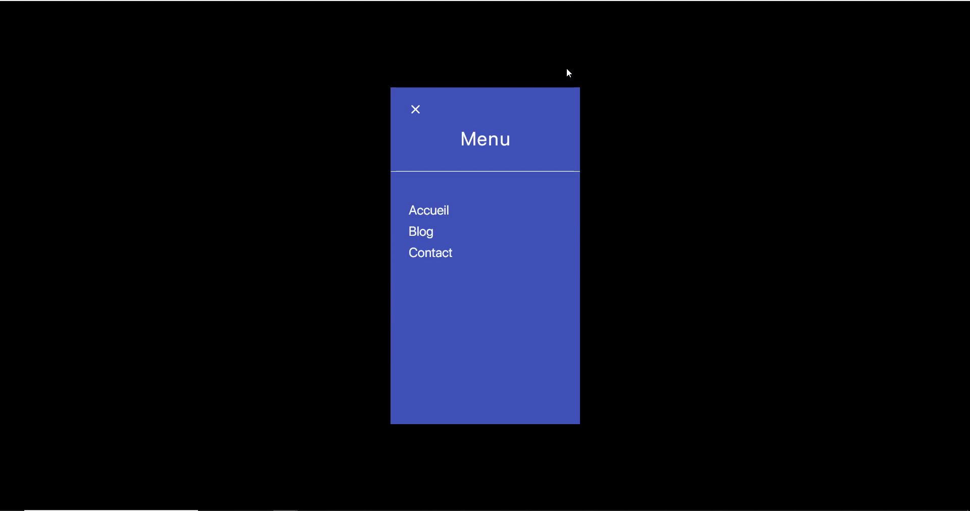
click(414, 116)
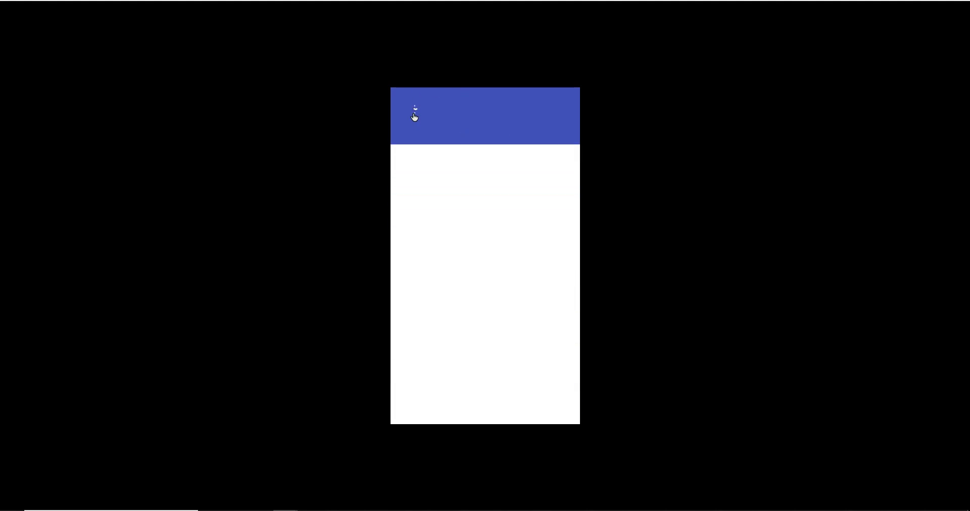
key(Escape)
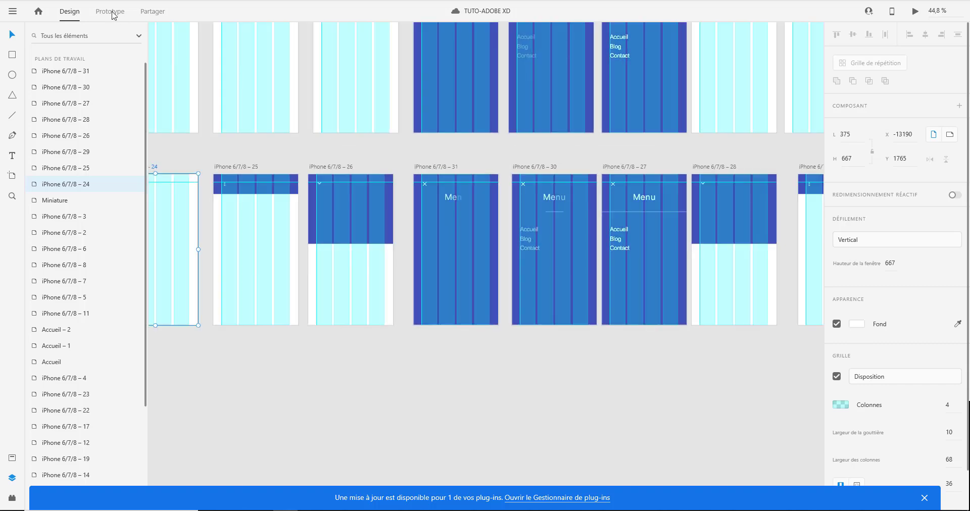
Step: In Prototype mode, redirect the delayed auto-animate link of iPhone 6/7/8 – 26 from iPhone 6/7/8 – 27 to iPhone 6/7/8 – 31
click(110, 12)
scroll(526, 129, down, 5)
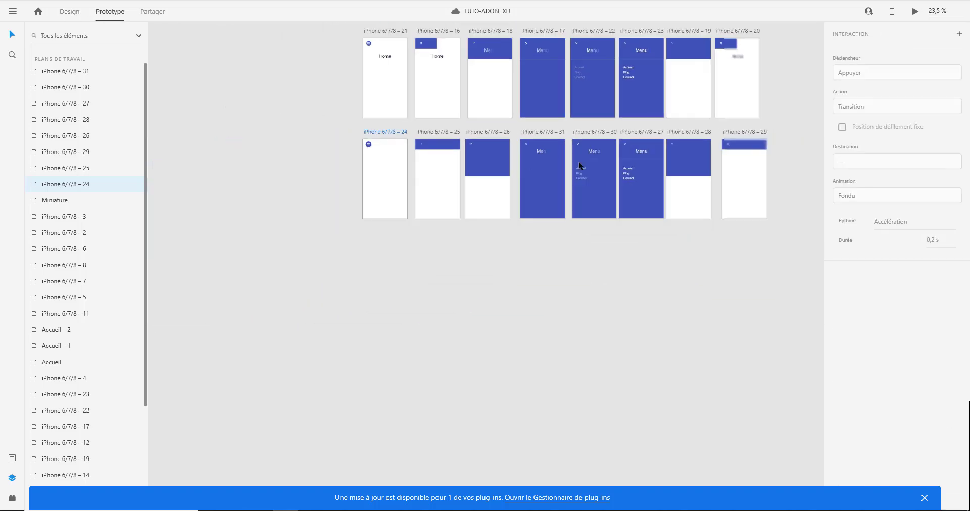
scroll(562, 197, up, 2)
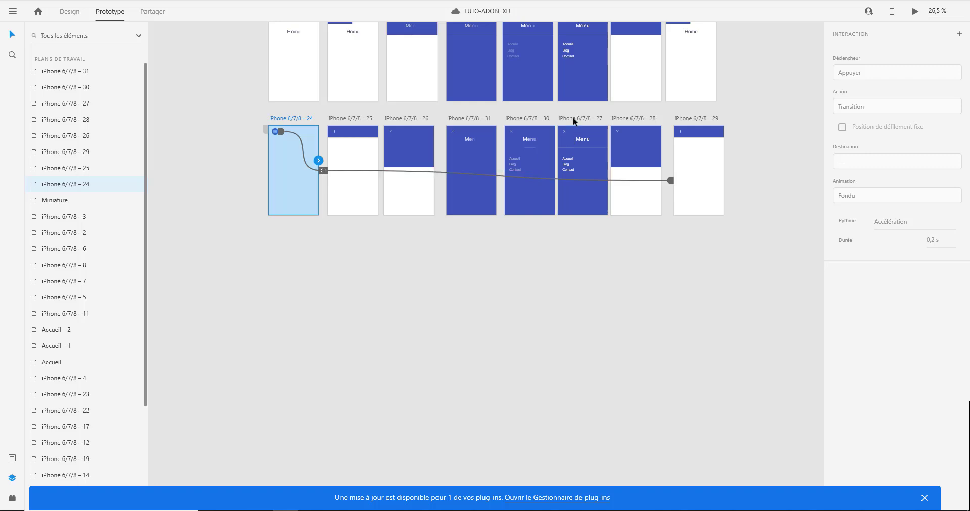
click(599, 161)
scroll(579, 178, up, 4)
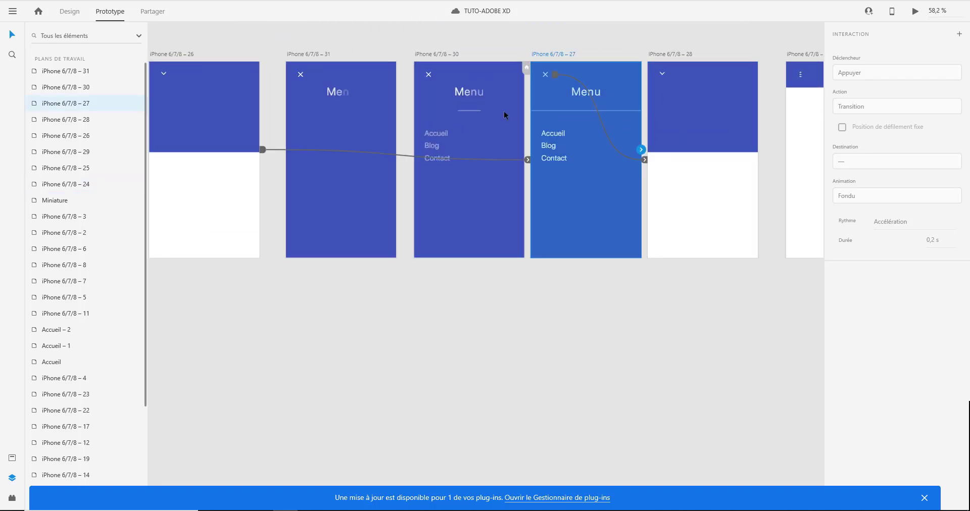
scroll(434, 217, left, 5)
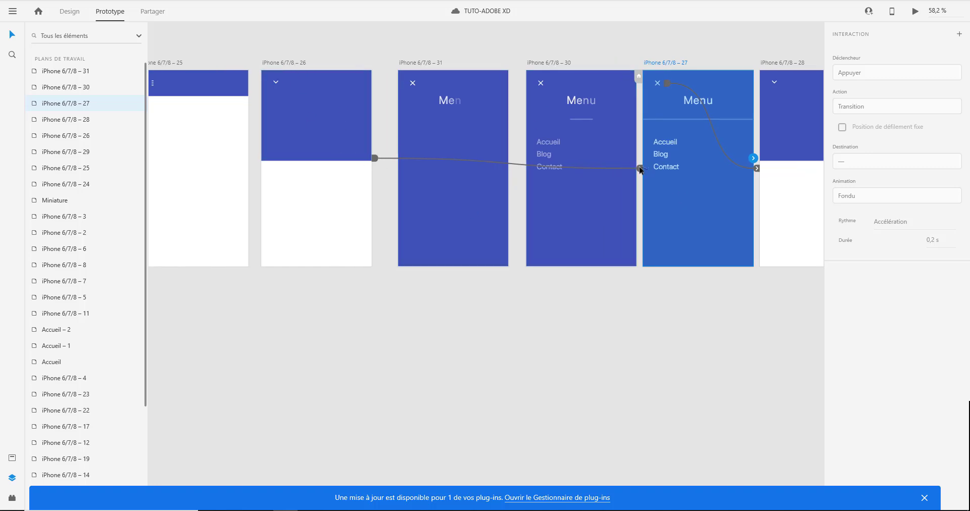
drag(640, 170, 405, 164)
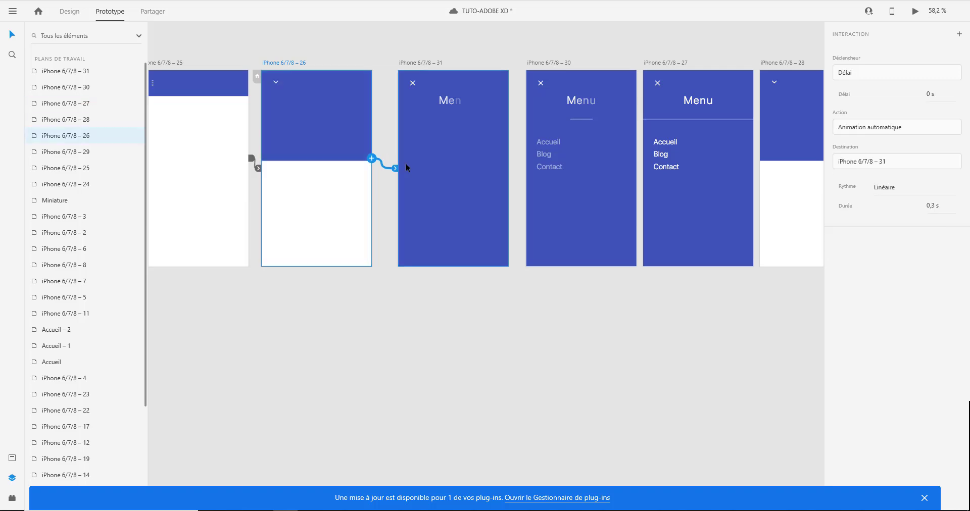
Step: Link iPhone 6/7/8 – 31 to 30 and 30 to 27 with 0 s delay, Animation automatique, Linéaire rhythm and 0,3 s duration
click(431, 66)
drag(507, 160, 565, 194)
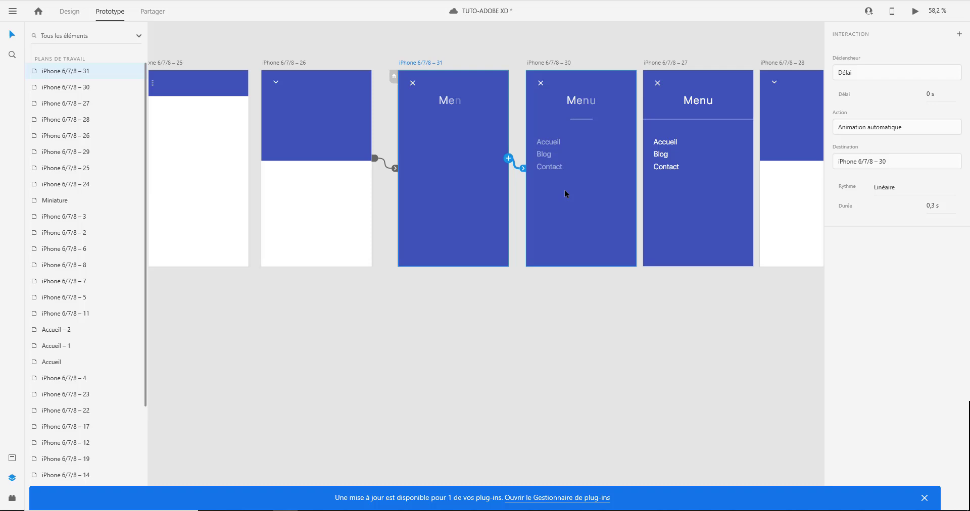
click(538, 65)
drag(637, 163, 684, 200)
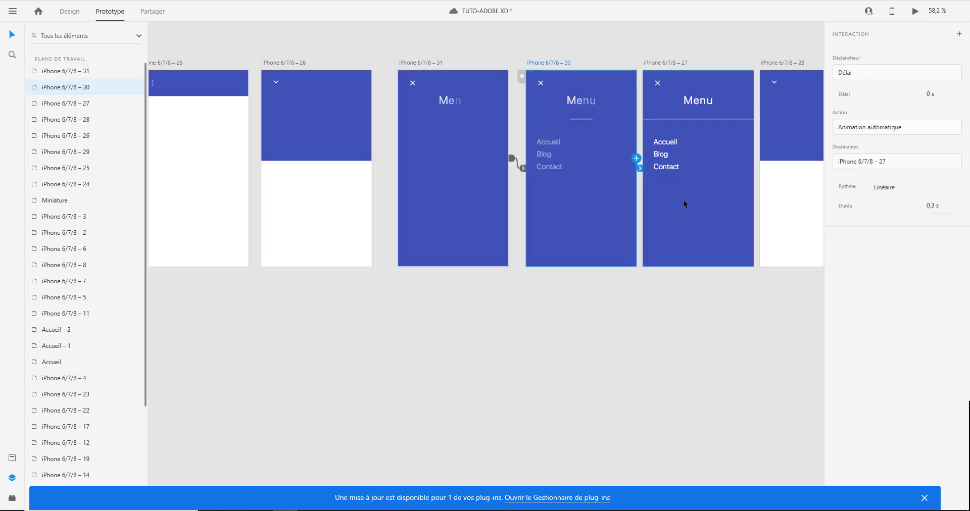
Step: Preview the updated animation full screen from iPhone 6/7/8 – 24, opening and closing the menu several times
scroll(683, 201, down, 5)
click(476, 148)
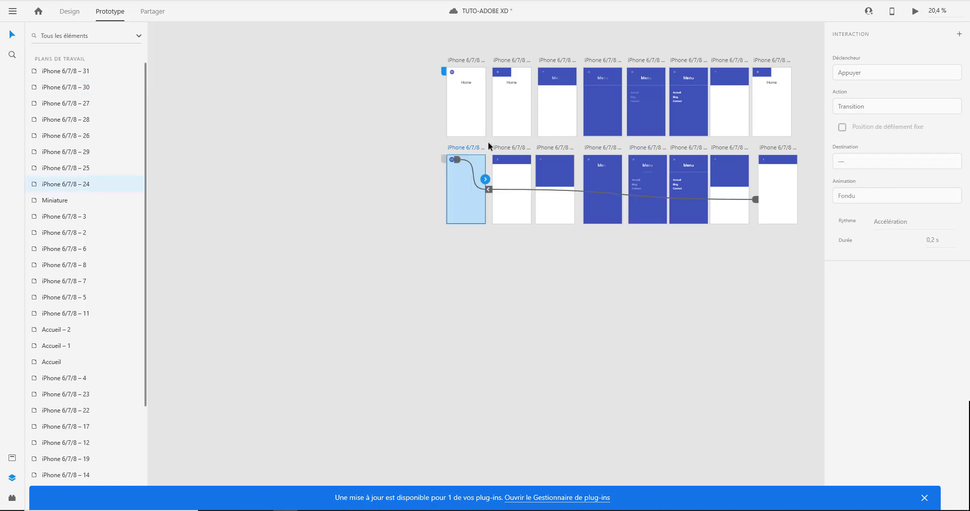
key(ctrl+Return)
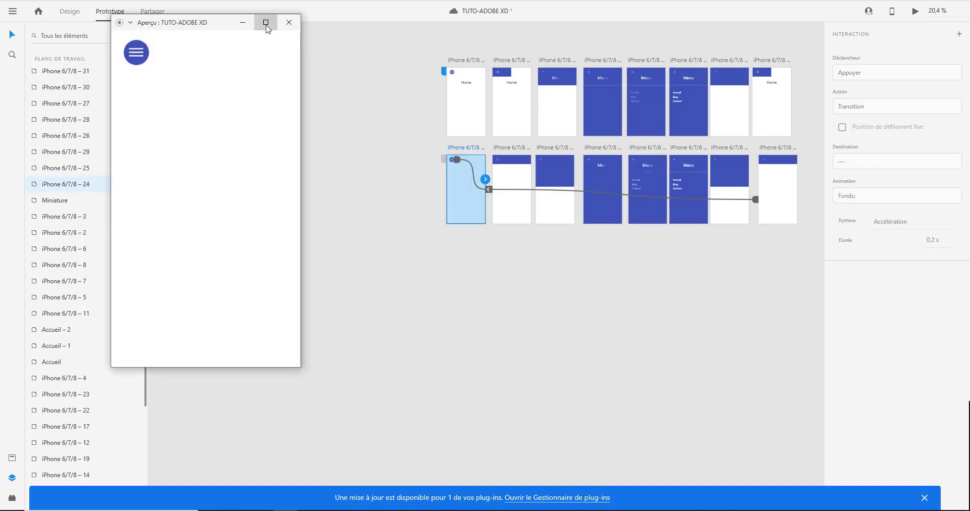
click(264, 24)
click(413, 112)
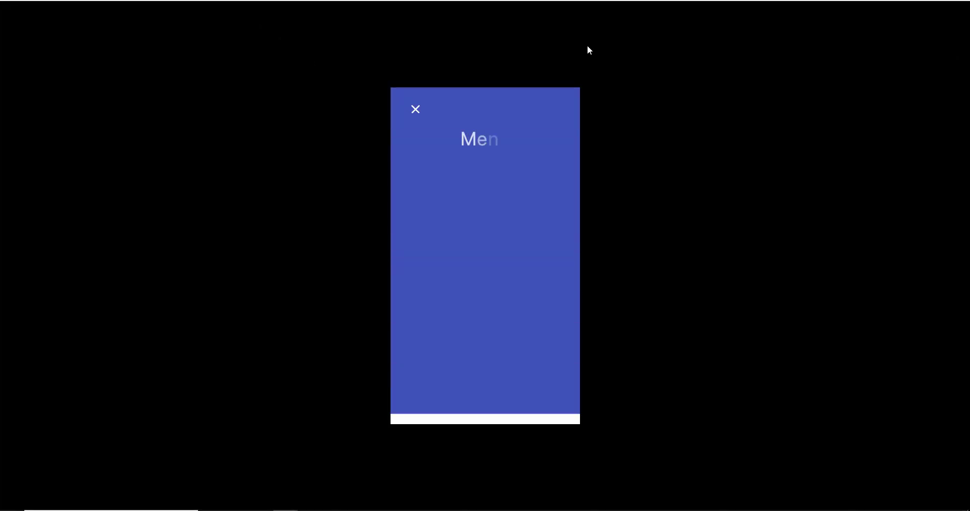
click(415, 109)
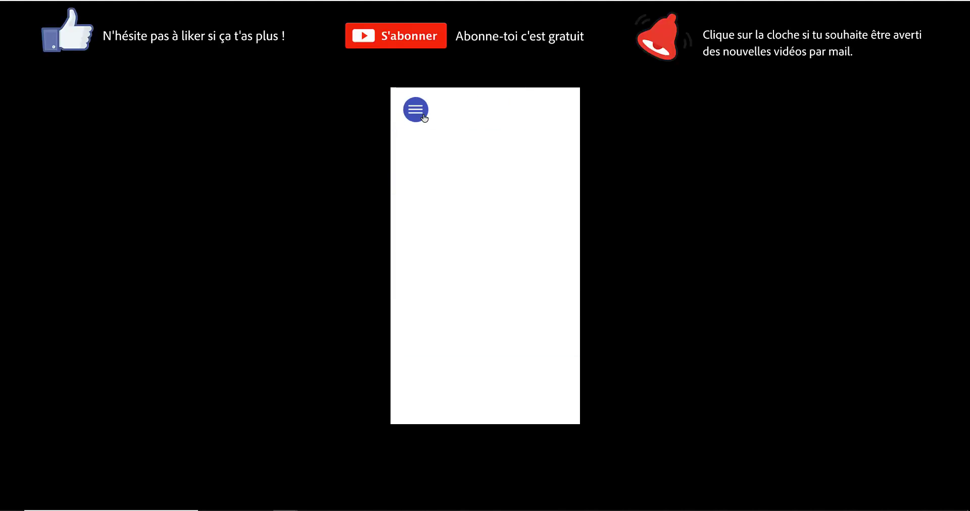
click(423, 115)
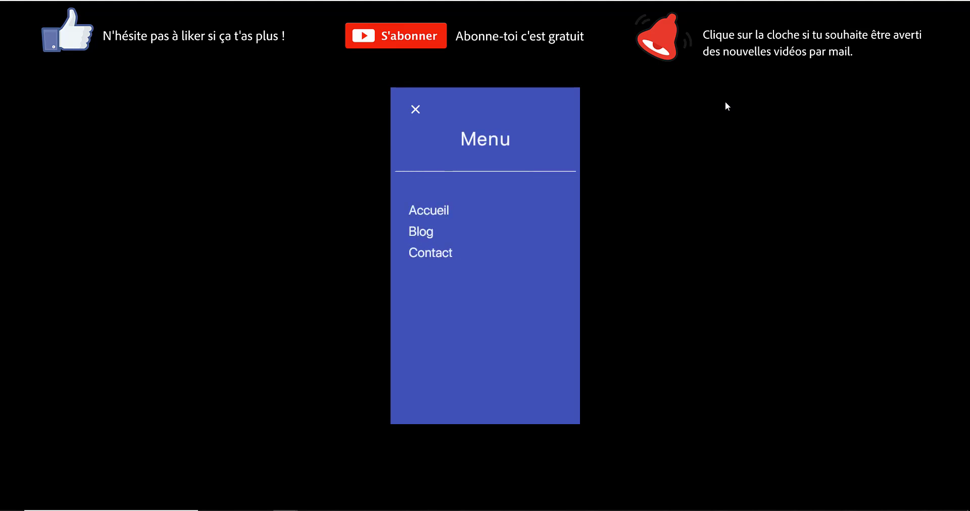
click(416, 110)
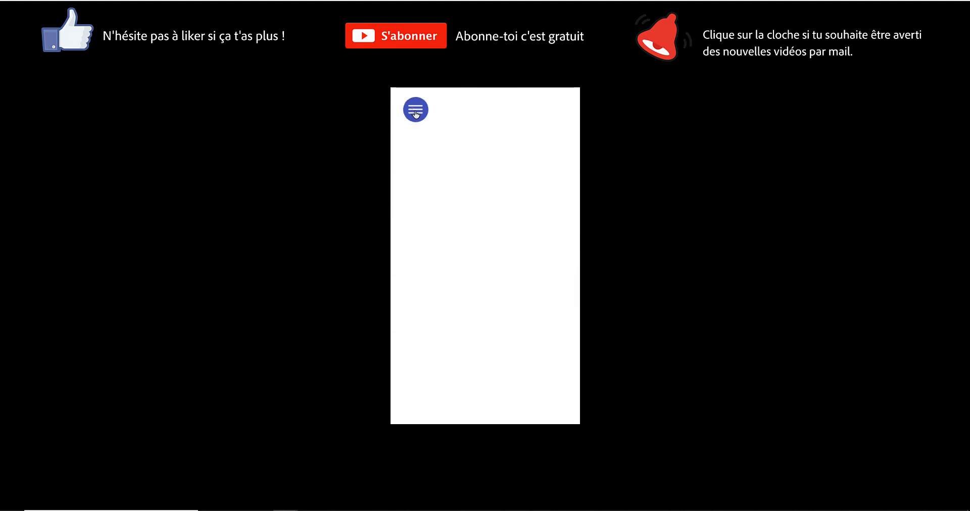
click(416, 111)
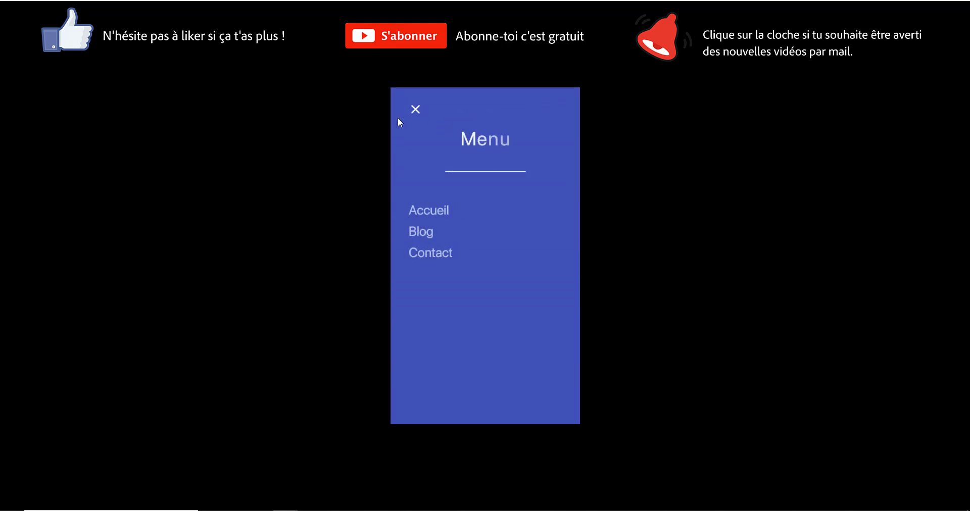